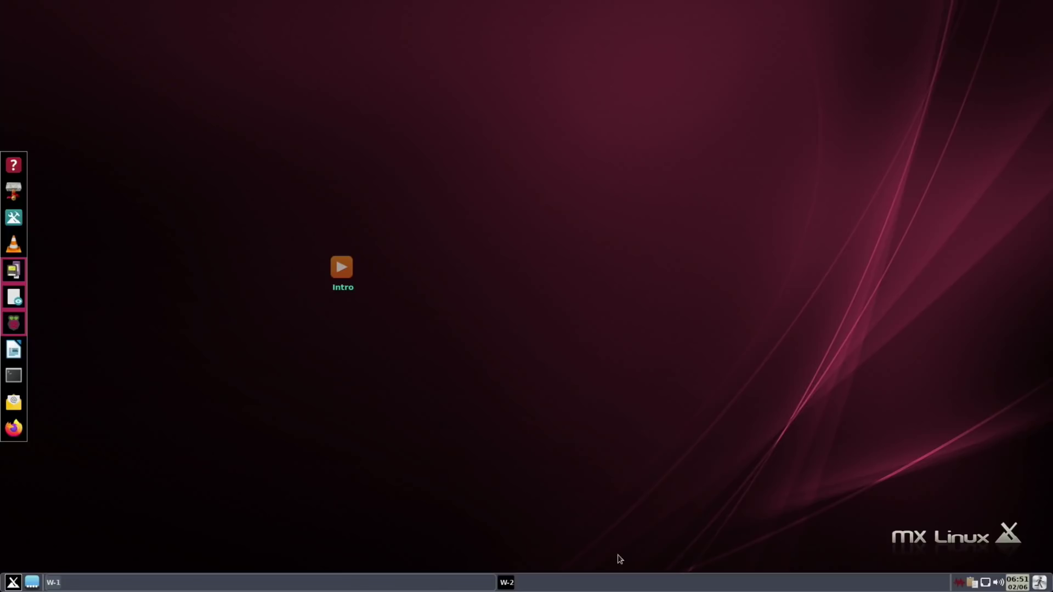
Step: Open the lock, log out, restart and power off panel from the toolbar exit icon
click(1038, 586)
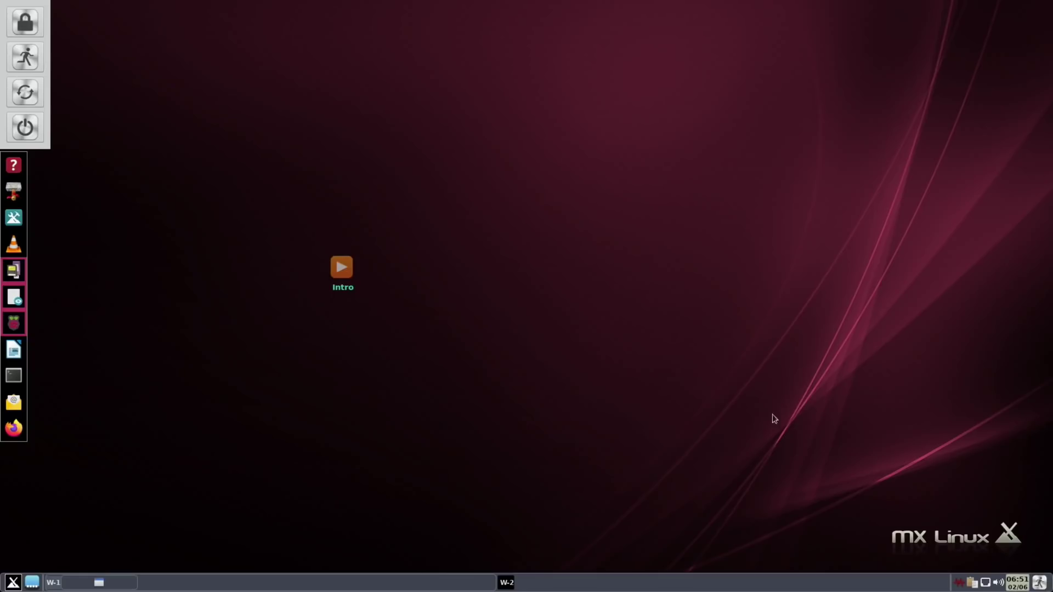
Step: Browse the Fluxbox menu's Leave submenu, close it, then dismiss the Intro launcher's options
right_click(132, 336)
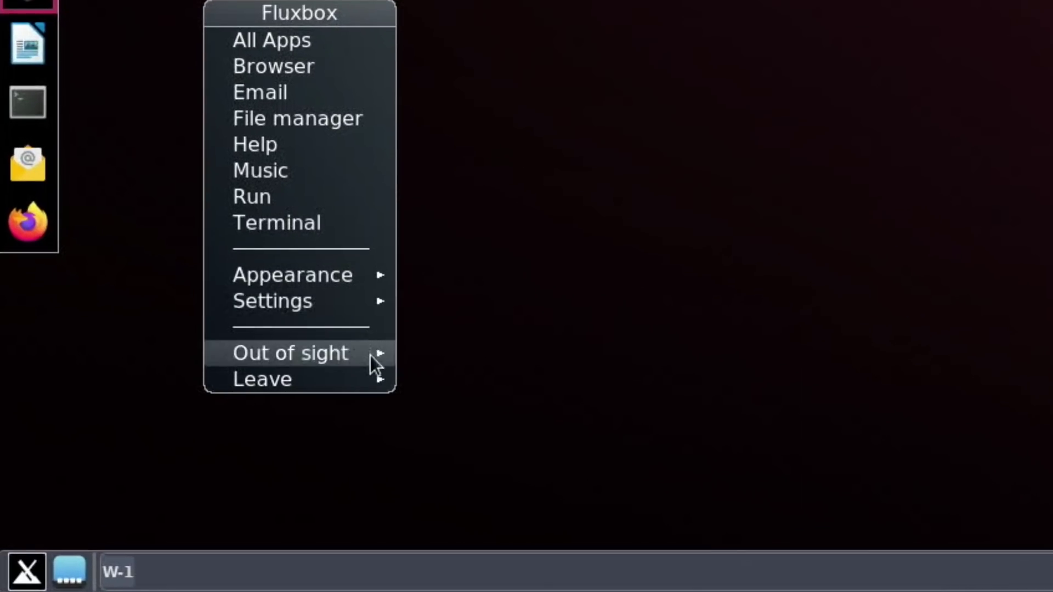
mouse_move(164, 498)
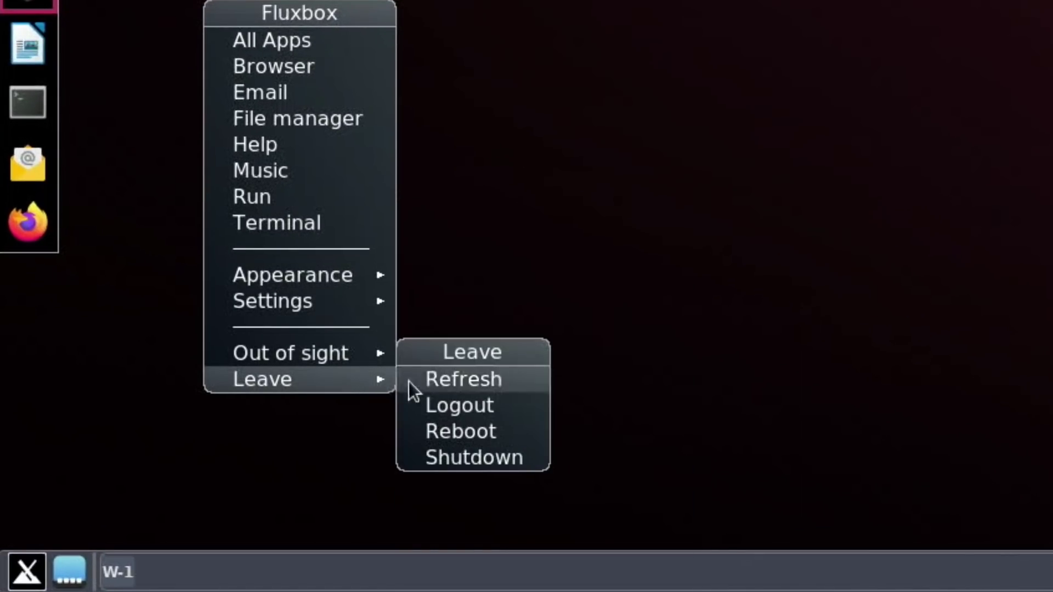
click(542, 155)
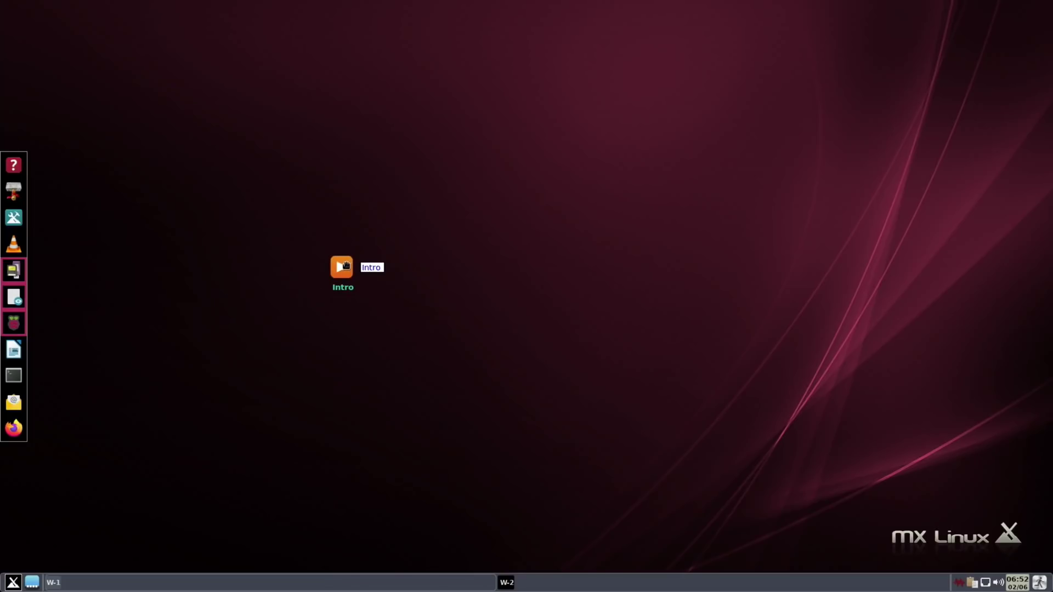
right_click(209, 225)
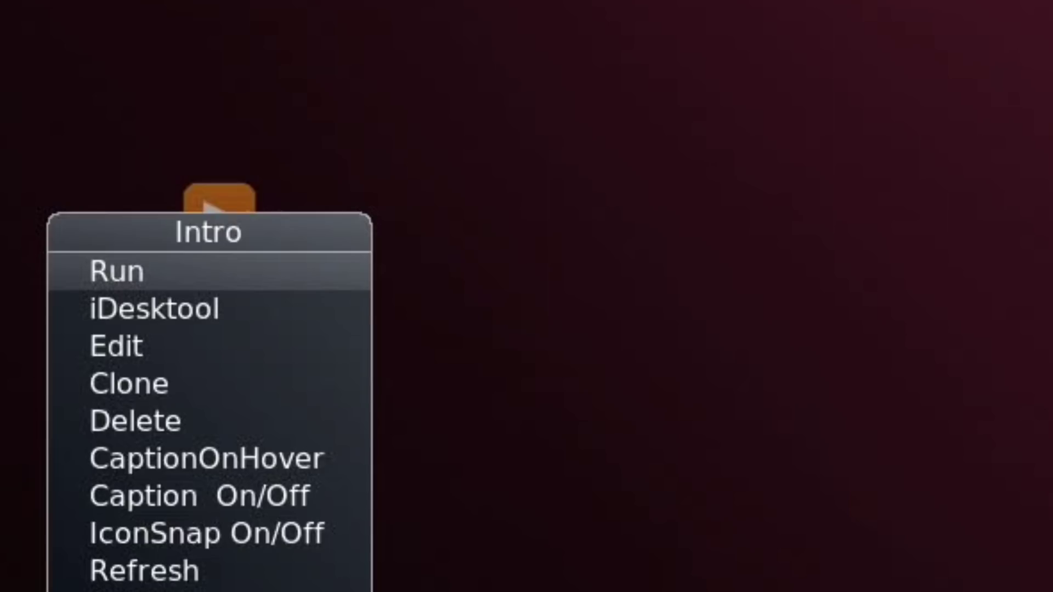
key(Escape)
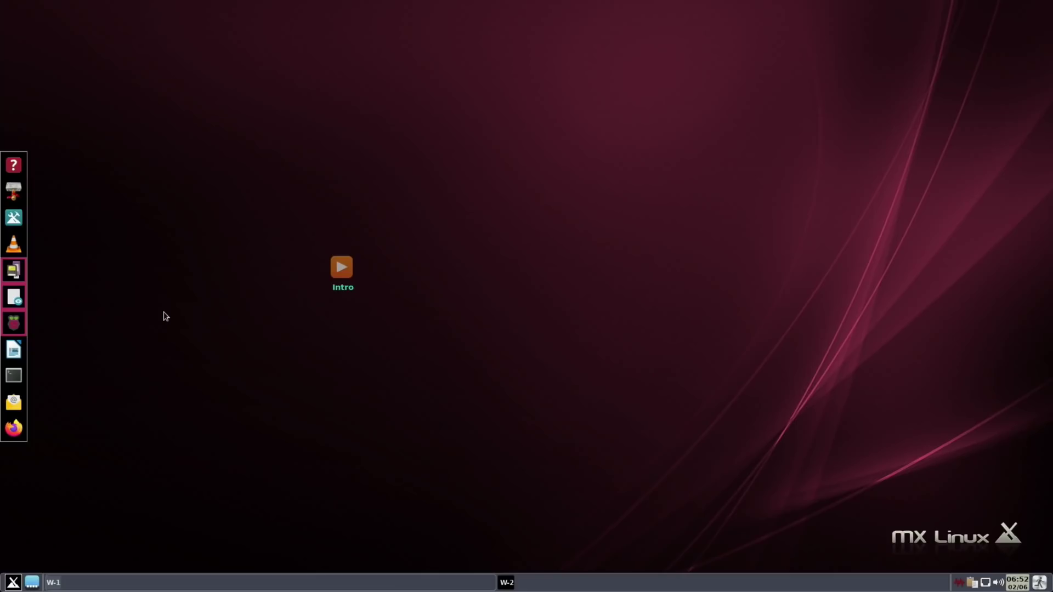
Step: Browse /home/pi/Desktop in File Manager, selecting gc, CommanderPi and Pi Apps, then close it
right_click(167, 281)
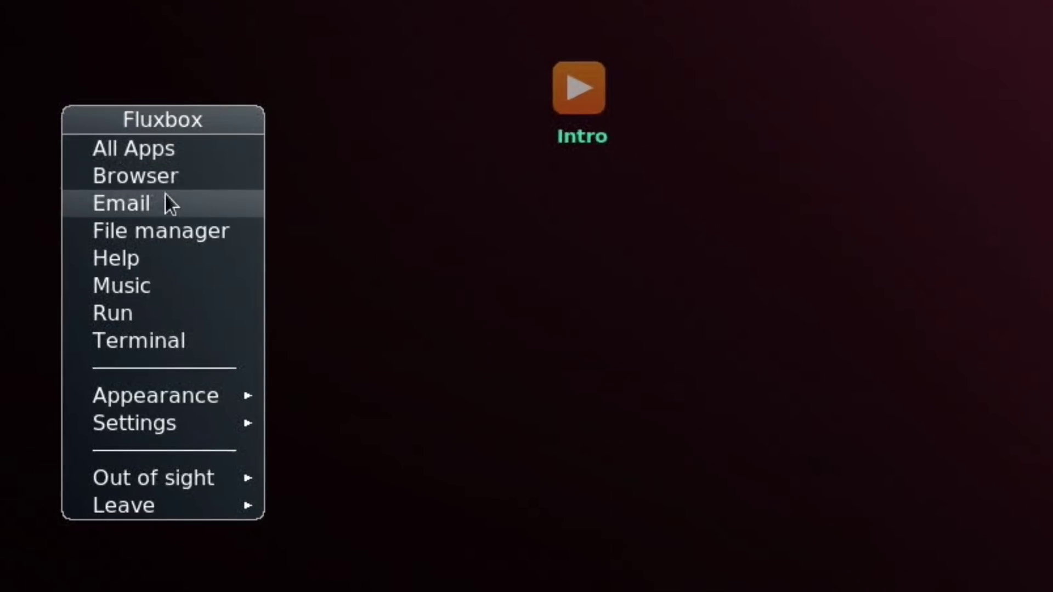
click(168, 223)
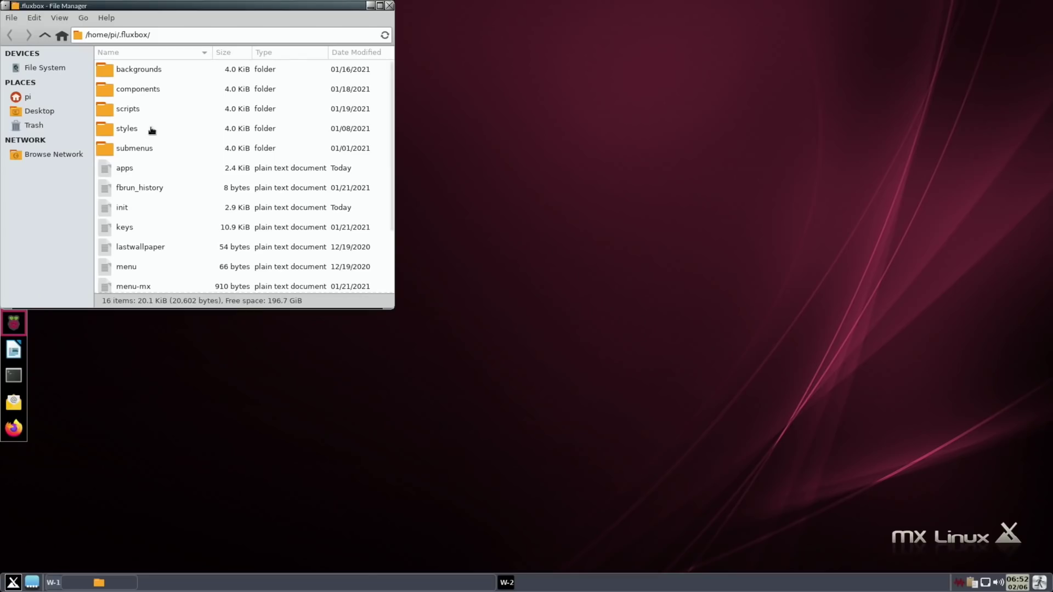
click(149, 128)
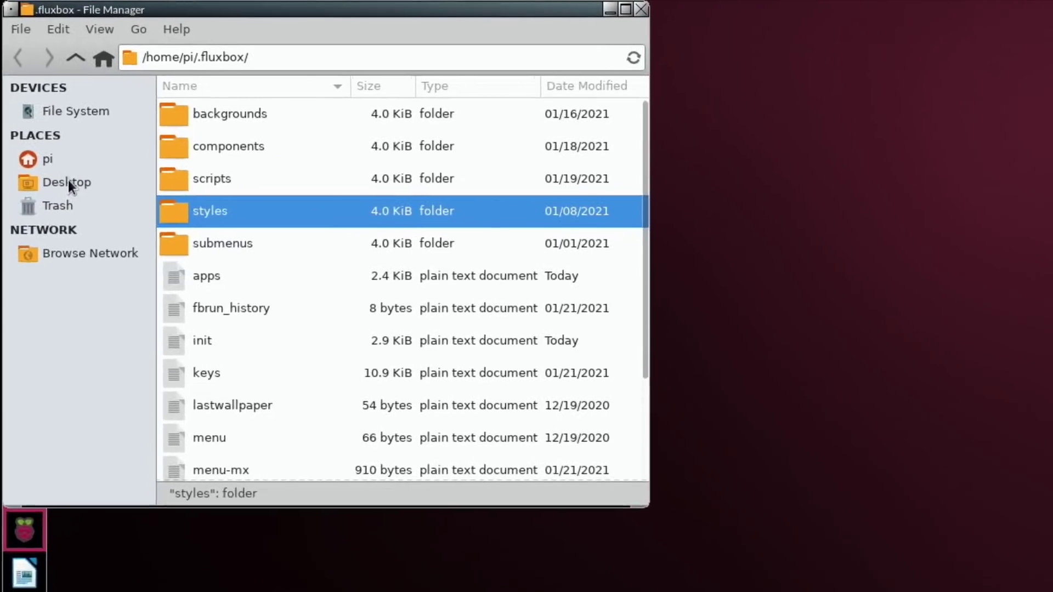
click(68, 182)
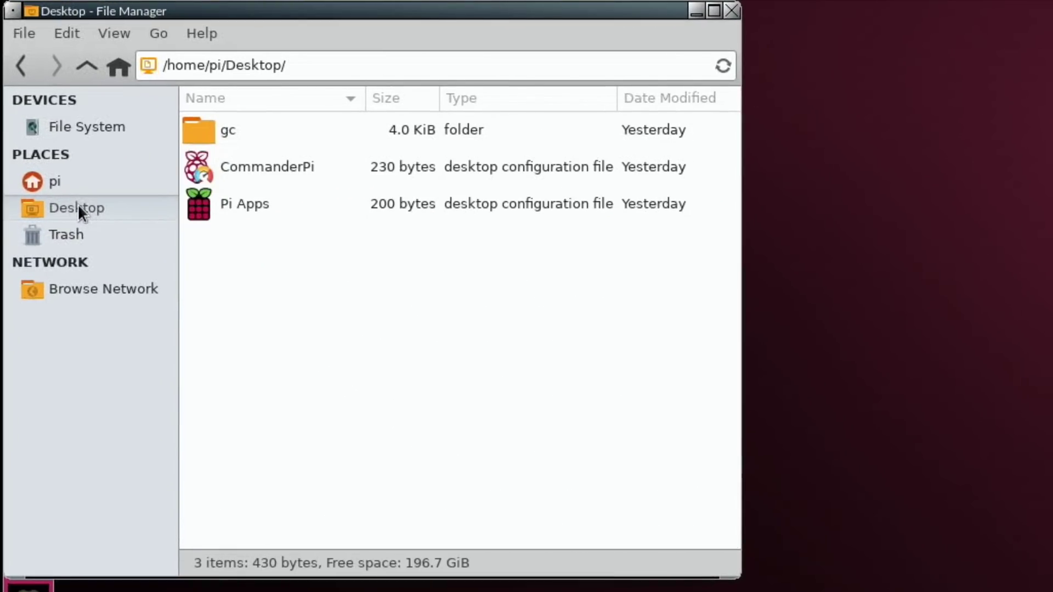
click(184, 129)
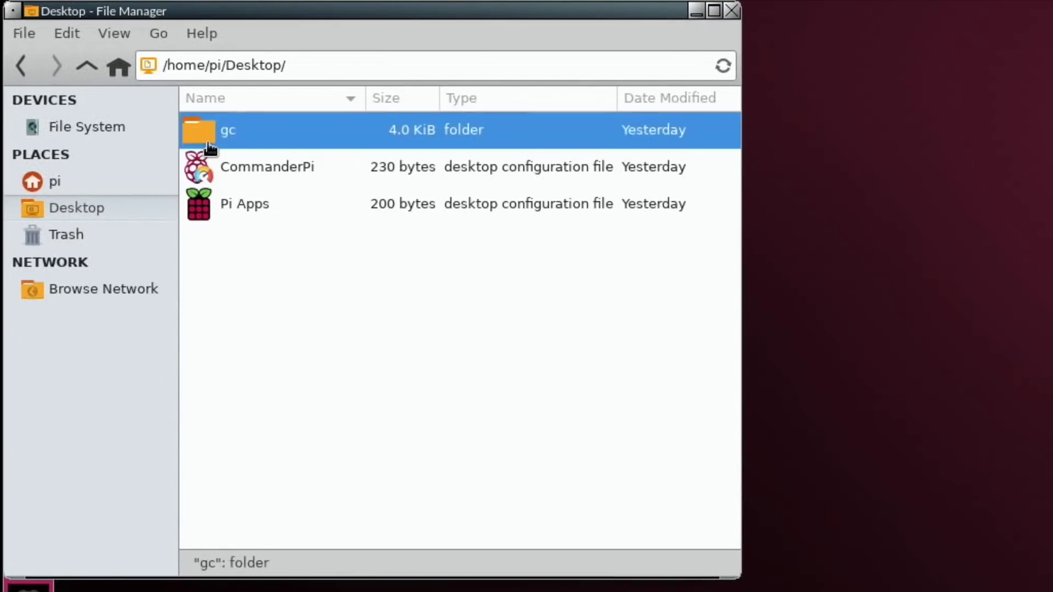
click(234, 174)
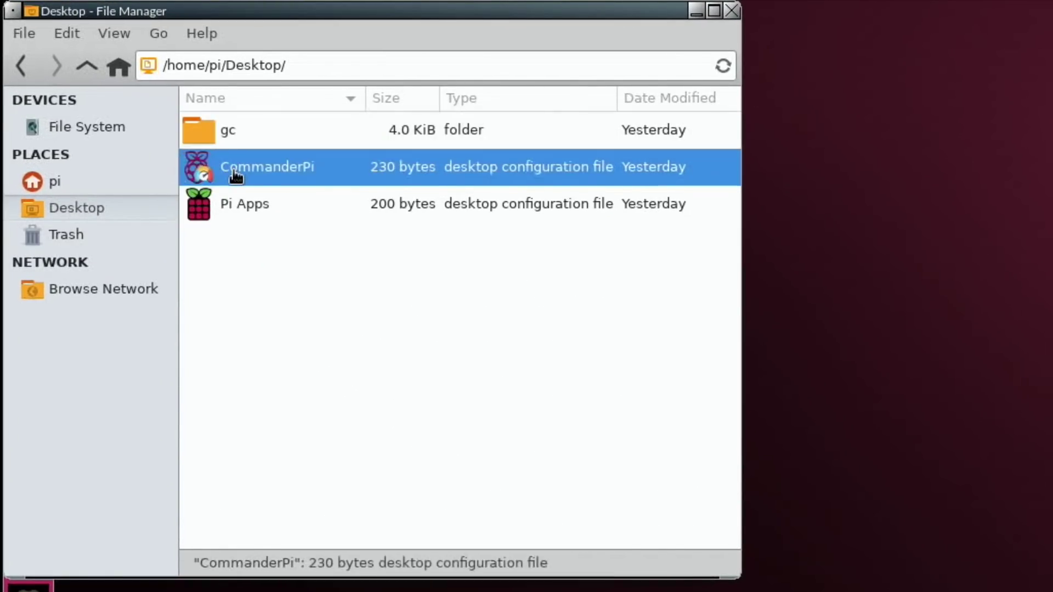
click(249, 217)
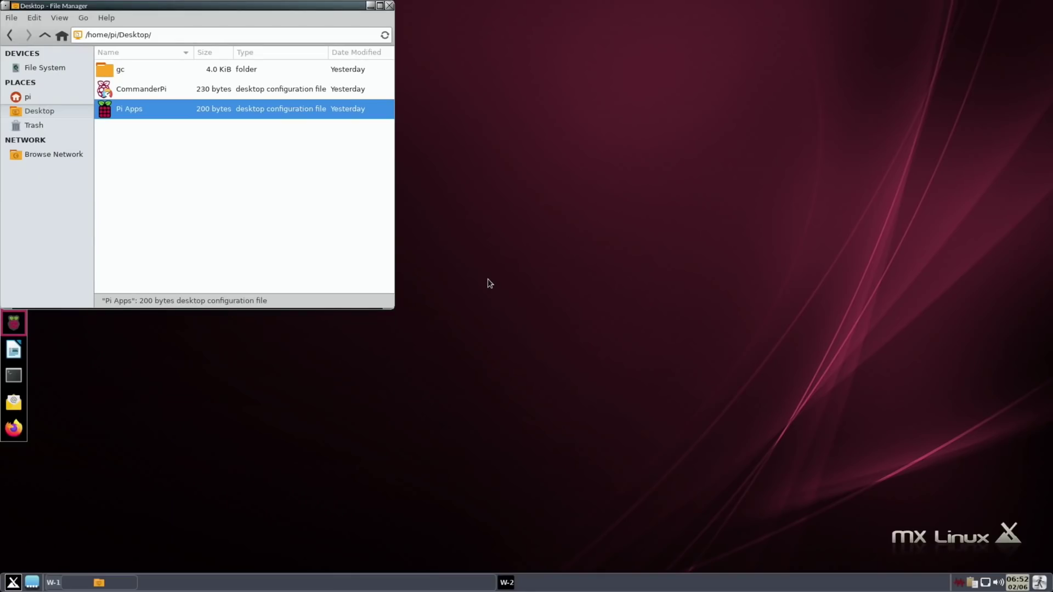
key(ctrl+w)
Step: Launch Conky Manager from Appearance > Conky and enable the MX-Asq_clock widget
right_click(183, 536)
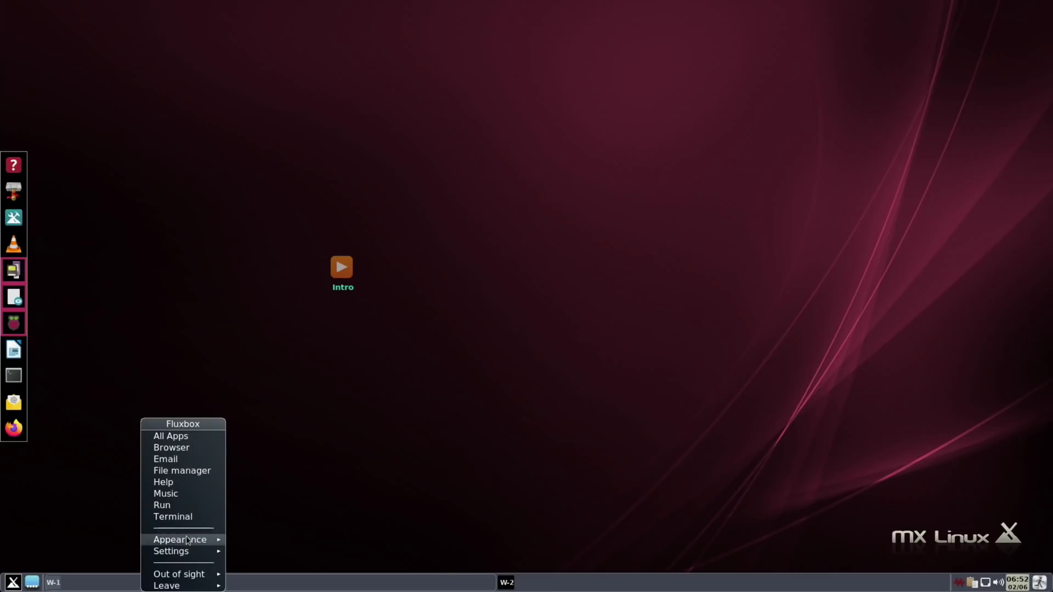
mouse_move(191, 542)
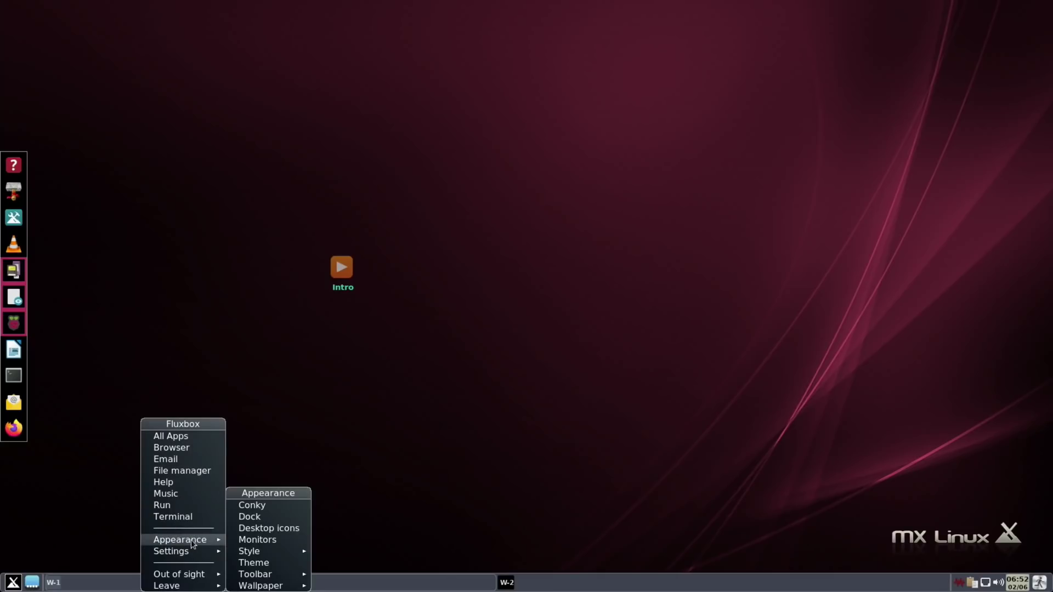
click(247, 507)
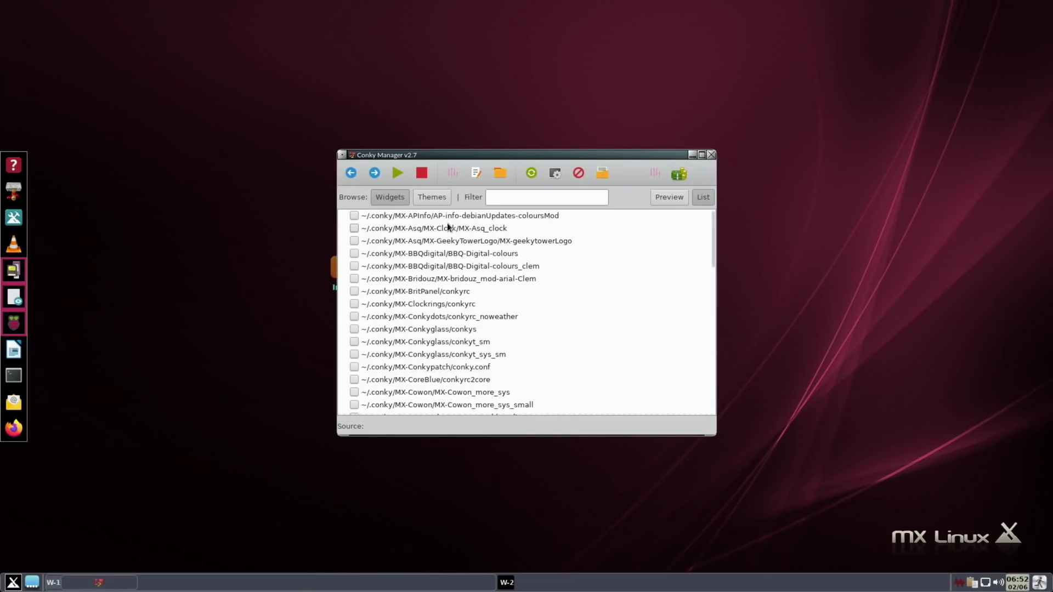
drag(447, 155, 143, 276)
click(44, 338)
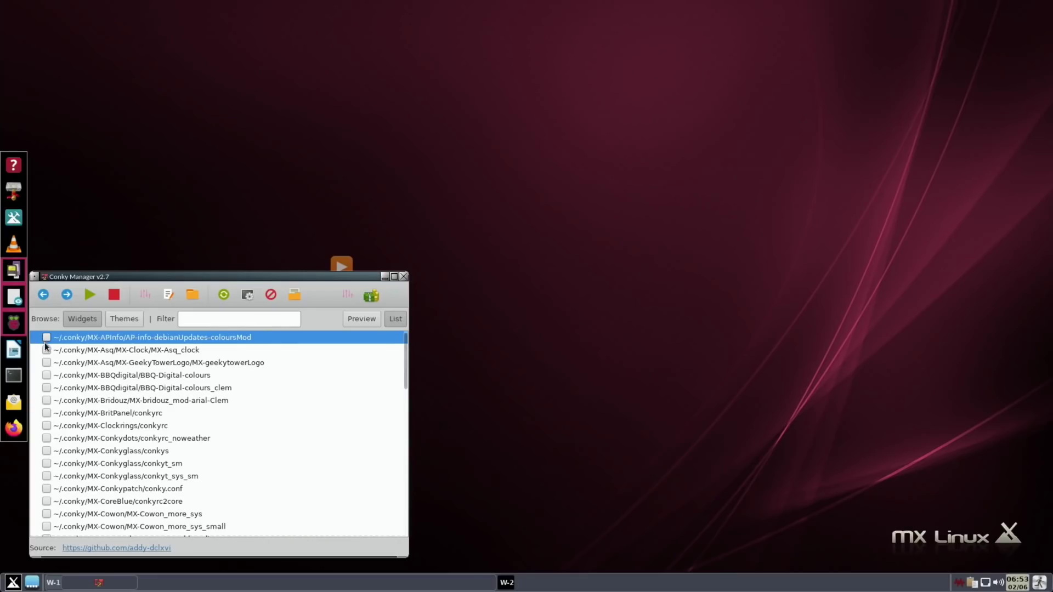
click(46, 349)
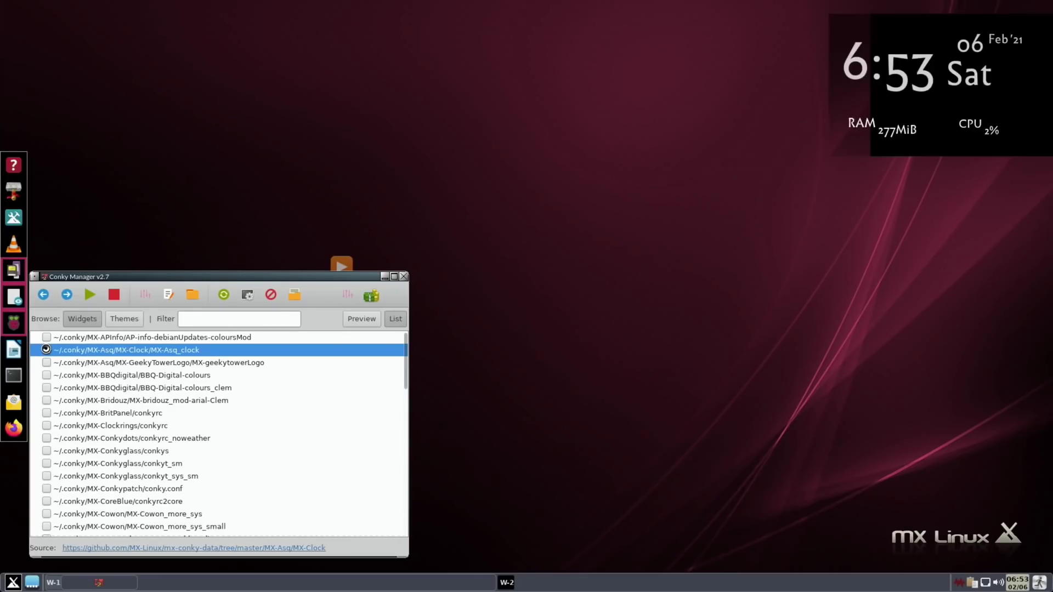
Step: Disable MX-Asq_clock and briefly try MX-geekytowerLogo, BBQ-Digital-colours, BBQ-Digital-colours_clem and Bridouz
click(46, 350)
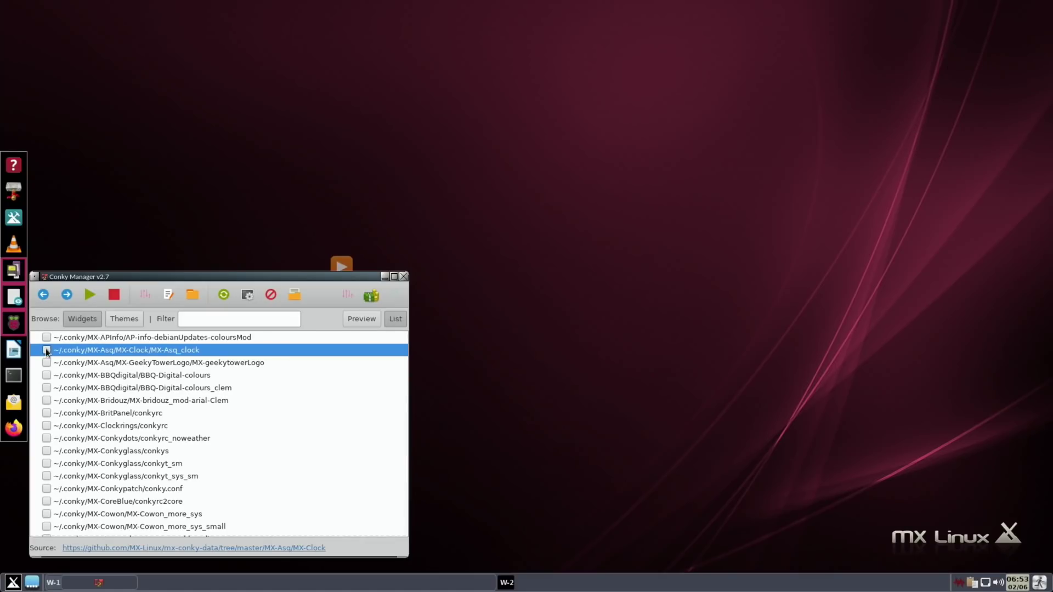
click(47, 362)
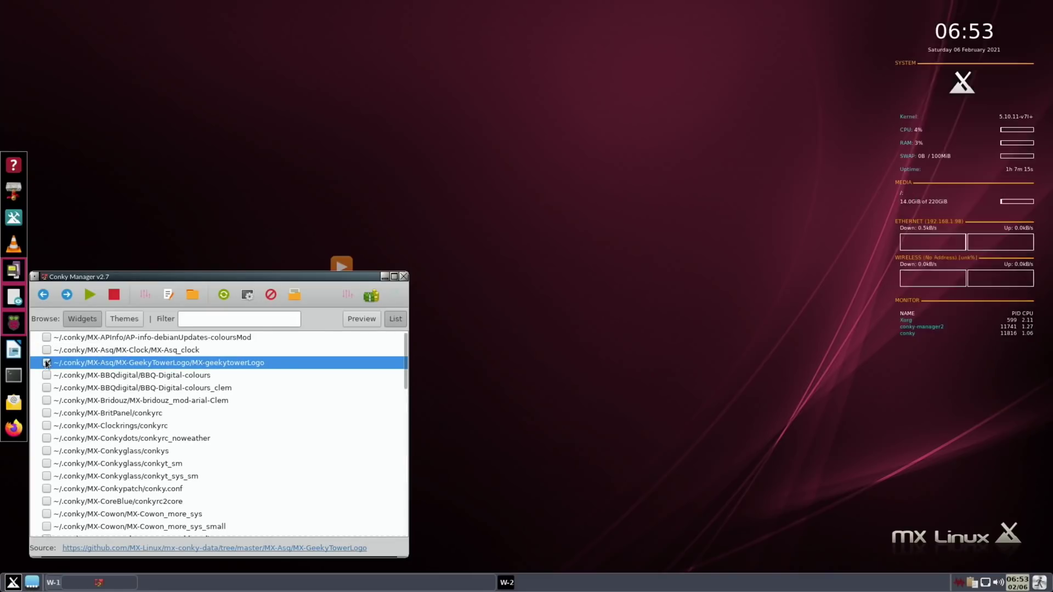
click(46, 363)
click(46, 375)
click(45, 375)
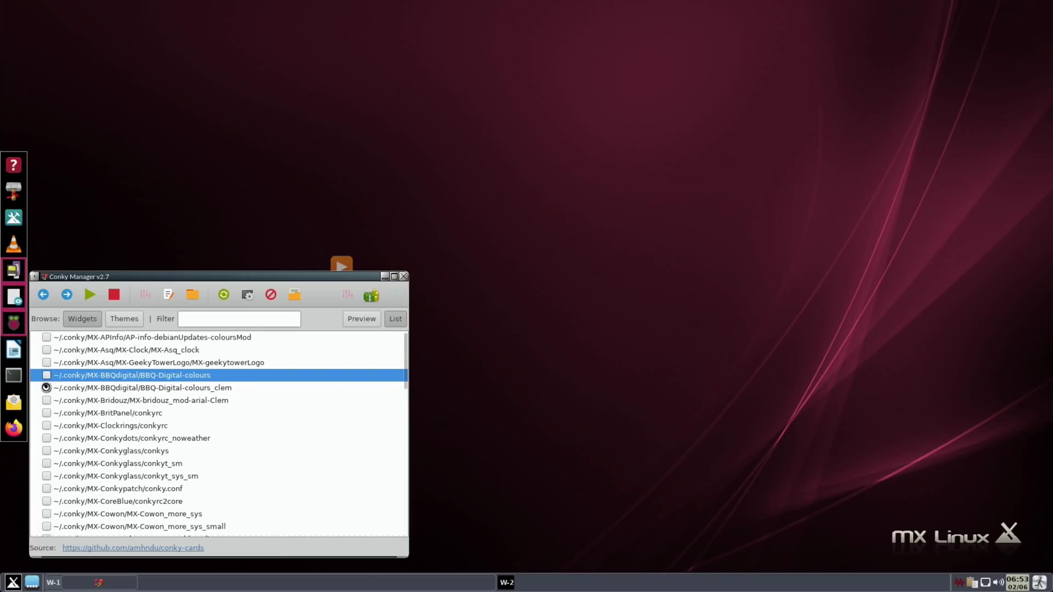
click(46, 387)
click(46, 388)
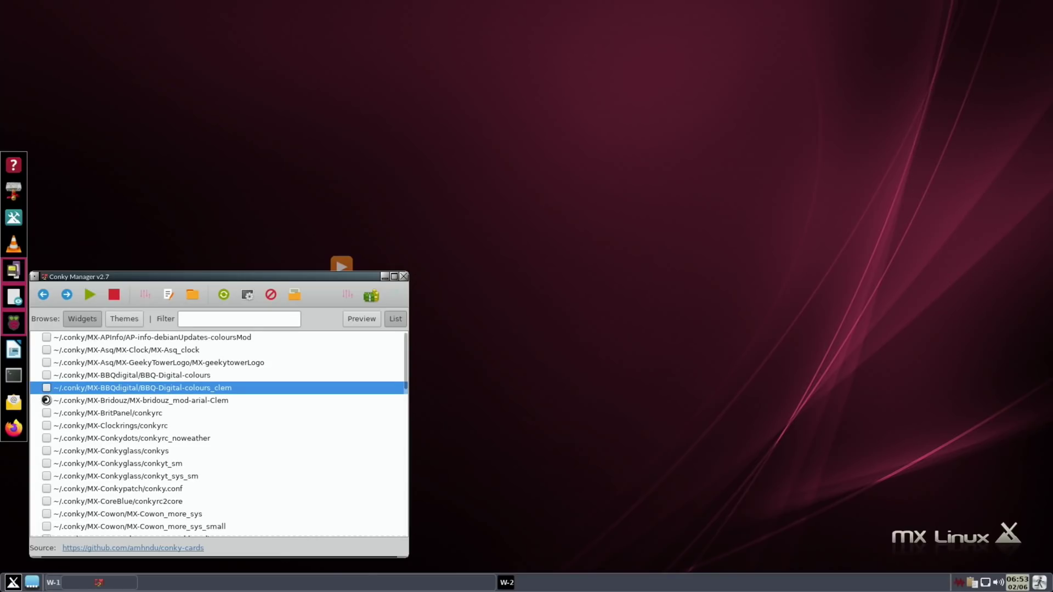
click(46, 401)
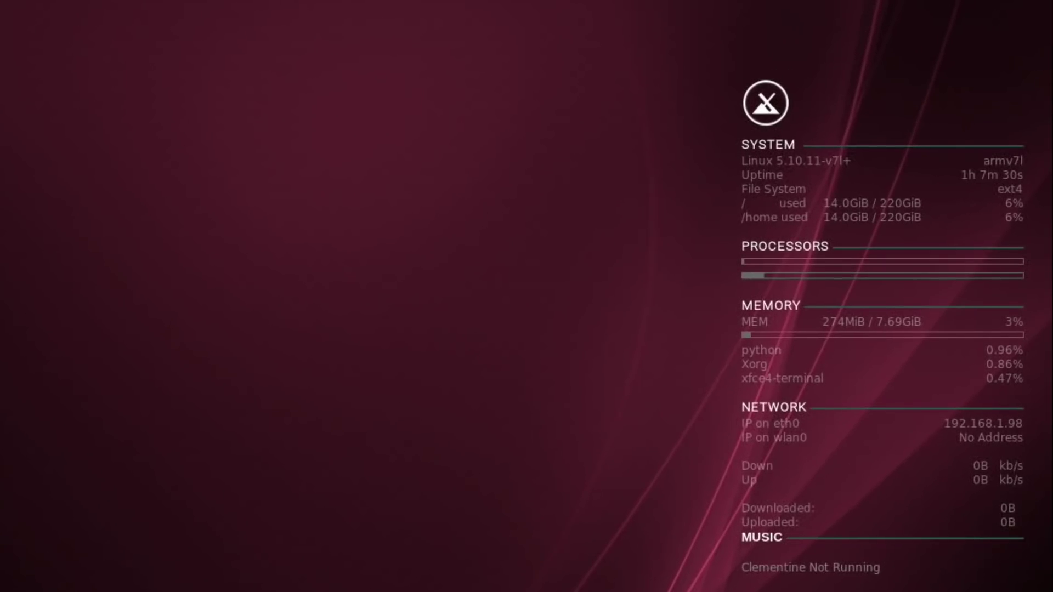
click(46, 400)
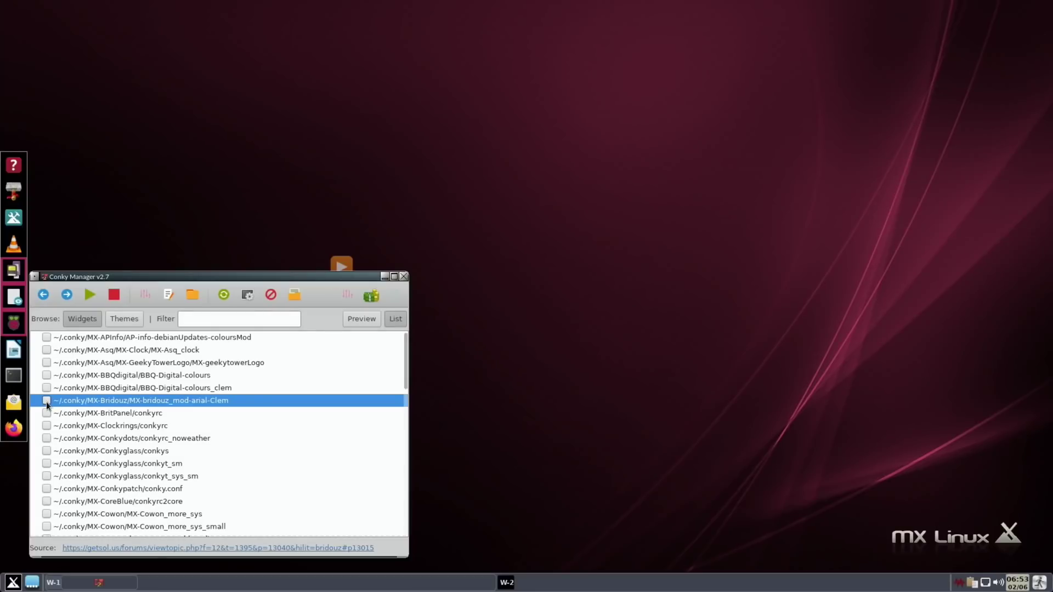
Step: Try BritPanel, Clockrings and Conkydots, then enable Conkyglass, conkyt_sm and conkyt_sys_sm
click(47, 413)
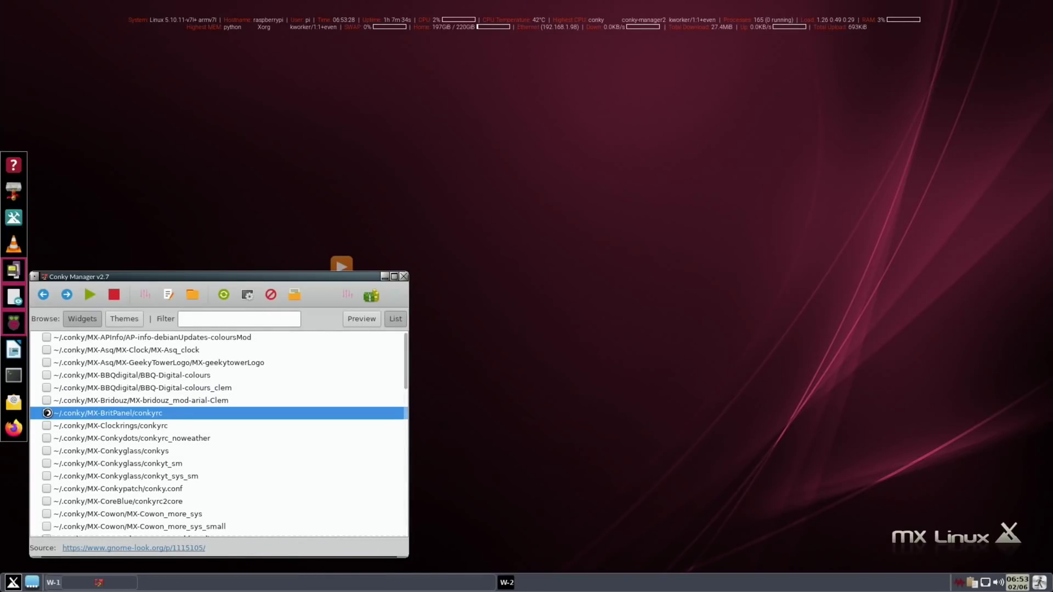
click(46, 413)
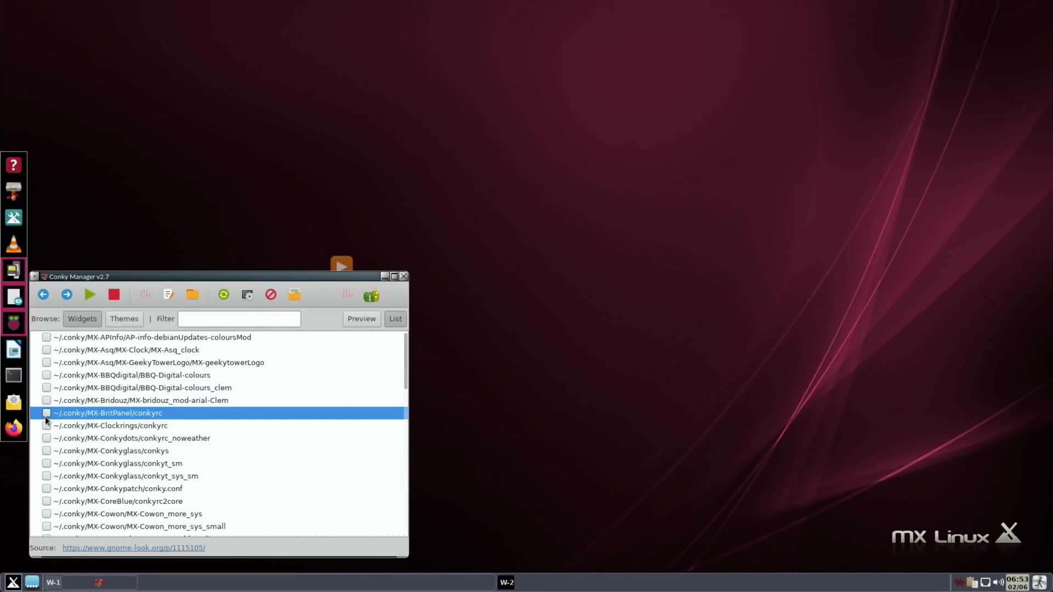
click(46, 425)
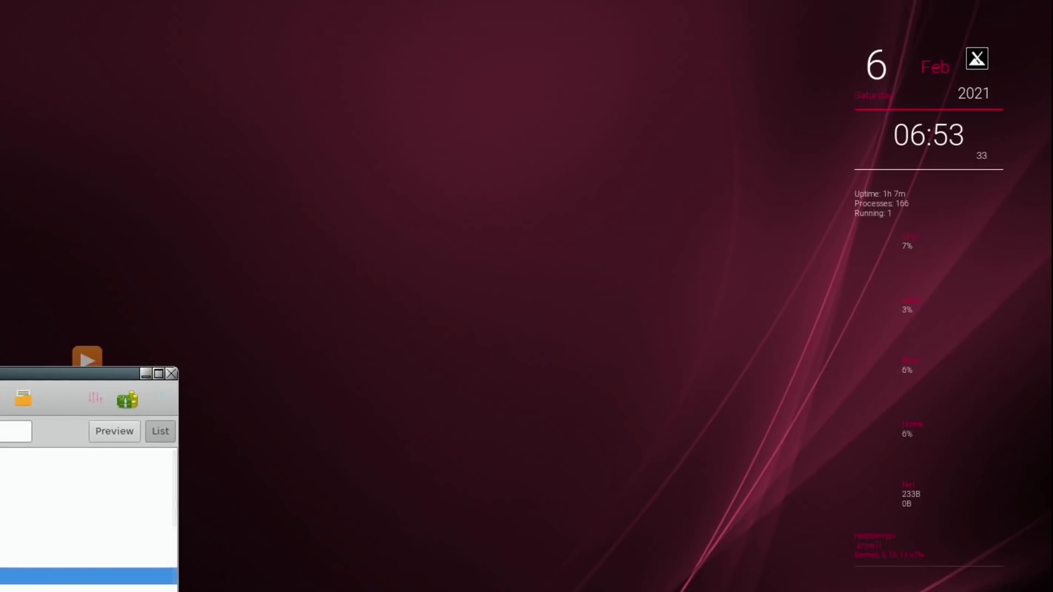
click(47, 426)
click(46, 438)
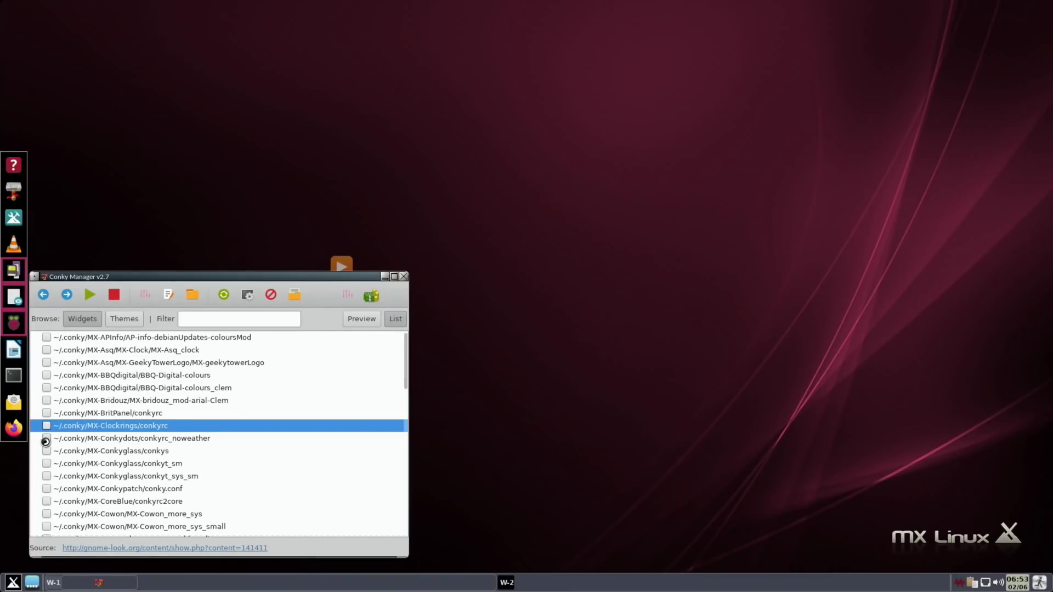
click(46, 442)
click(47, 450)
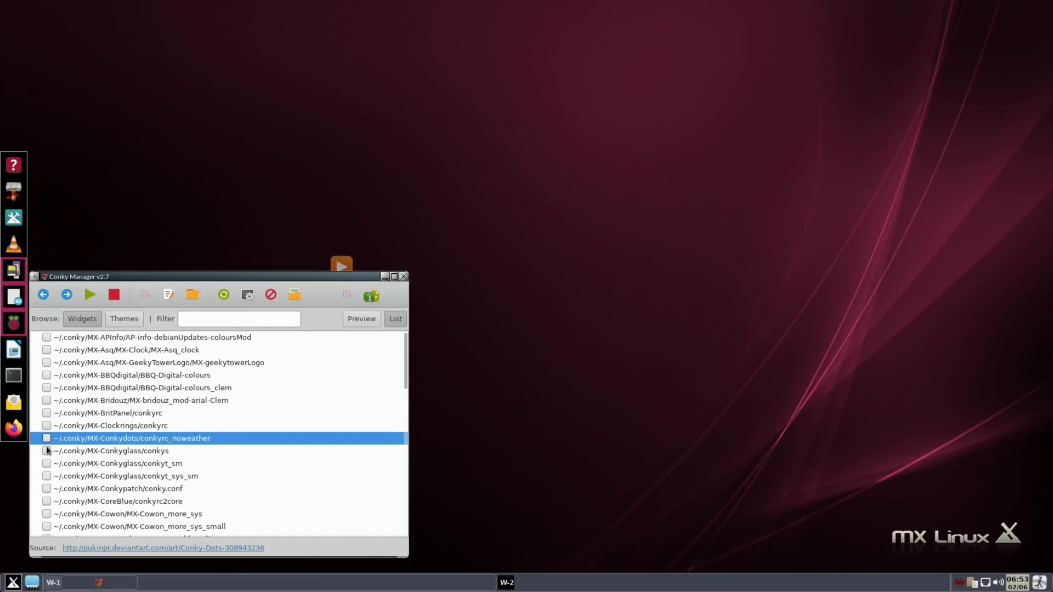
click(47, 462)
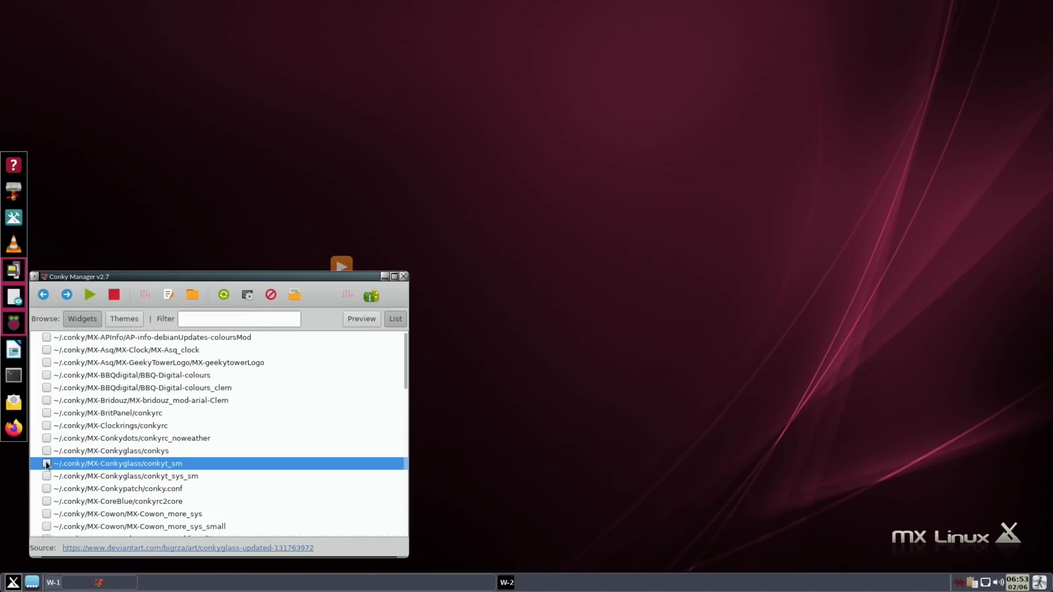
click(47, 475)
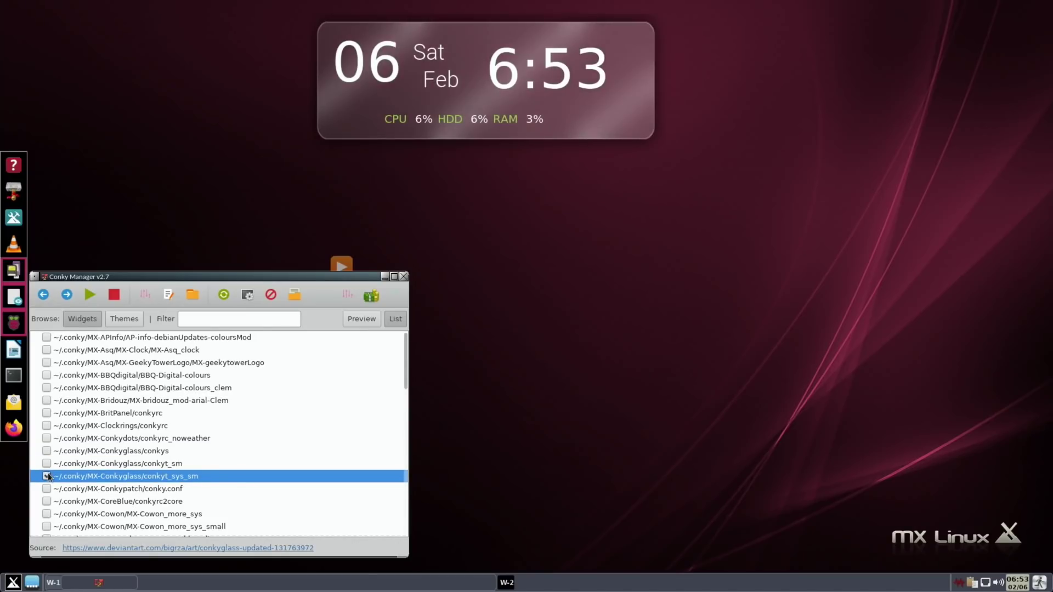
click(47, 488)
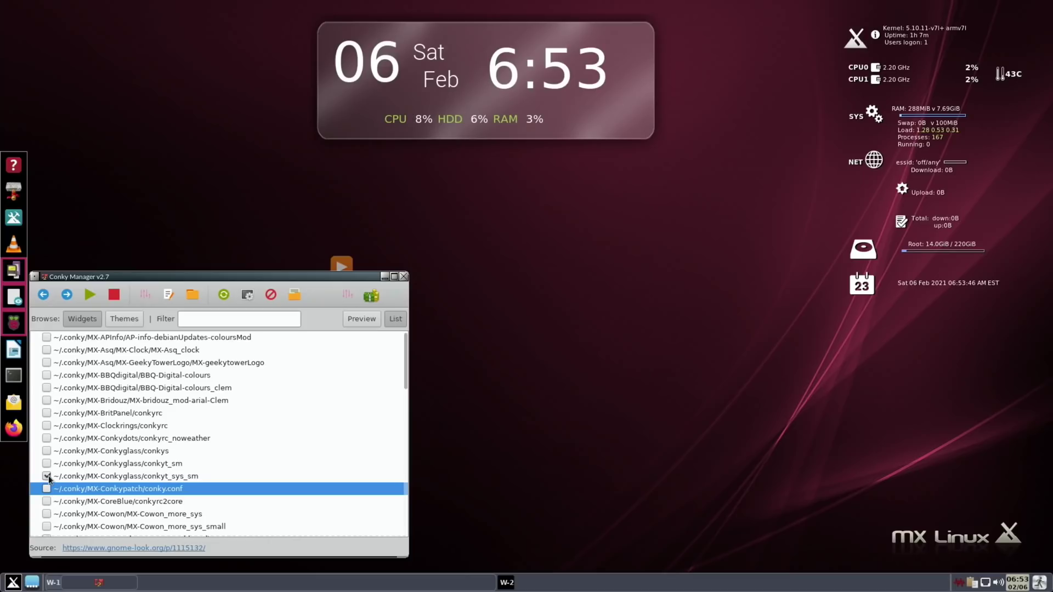
Step: Toggle Conkypatch and Cowon_more_sys_small on and off, then close Conky Manager
click(47, 500)
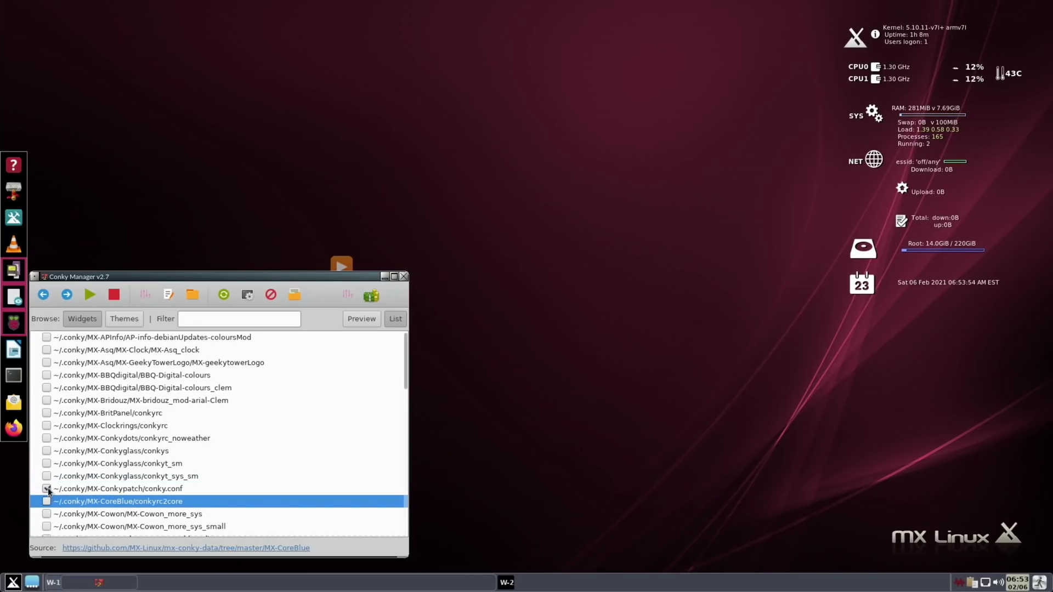
click(47, 488)
click(47, 526)
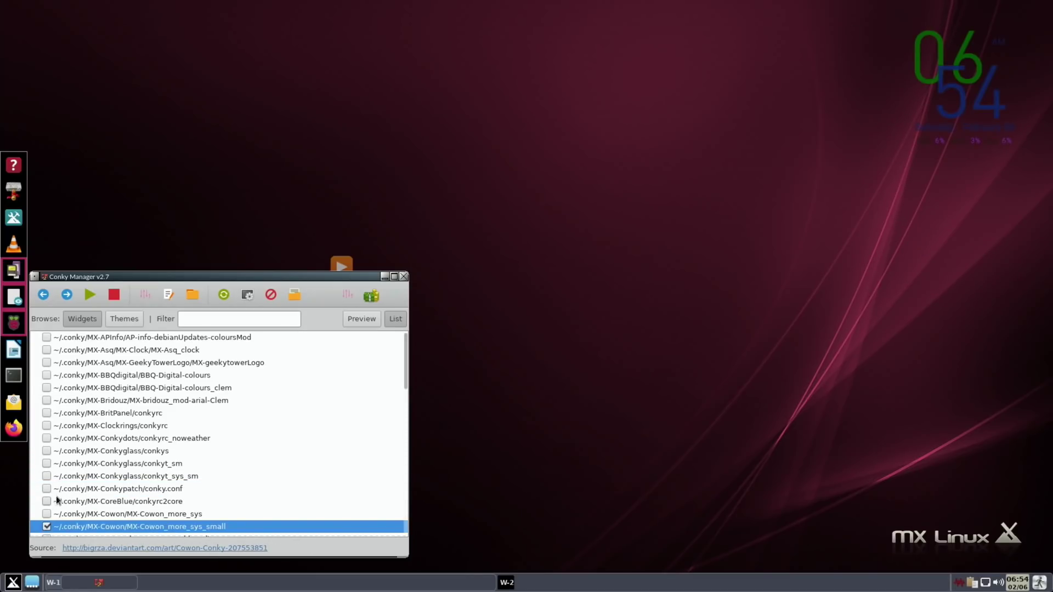
click(47, 526)
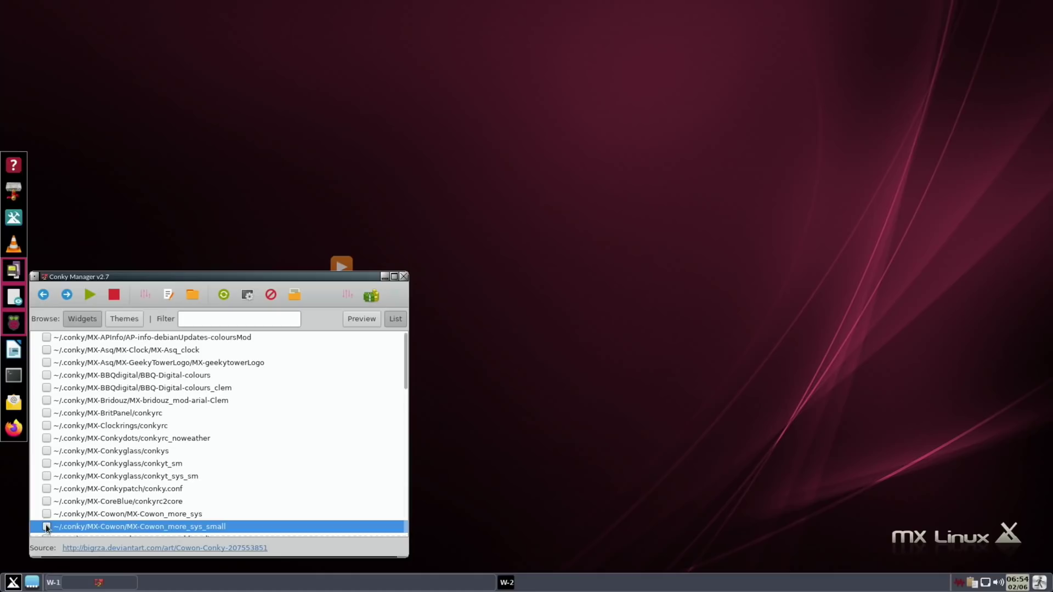
click(404, 277)
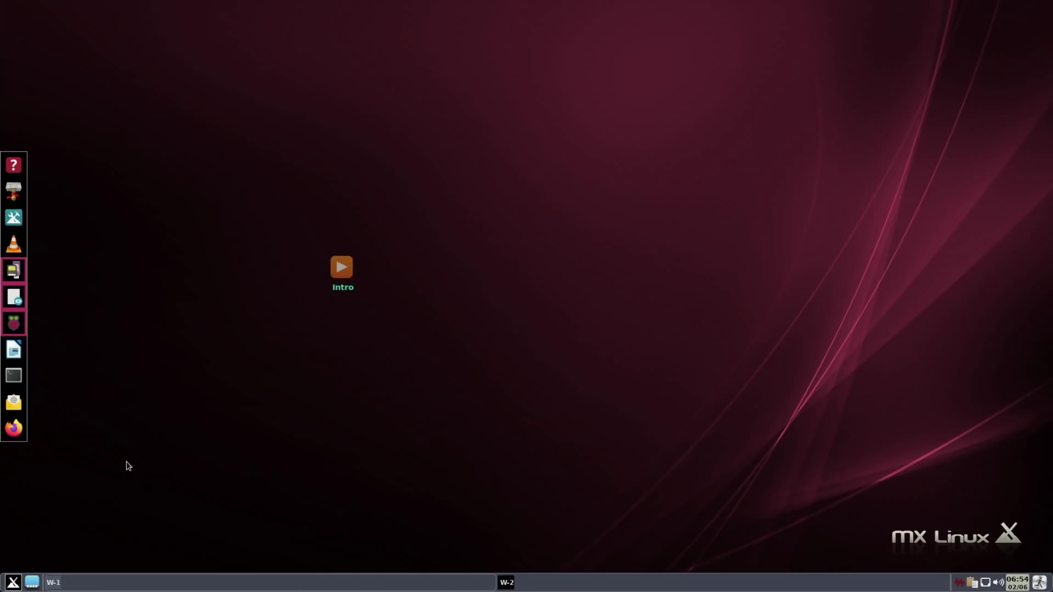
Step: Open Display Options in sudo raspi-config, then close that terminal, confirming the process kill
click(15, 376)
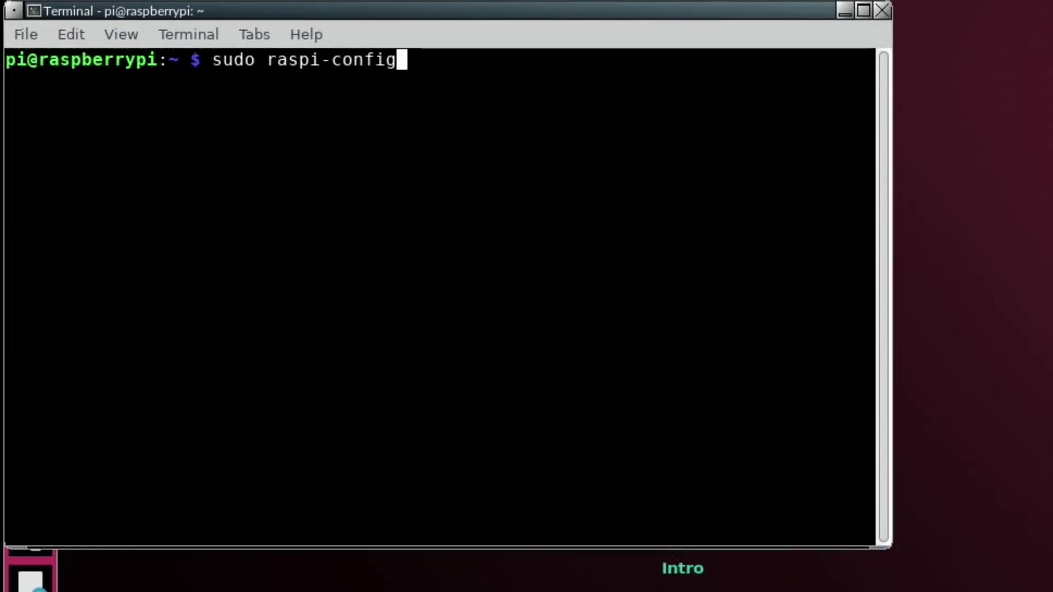
key(Return)
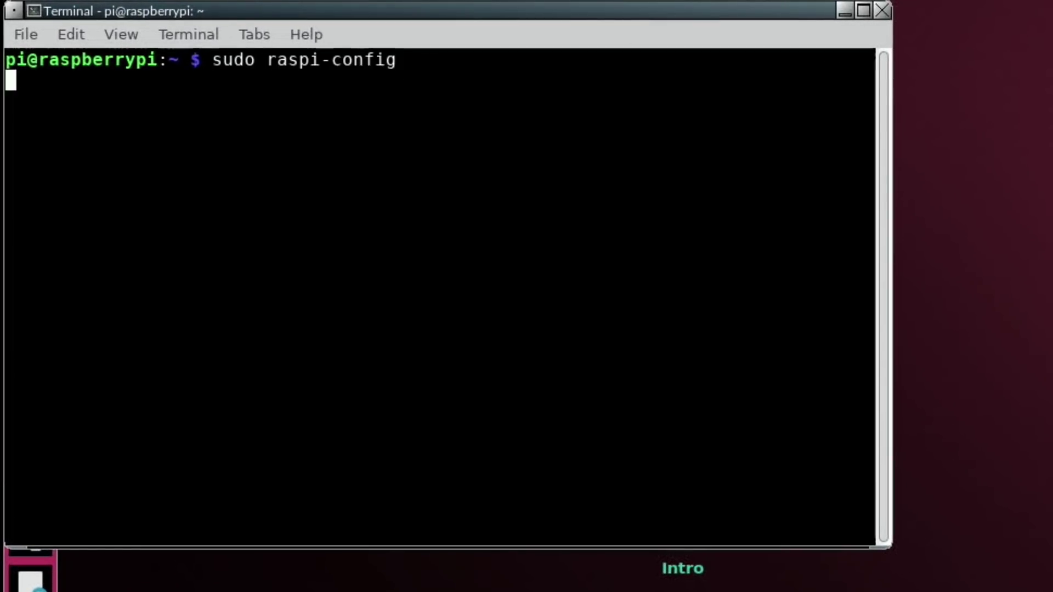
key(Down)
key(Return)
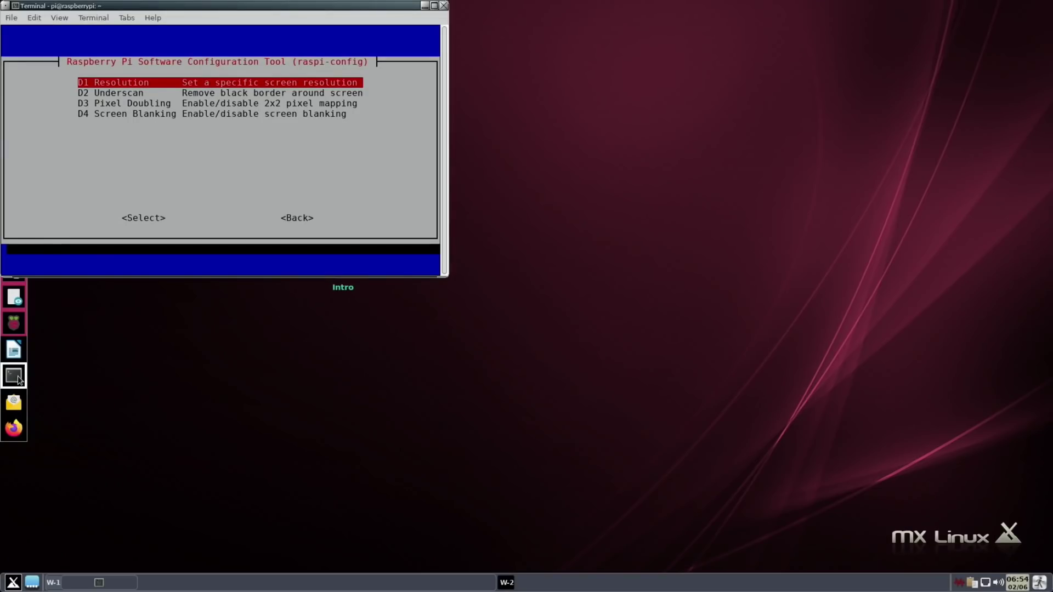
click(444, 6)
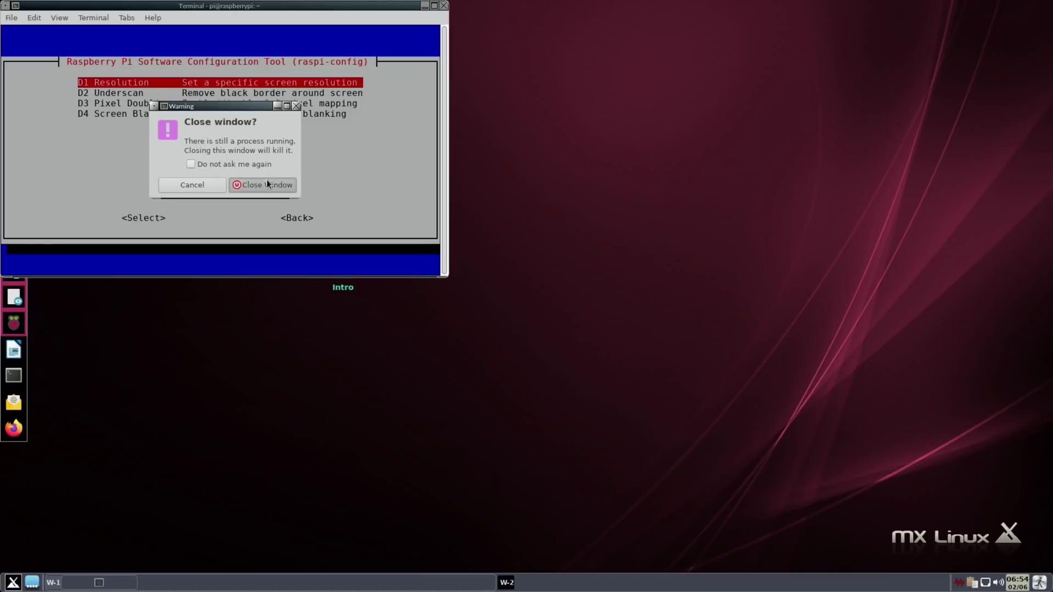
click(267, 184)
Step: In a new terminal, recall and run sudo nano /boot/config.txt
click(13, 379)
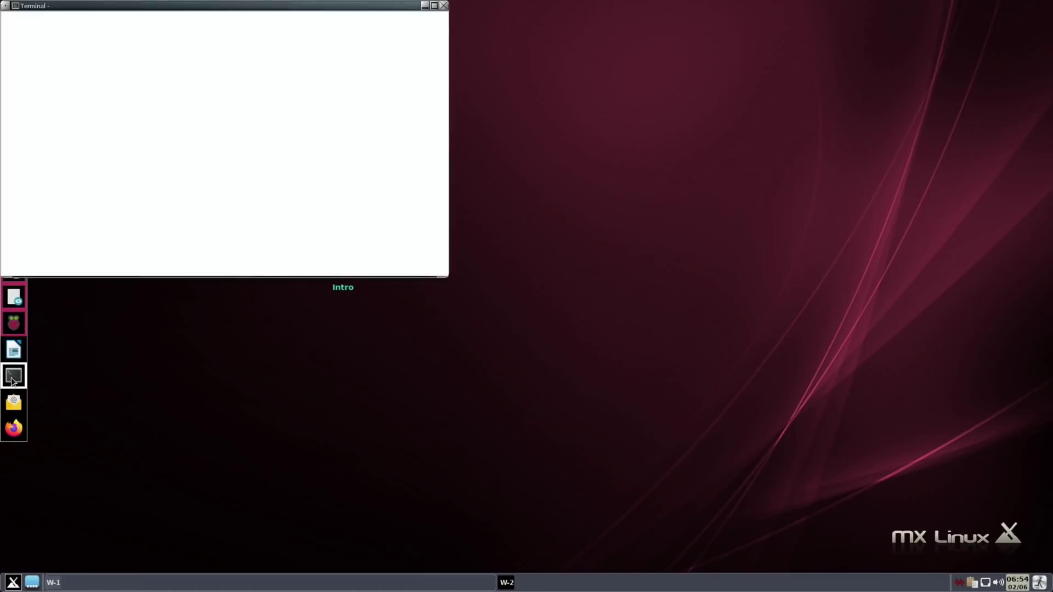
text(sudo raspi-config)
key(Up)
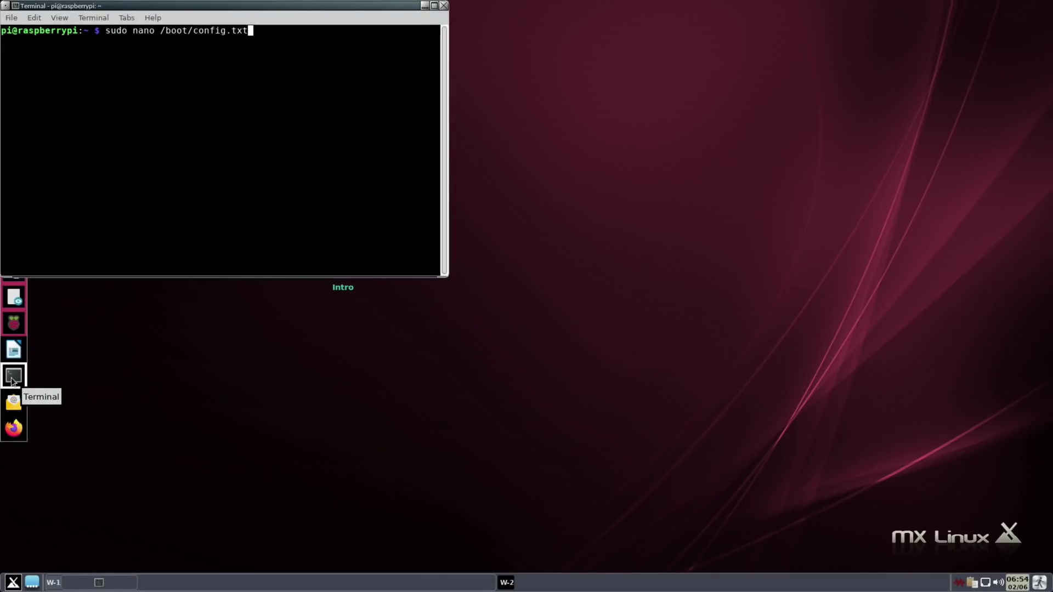
key(Return)
Step: Inspect the hdmi_group=1 and hdmi_mode=19 lines, then close the terminal and confirm
key(Down)
key(Down)
key(Down)
key(Down)
key(Down)
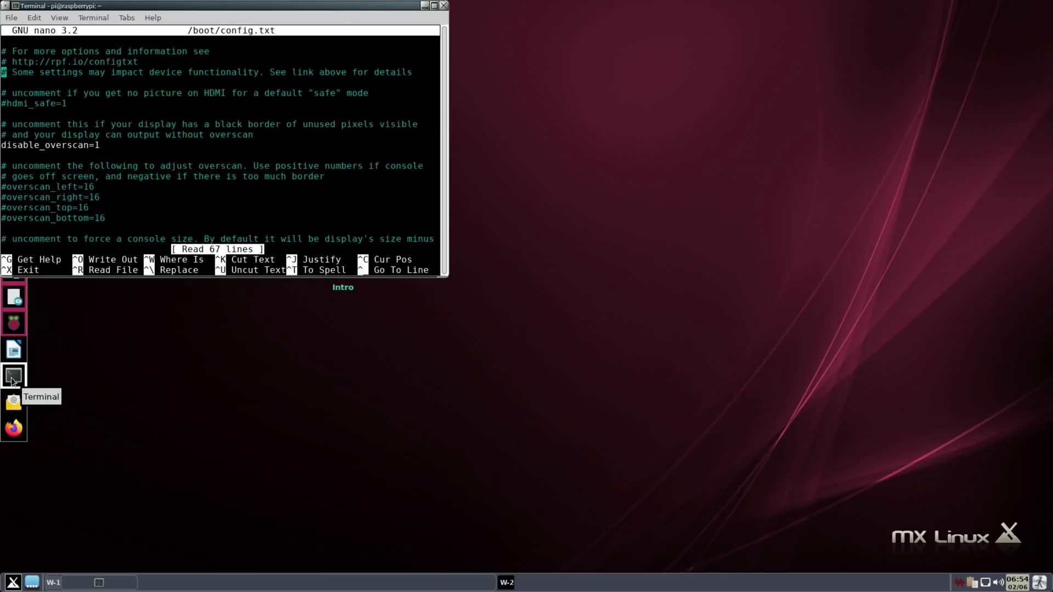
key(Down)
key(Down)
key(Down)
key(Down)
key(Down)
key(Down)
key(Down)
key(Down)
key(Down)
key(Down)
key(Down)
key(Down)
key(Down)
key(Down)
key(Down)
key(Down)
key(Down)
key(Down)
key(Down)
key(Down)
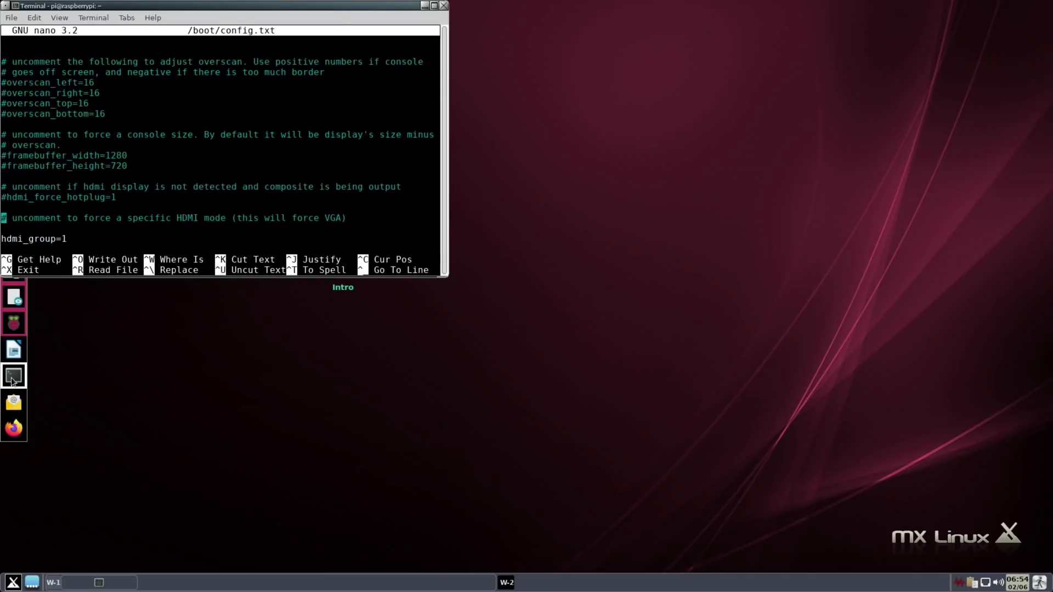
key(Up)
key(Up)
key(Right)
key(Right)
key(Right)
key(Right)
key(Right)
key(Right)
key(Right)
key(Right)
key(Right)
key(Right)
key(Right)
key(Right)
key(Down)
key(Up)
key(Up)
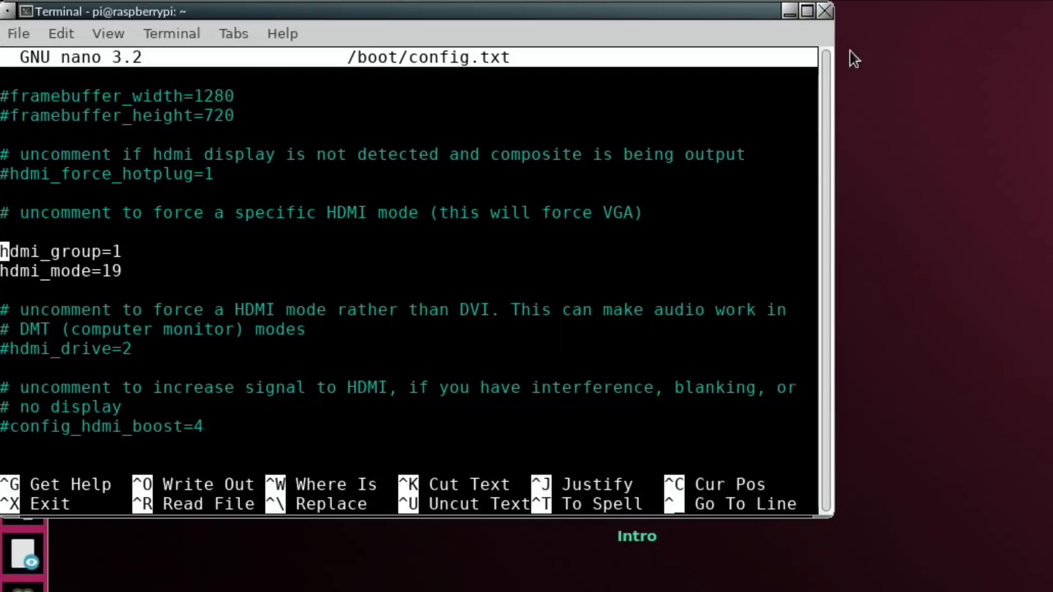
click(826, 16)
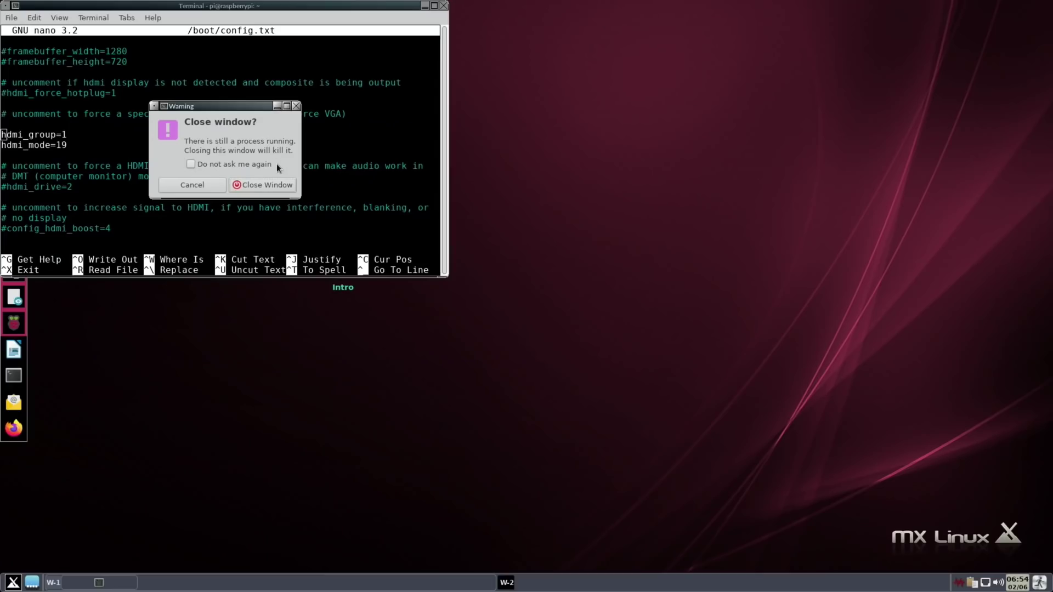
click(495, 343)
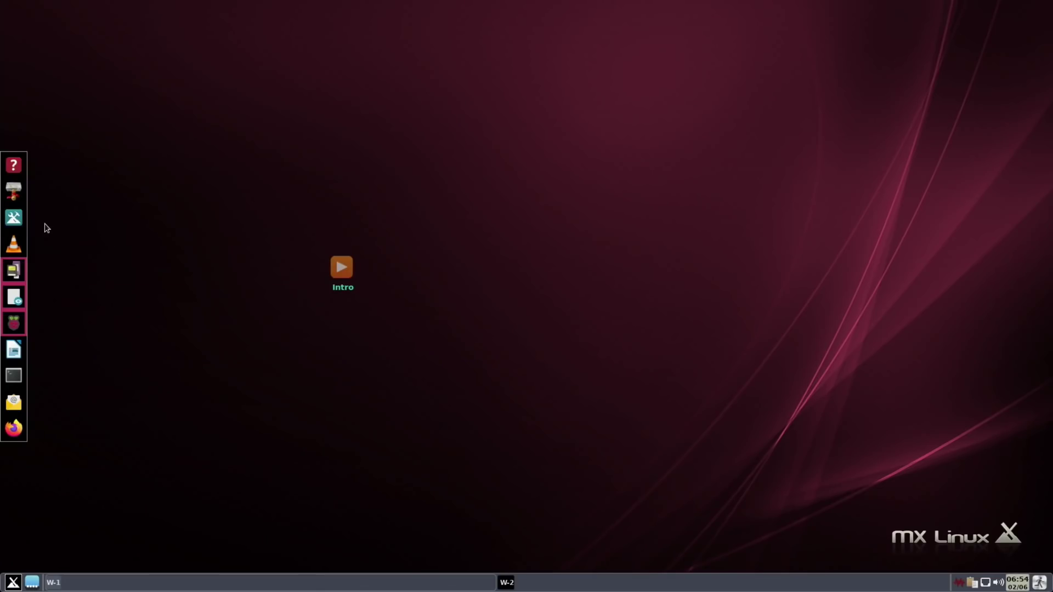
click(14, 218)
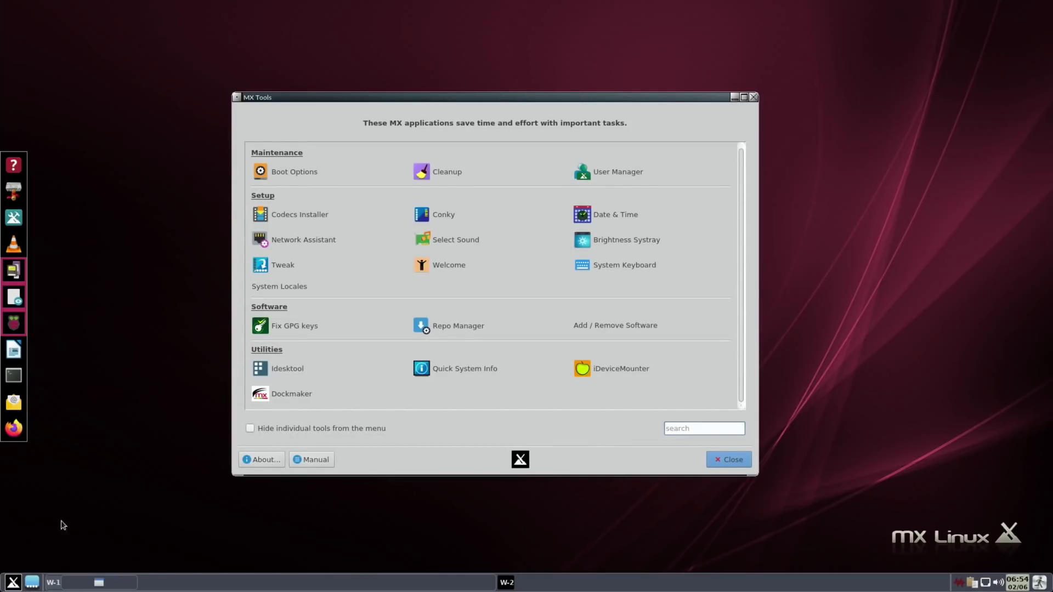
click(16, 582)
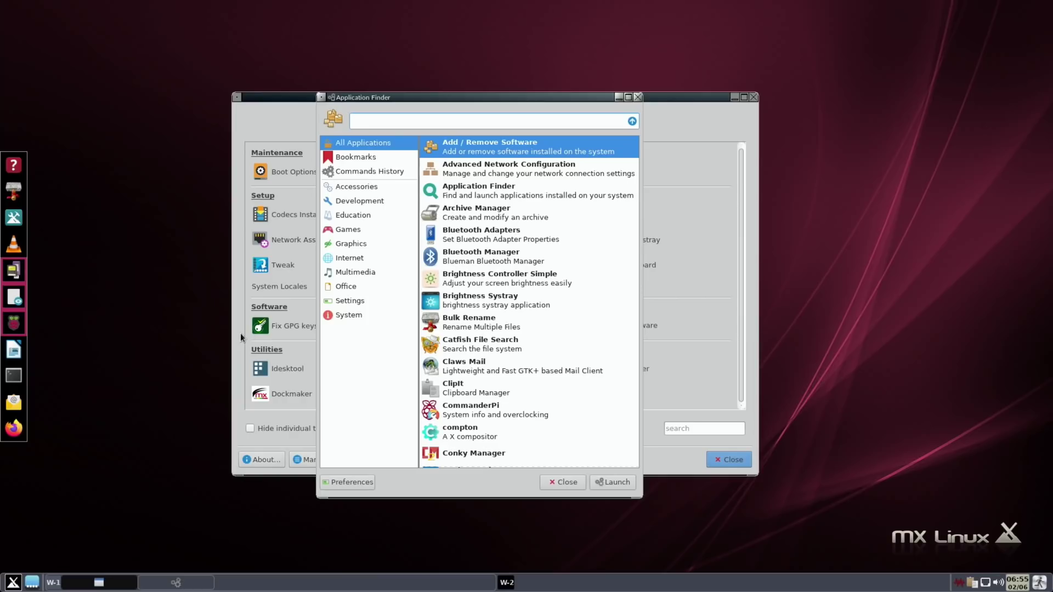
click(344, 301)
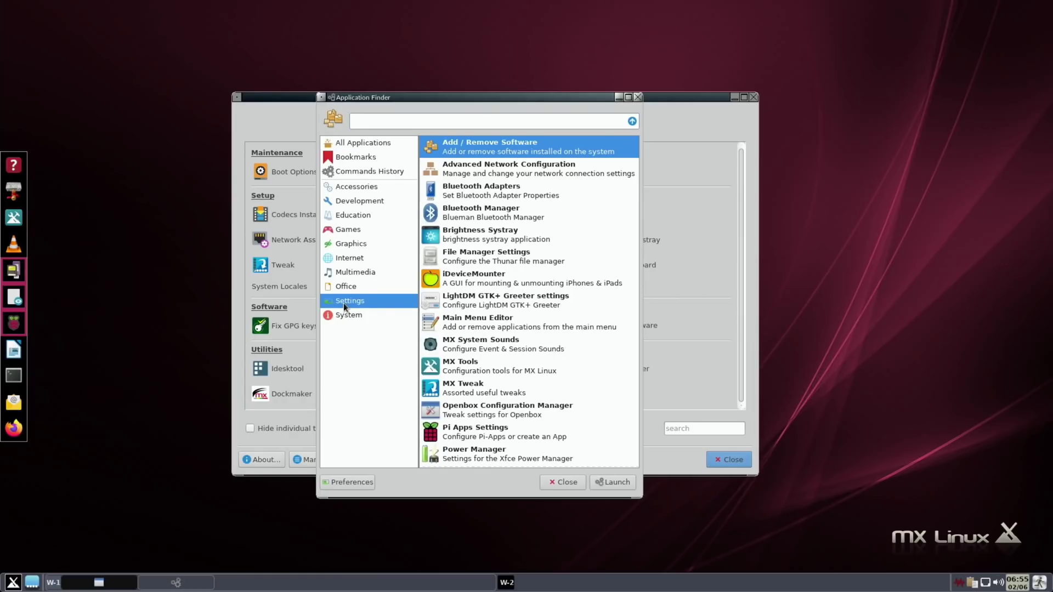
scroll(472, 303, down, 6)
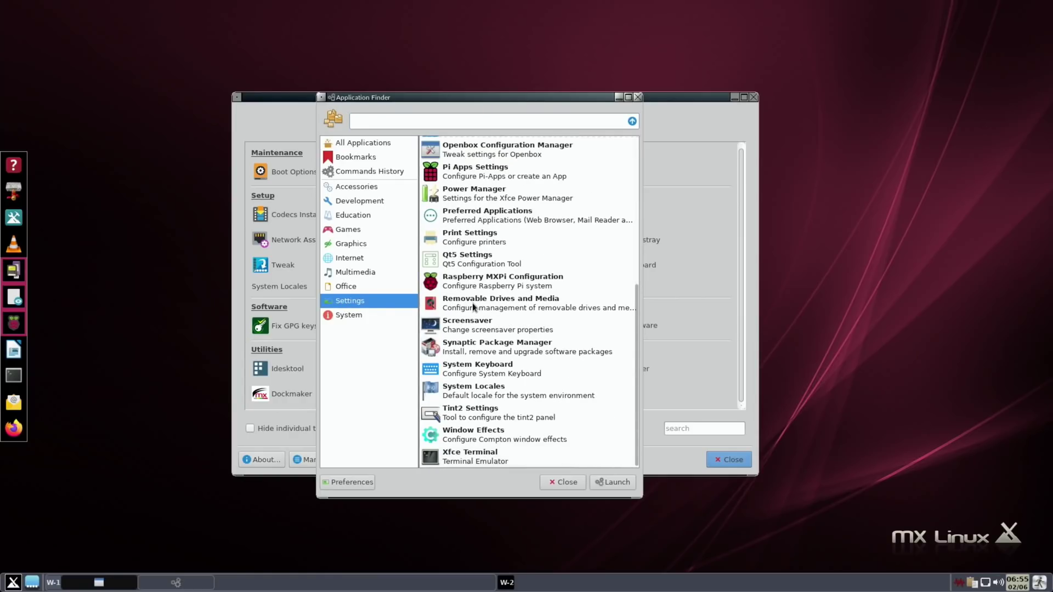
scroll(473, 302, up, 6)
scroll(472, 303, down, 6)
scroll(472, 303, up, 6)
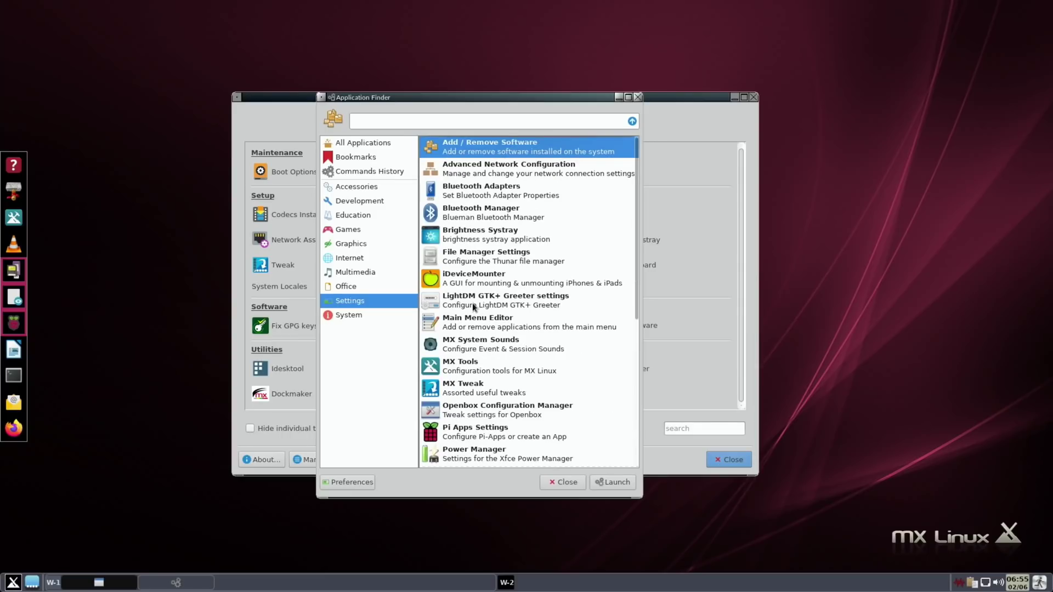
click(638, 97)
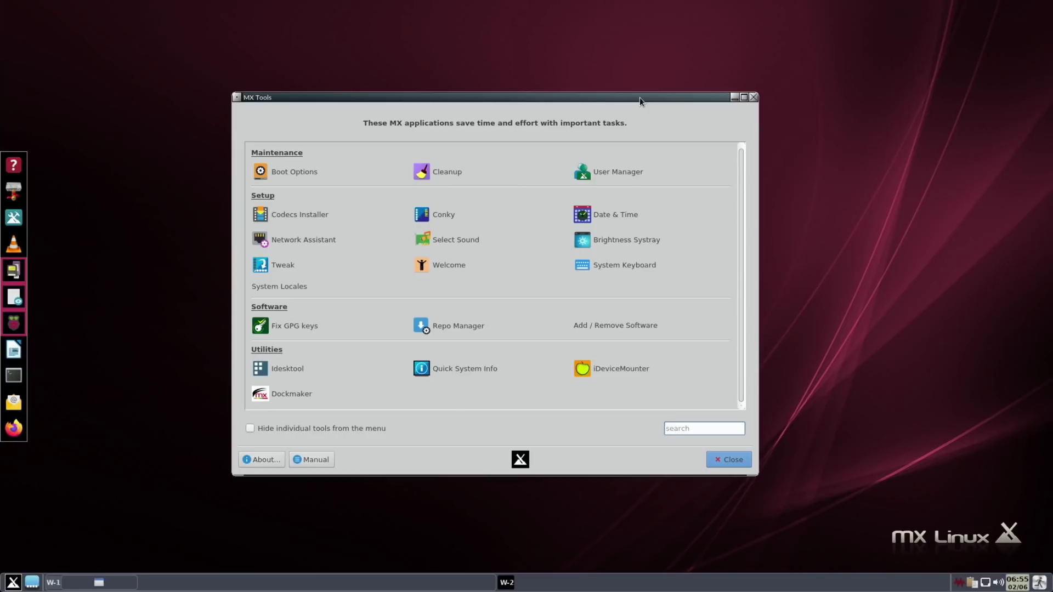
key(Escape)
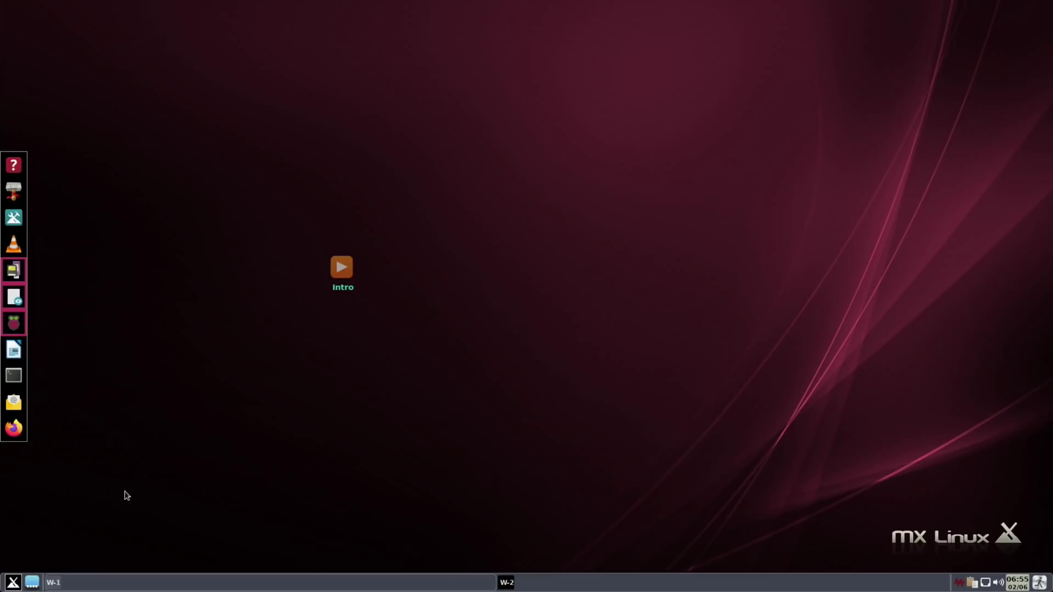
Step: Choose the shutdown option from the Fluxbox menu's Leave submenu
right_click(151, 399)
mouse_move(179, 563)
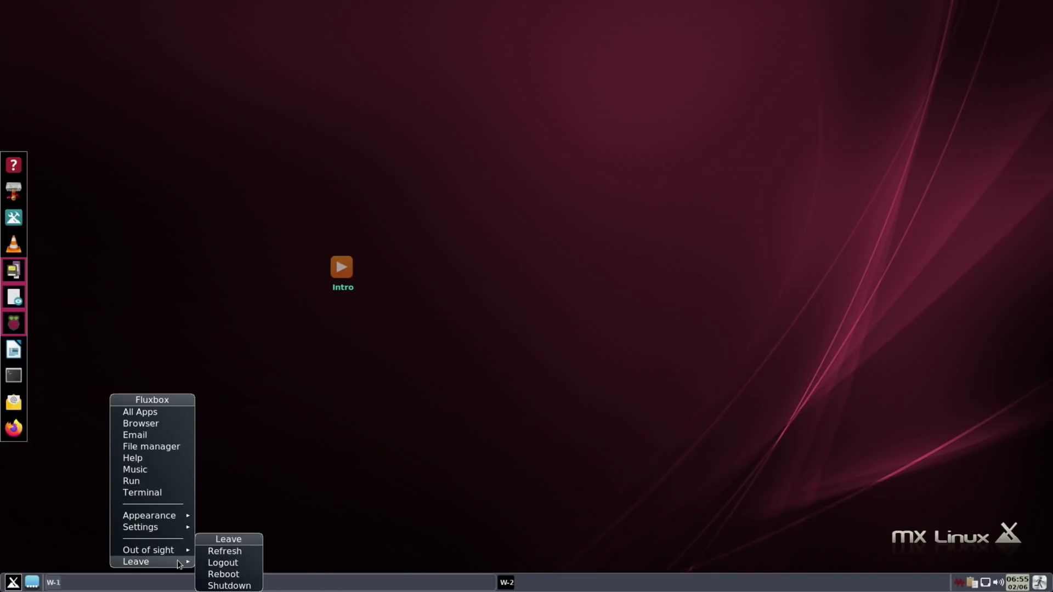
click(226, 585)
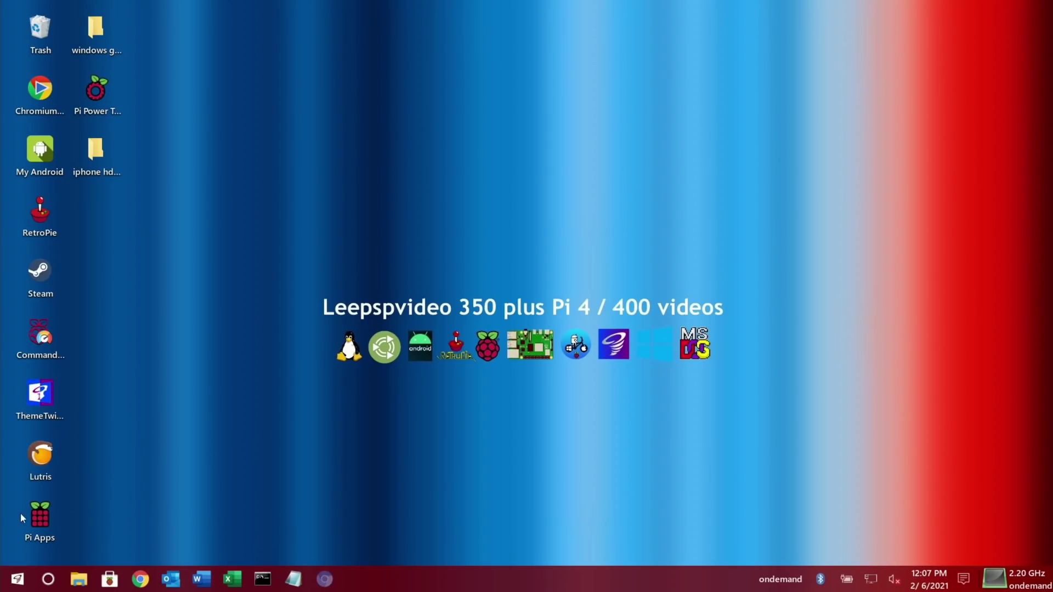
Step: Launch Raspberry Pi Imager by searching 'ima' in the application menu
click(17, 578)
text(ima)
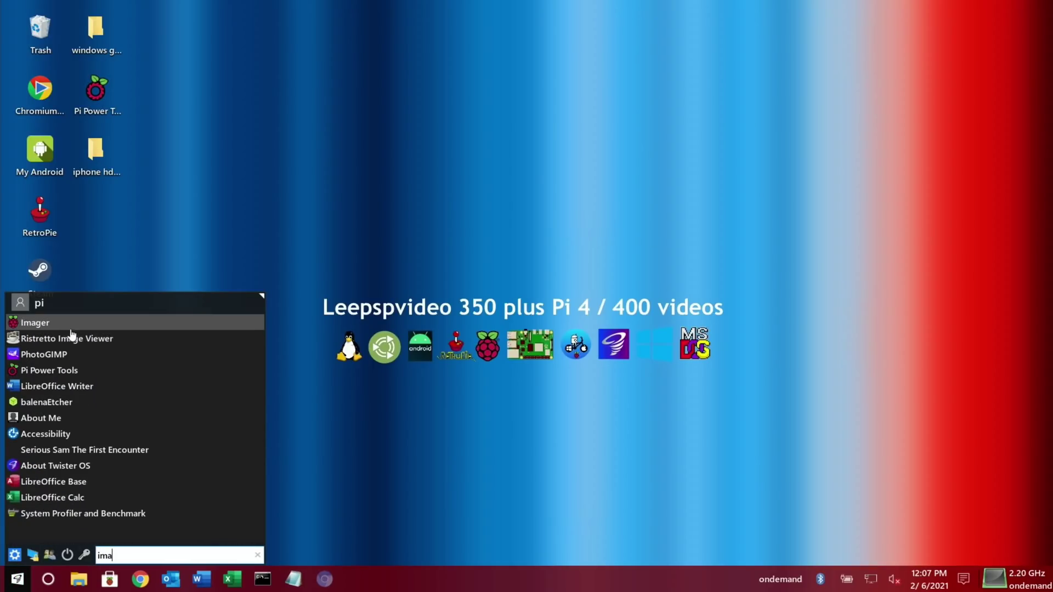
click(61, 324)
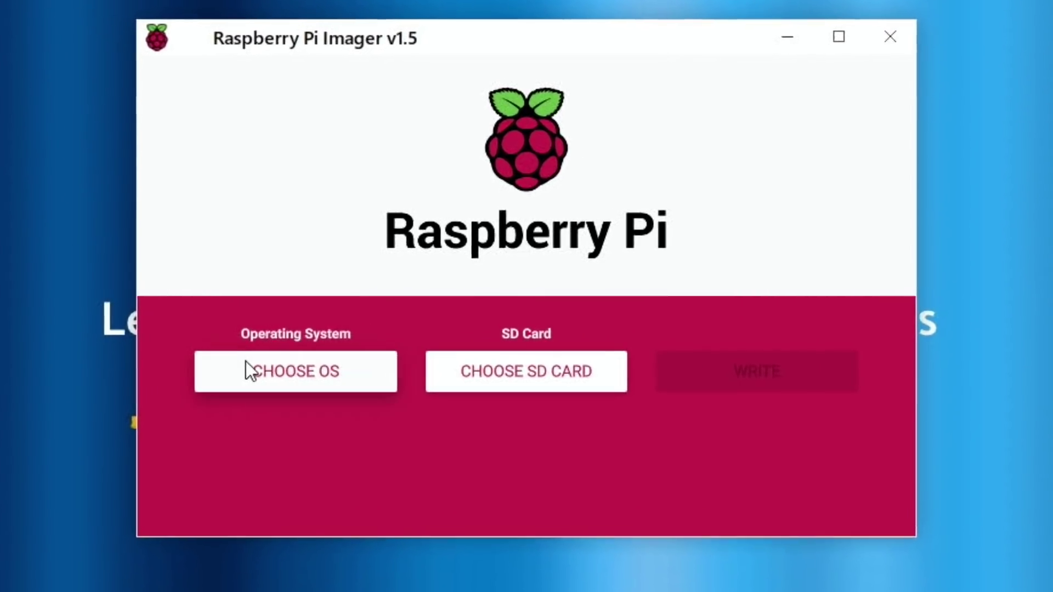
Step: Set mx-fluxbox_raspberrypi_respin_beta.img.xz from ~/Downloads as the custom OS image
click(247, 371)
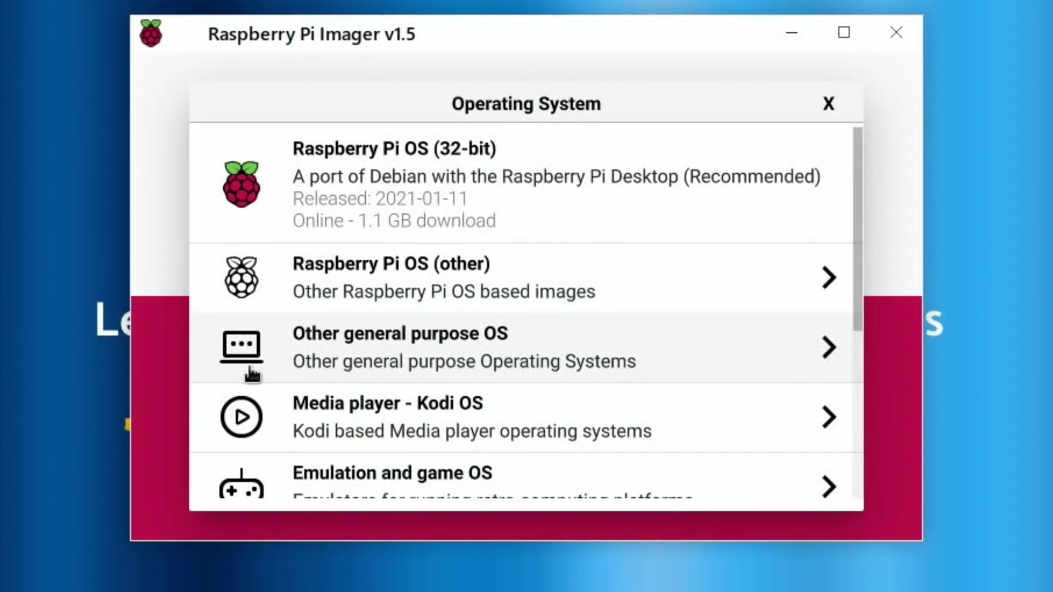
scroll(249, 370, down, 5)
click(284, 463)
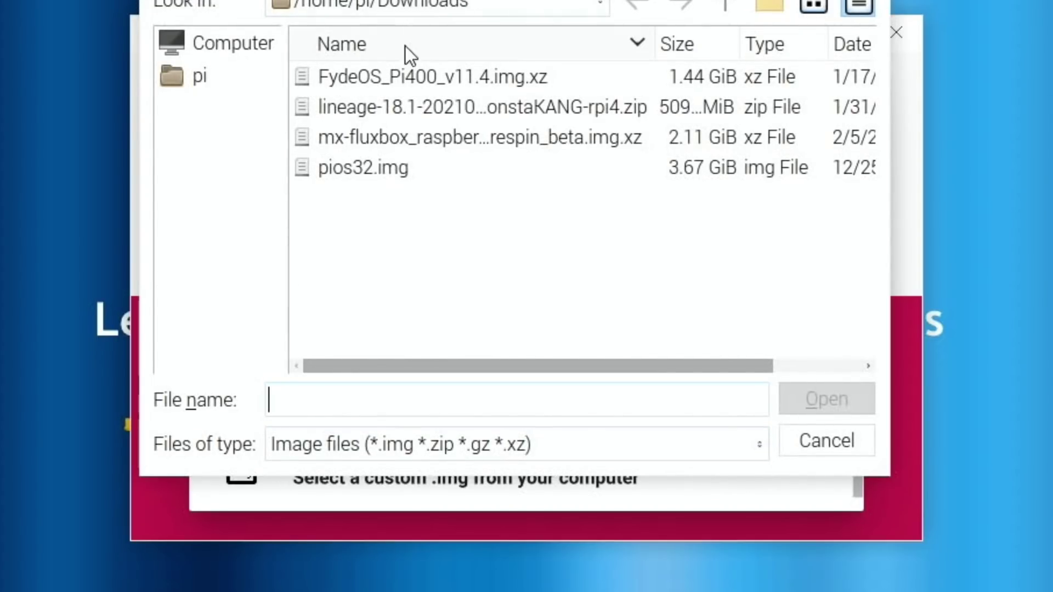
click(377, 138)
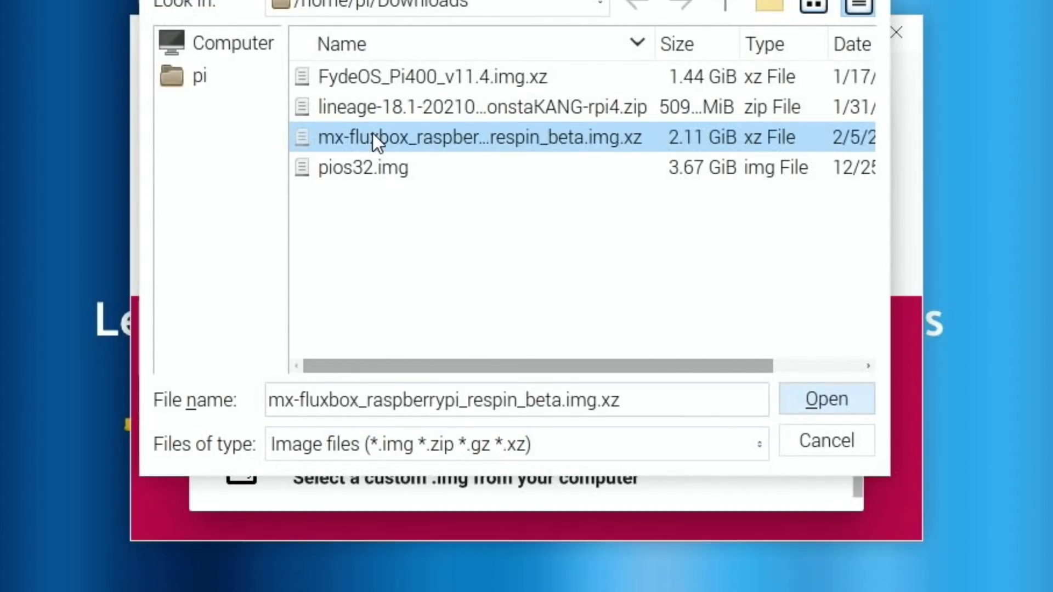
click(824, 411)
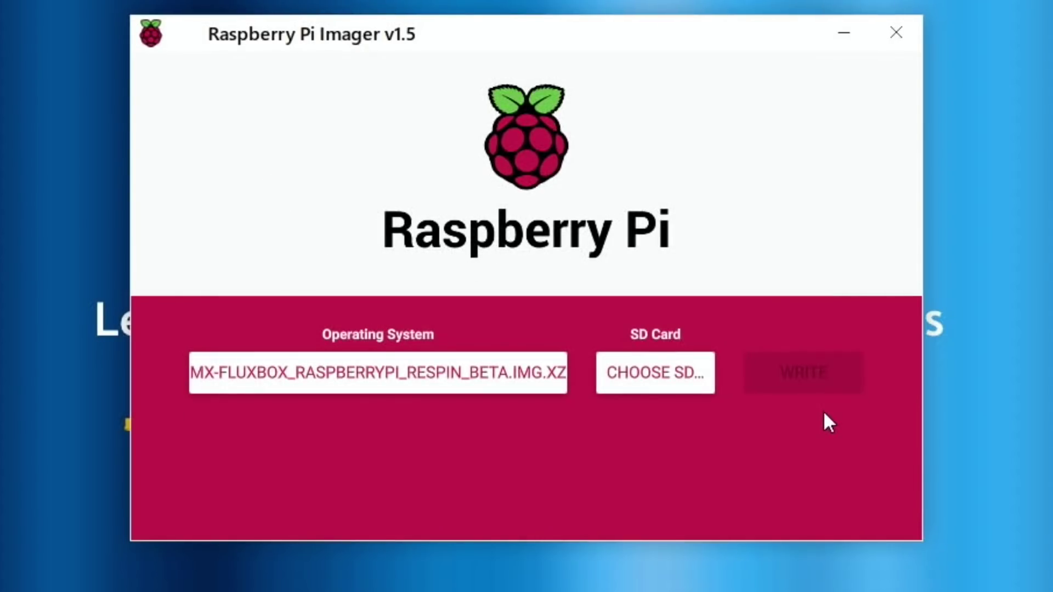
click(692, 378)
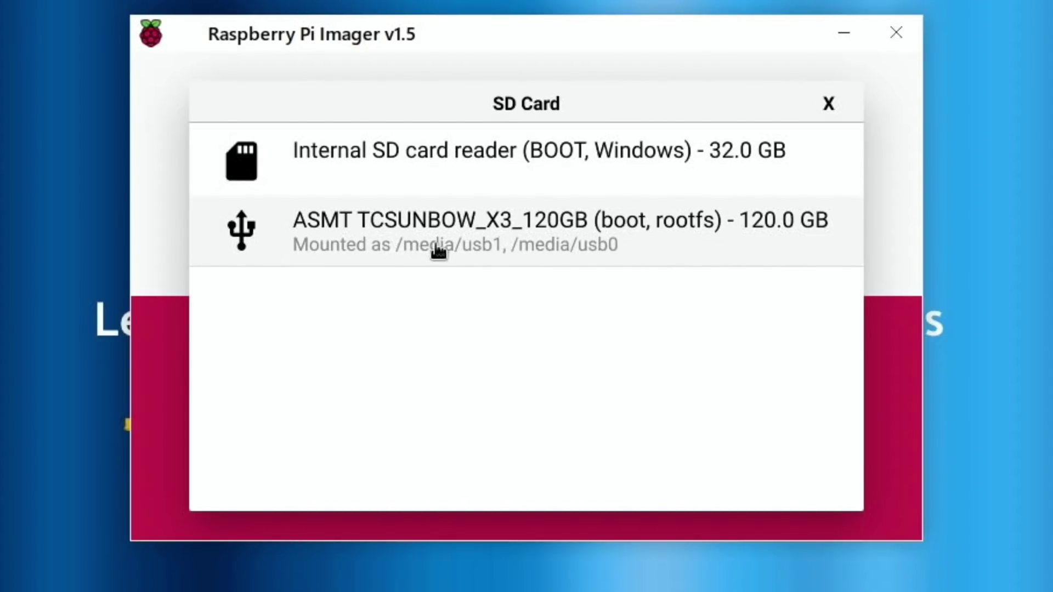
Step: Write the image to the 32 GB Internal SD card reader, accepting the erase warning
click(443, 168)
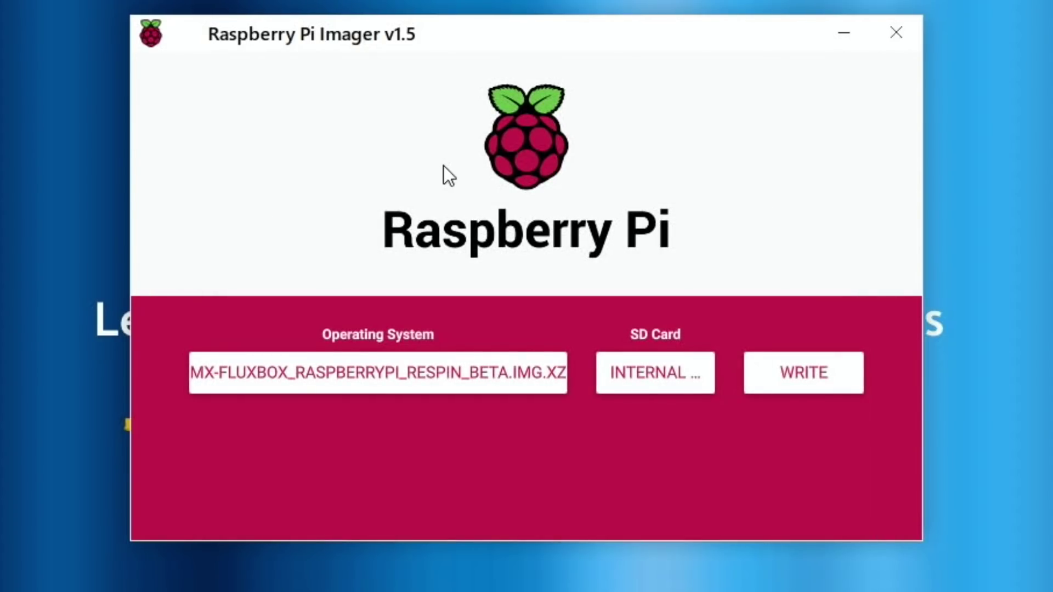
click(751, 373)
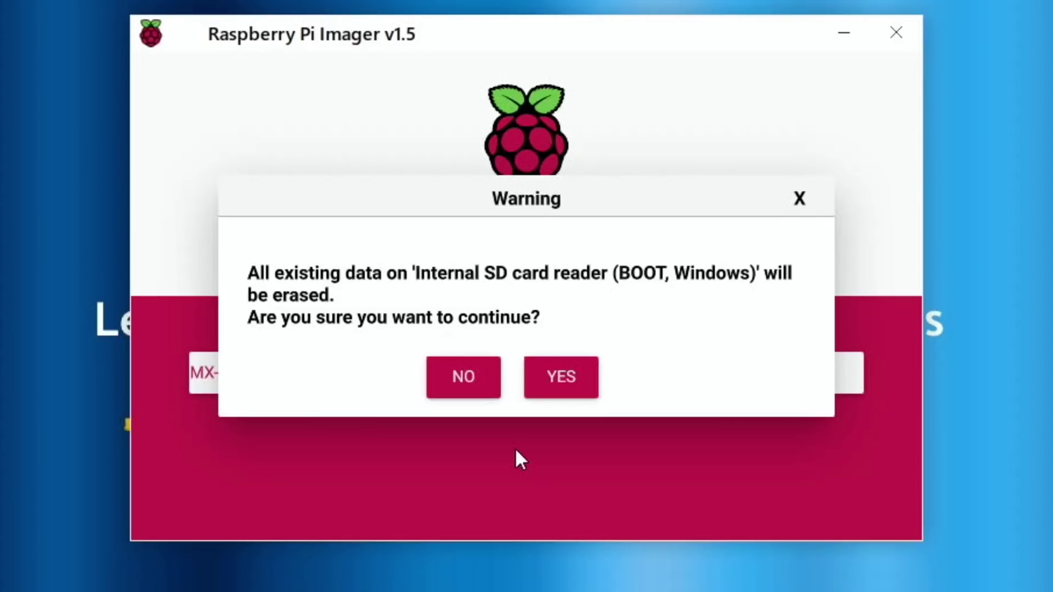
click(553, 373)
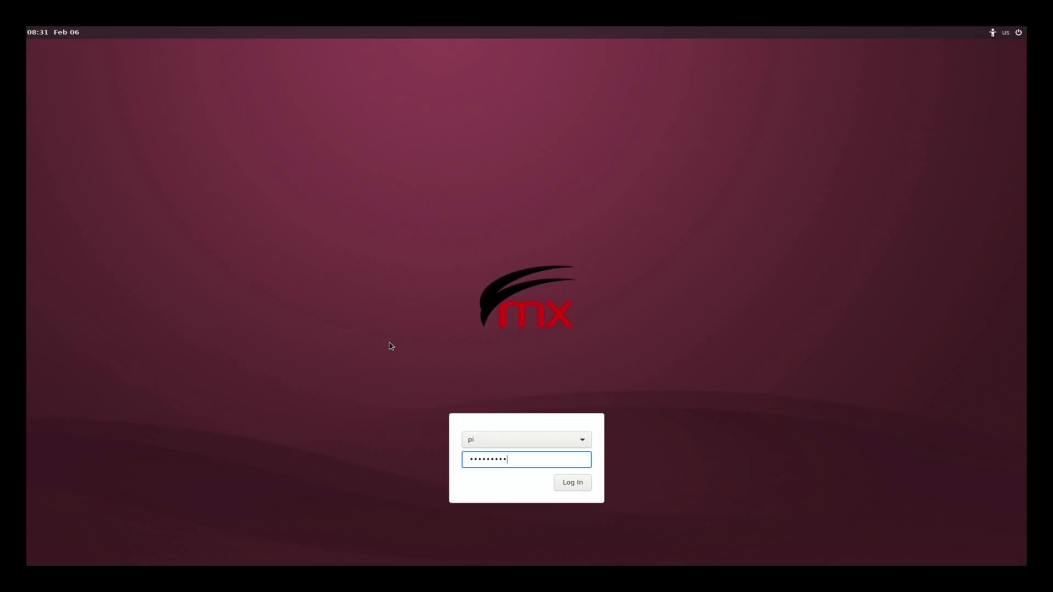
Step: Log in, disable Overscan in Raspberry Pi Configuration's Display settings, and reboot
key(Return)
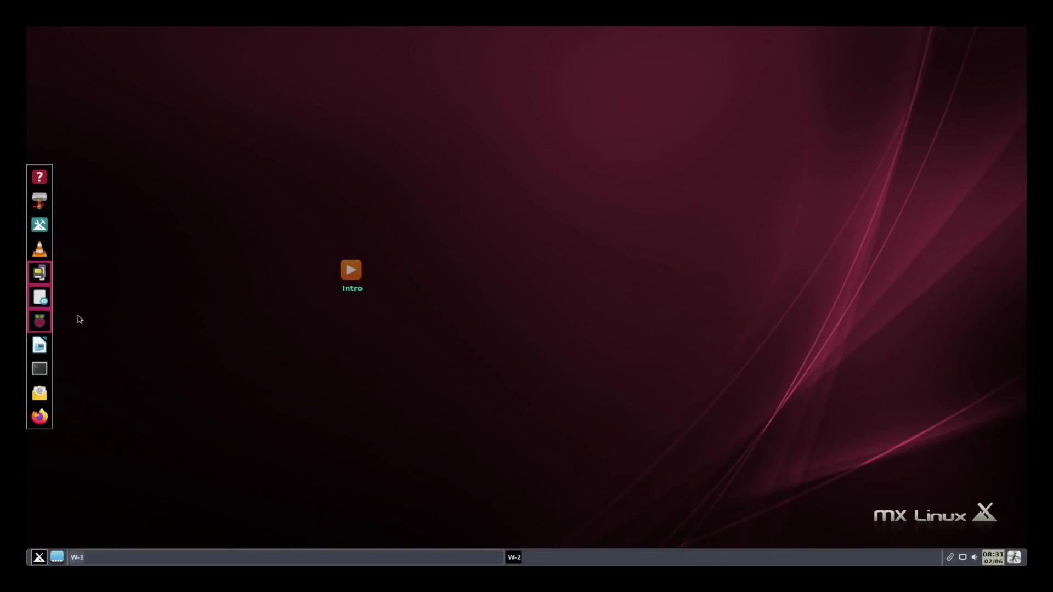
click(39, 321)
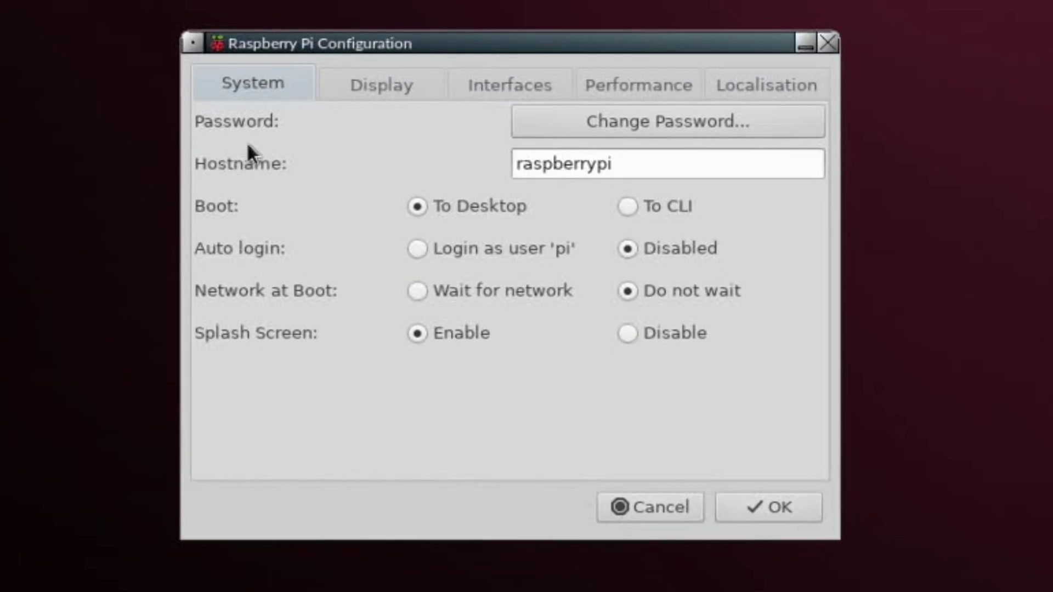
click(363, 94)
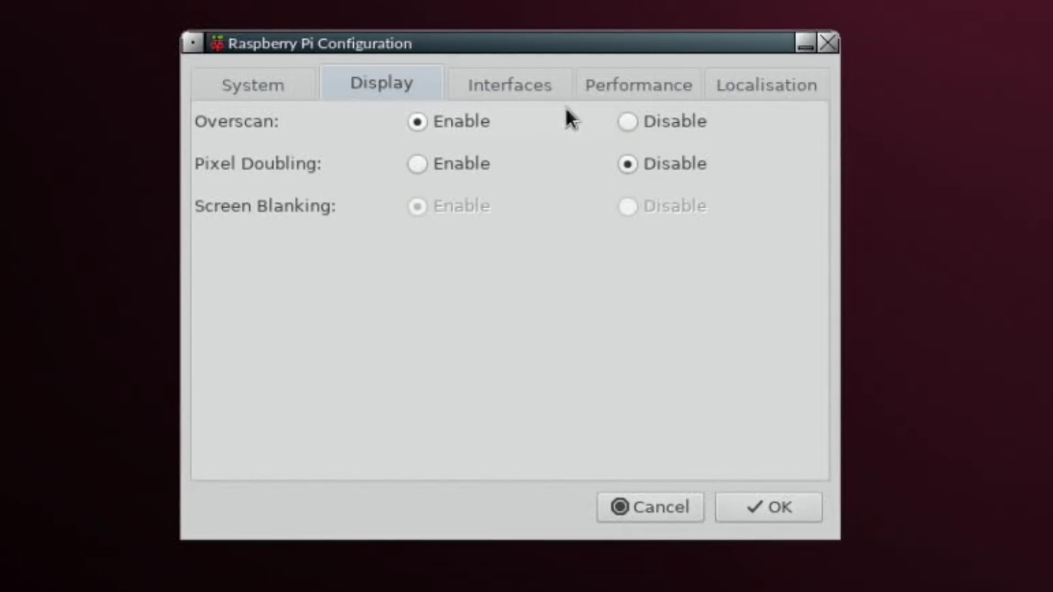
click(642, 126)
click(760, 499)
click(669, 368)
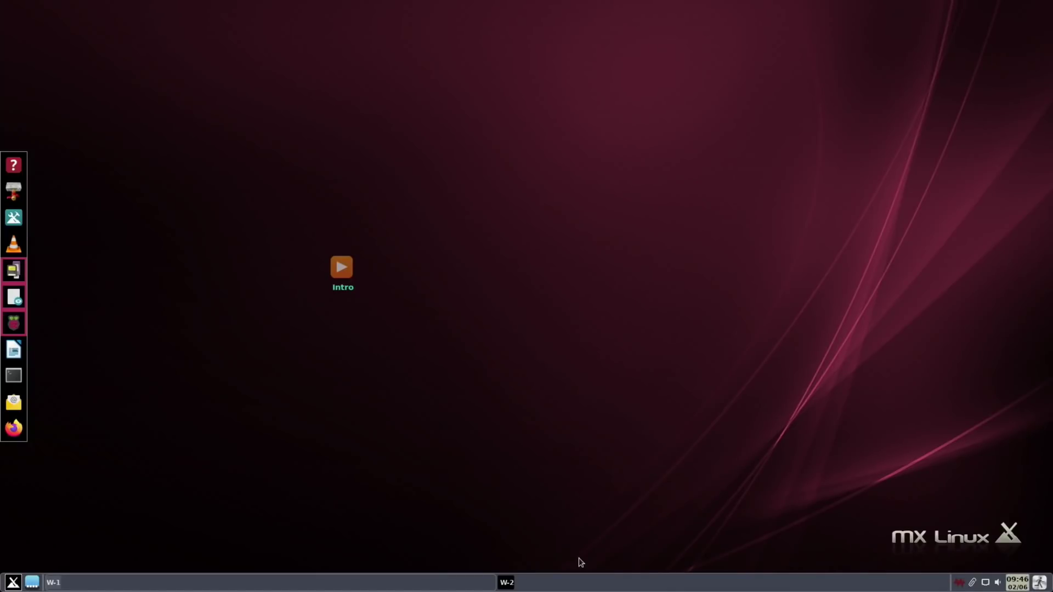
Step: Start the full upgrade of the 50 pending updates from the updater tray icon and authorise it
mouse_move(963, 586)
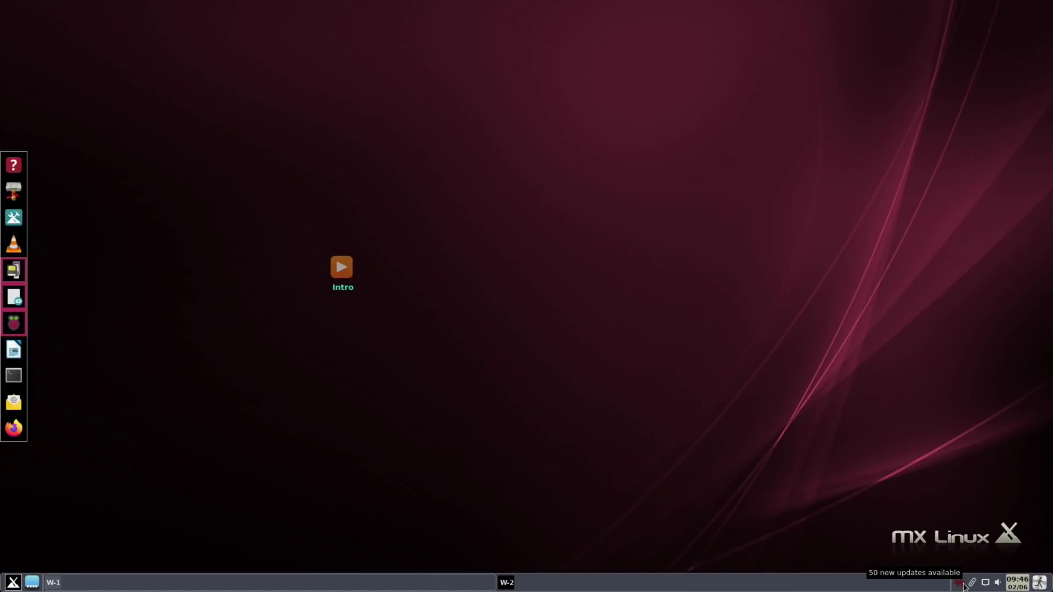
click(963, 586)
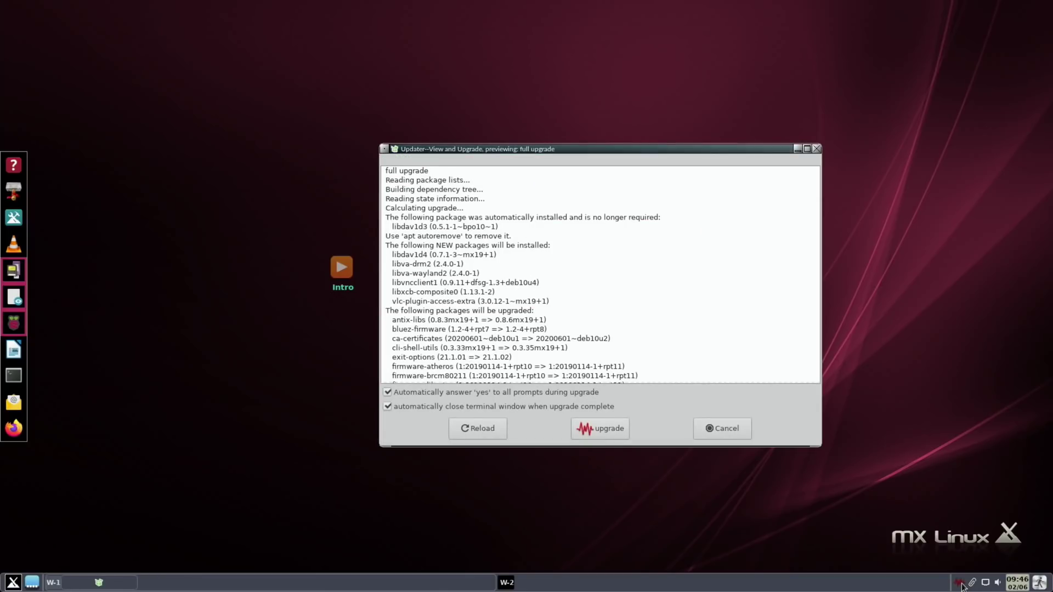
click(593, 431)
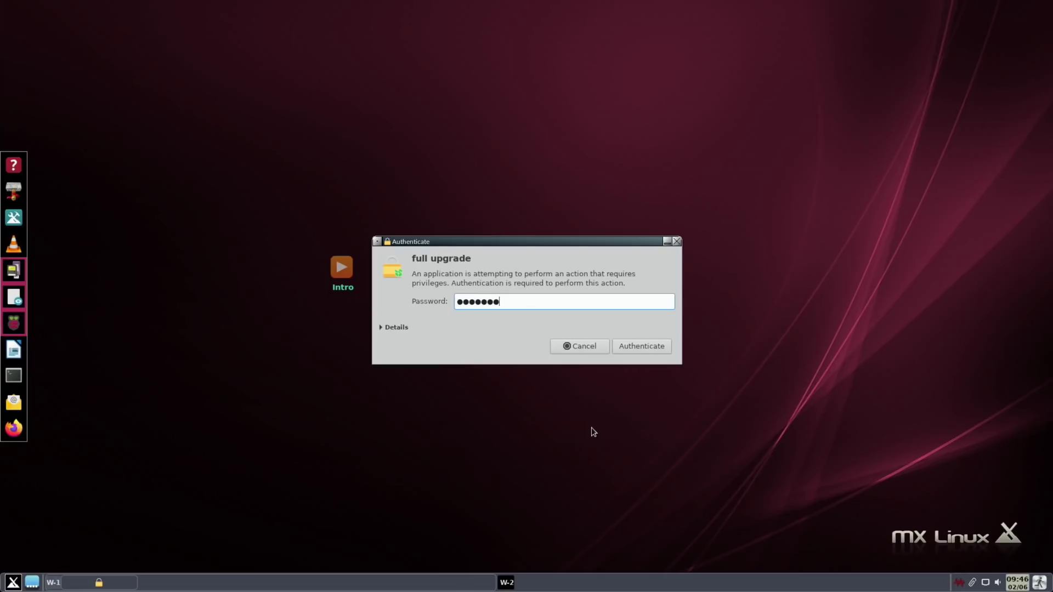
key(Return)
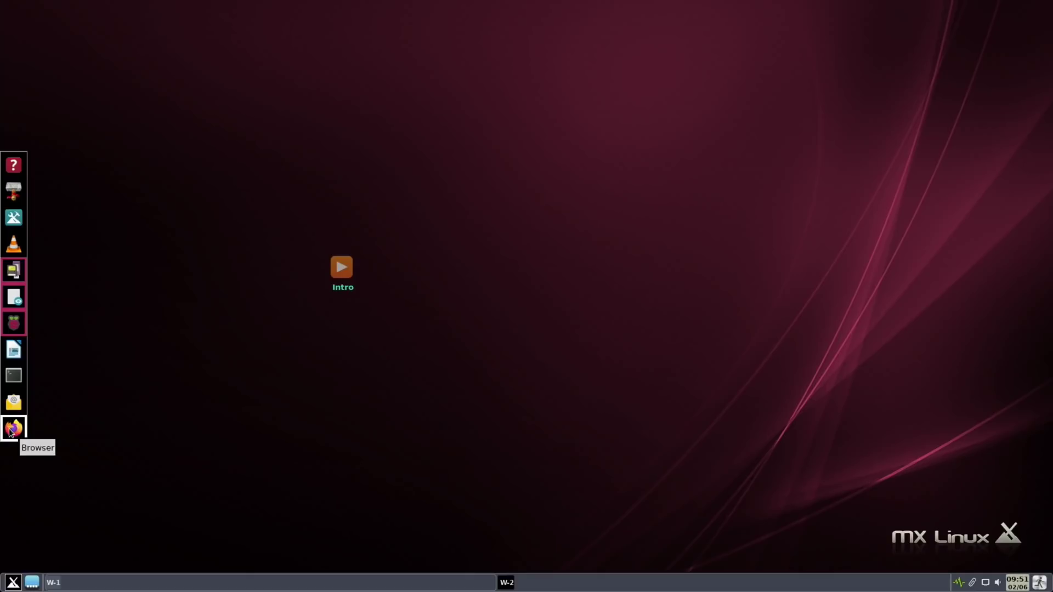
Step: Google 'pikiss' in Firefox and open the jmcerrejon/PiKISS GitHub result
click(9, 432)
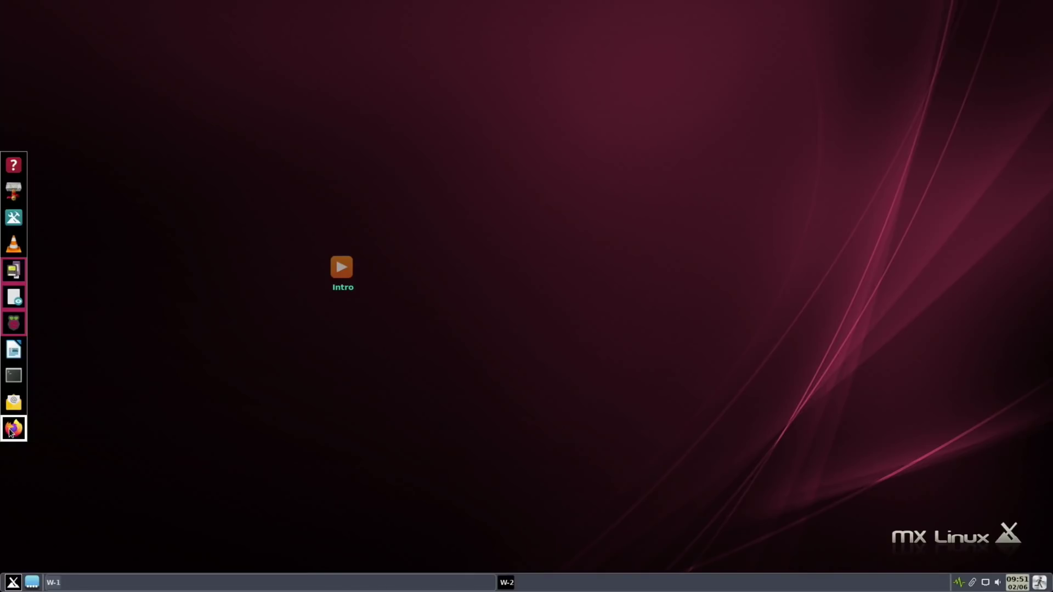
text(pikiss)
key(Return)
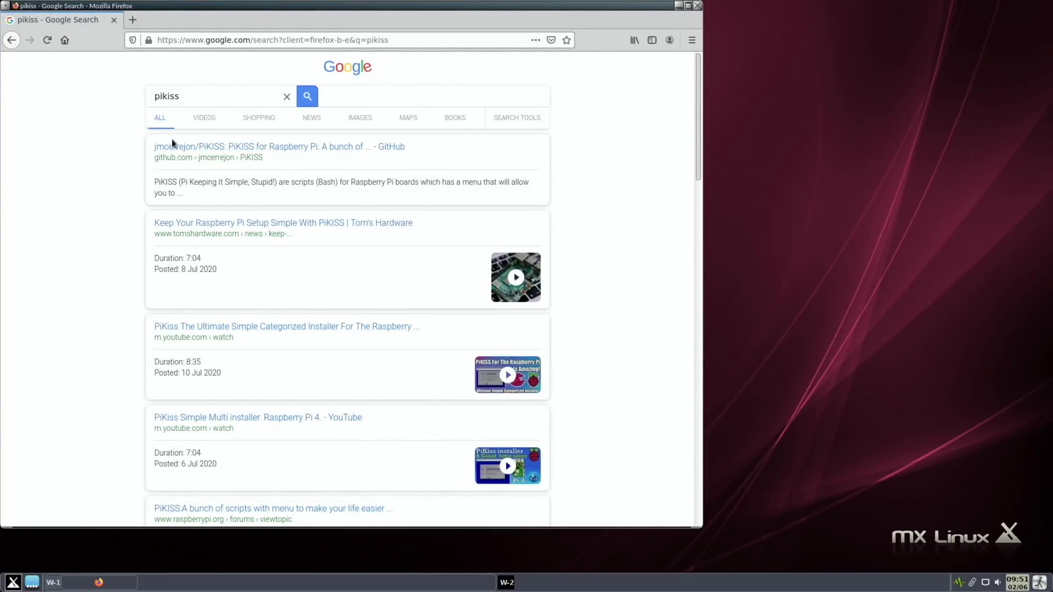
click(179, 148)
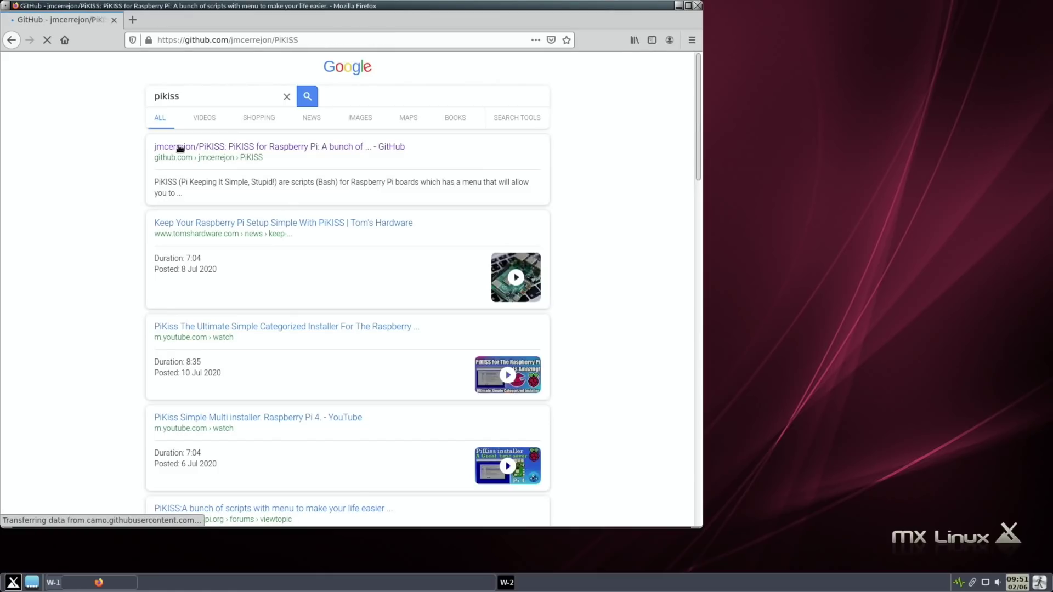
Step: Scroll the PiKISS README to Installation and select the curl install command
scroll(180, 148, down, 10)
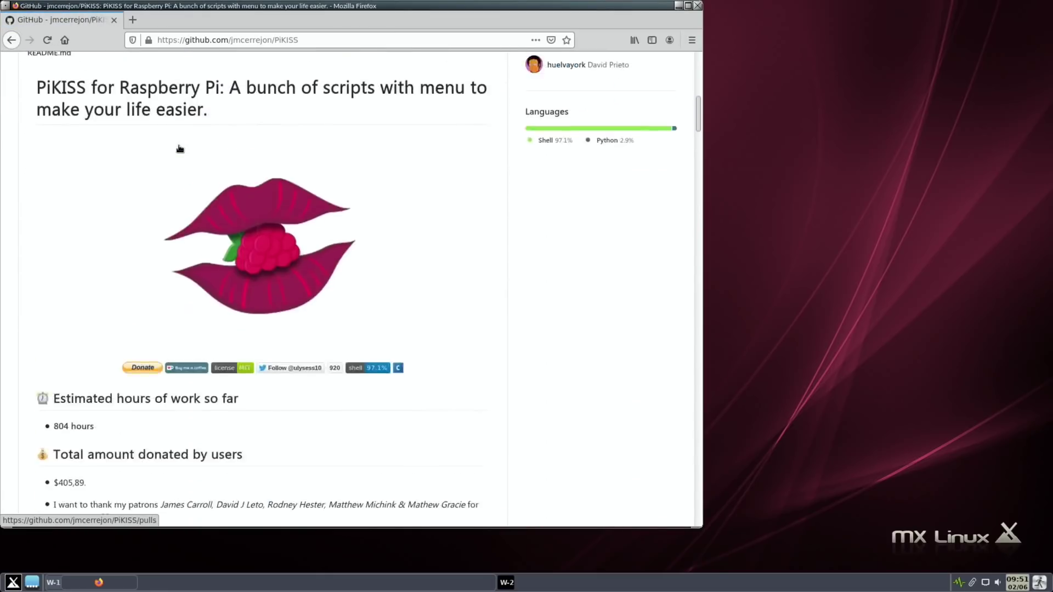
scroll(179, 148, down, 10)
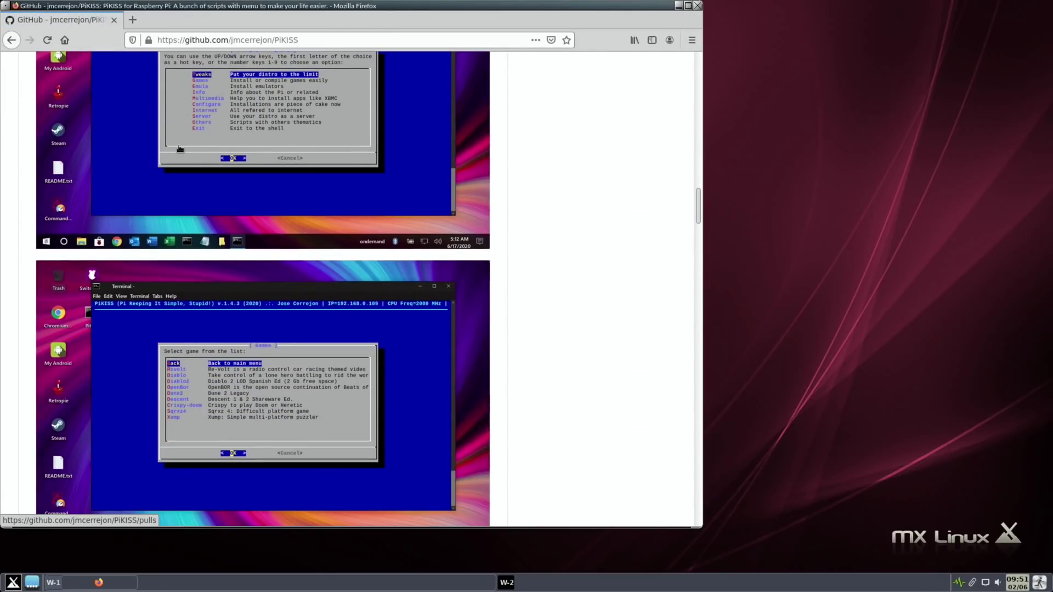
scroll(178, 148, down, 10)
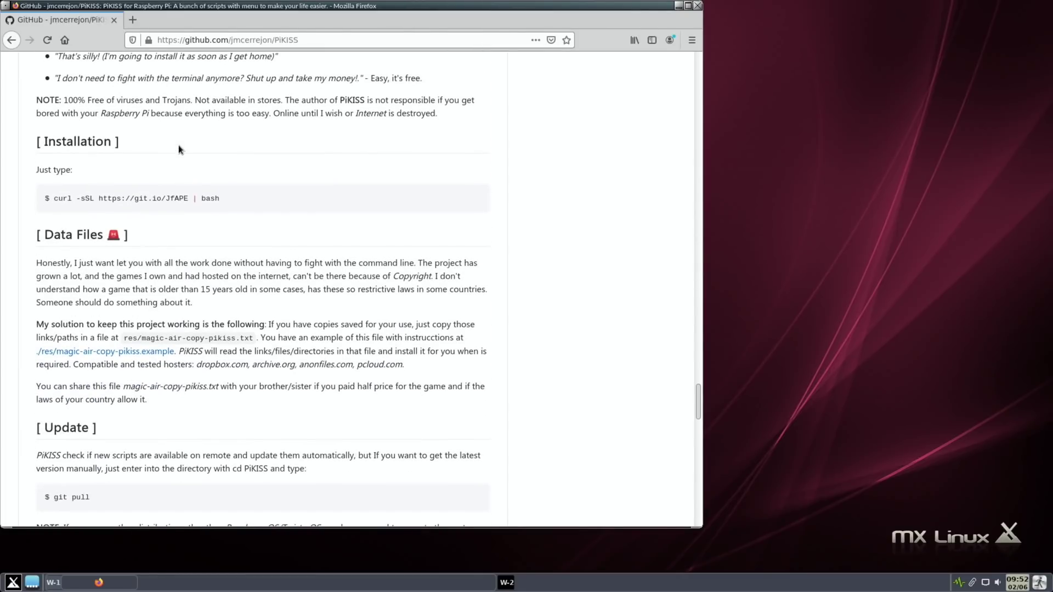
drag(55, 199, 217, 199)
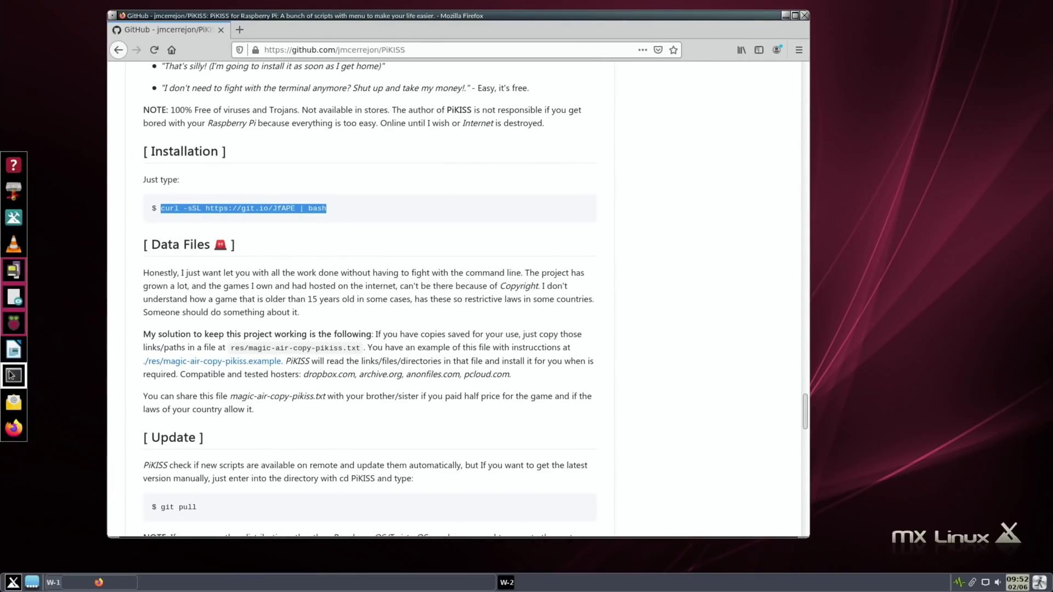
Step: Paste the curl command into a new terminal and run it to install PiKISS
click(5, 382)
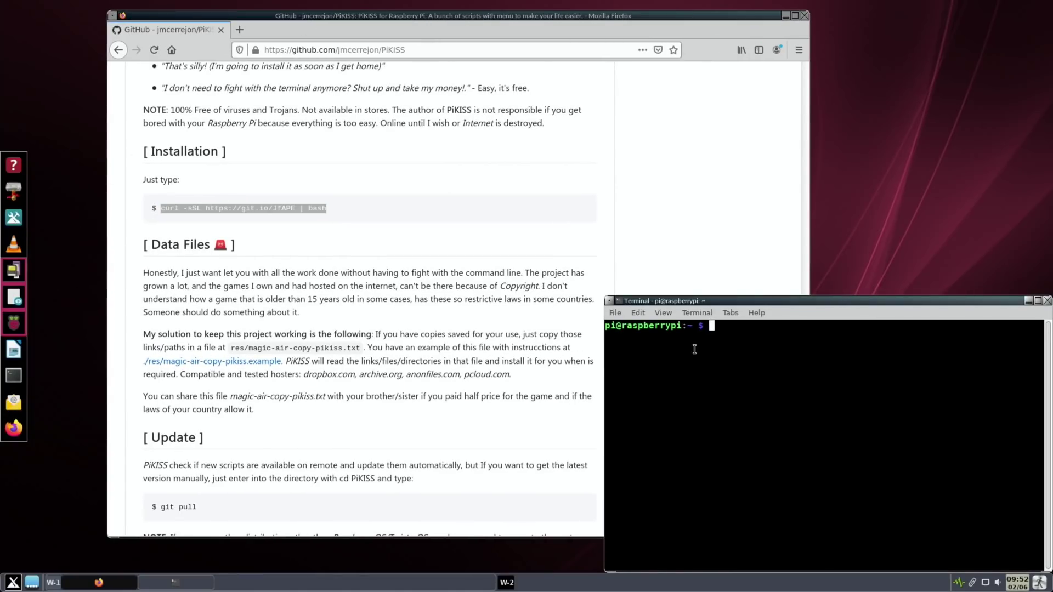
right_click(741, 353)
click(781, 414)
key(Return)
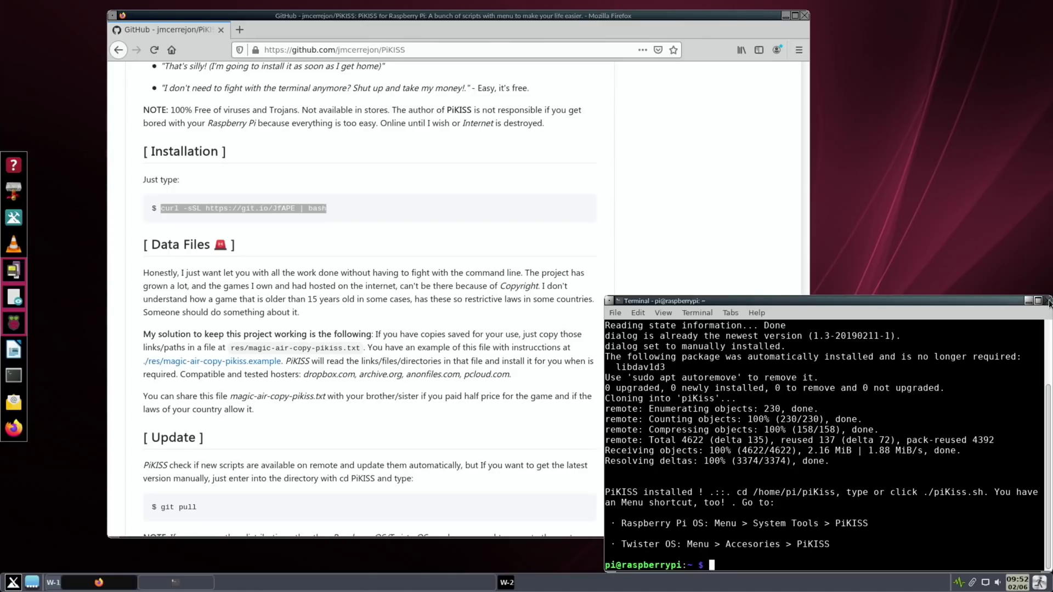
click(1047, 300)
click(411, 50)
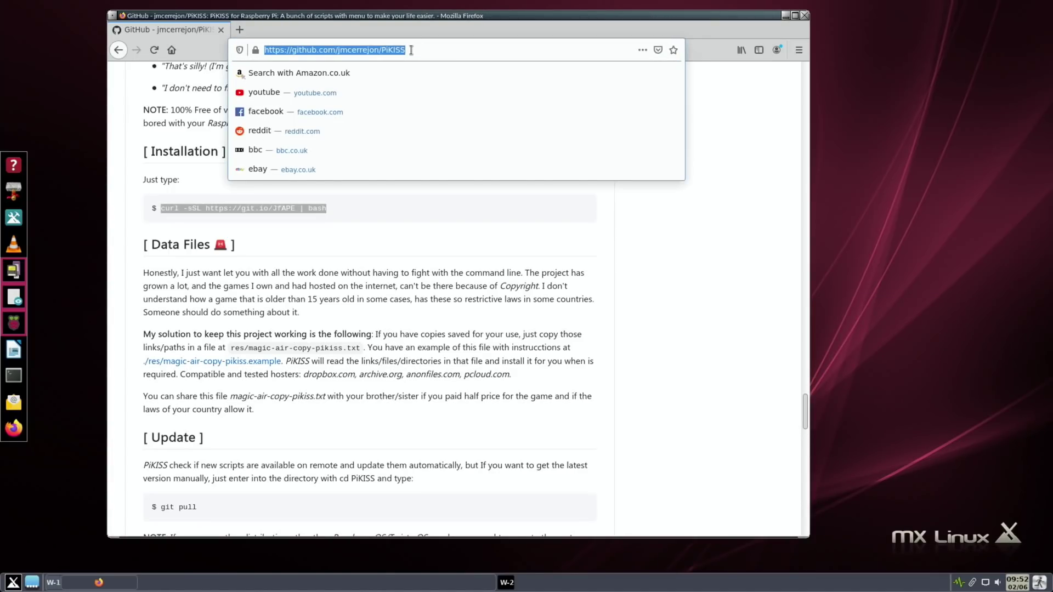
Step: Google 'piapps' and open the Botspot pi-apps GitHub repository
text(piapps)
key(Return)
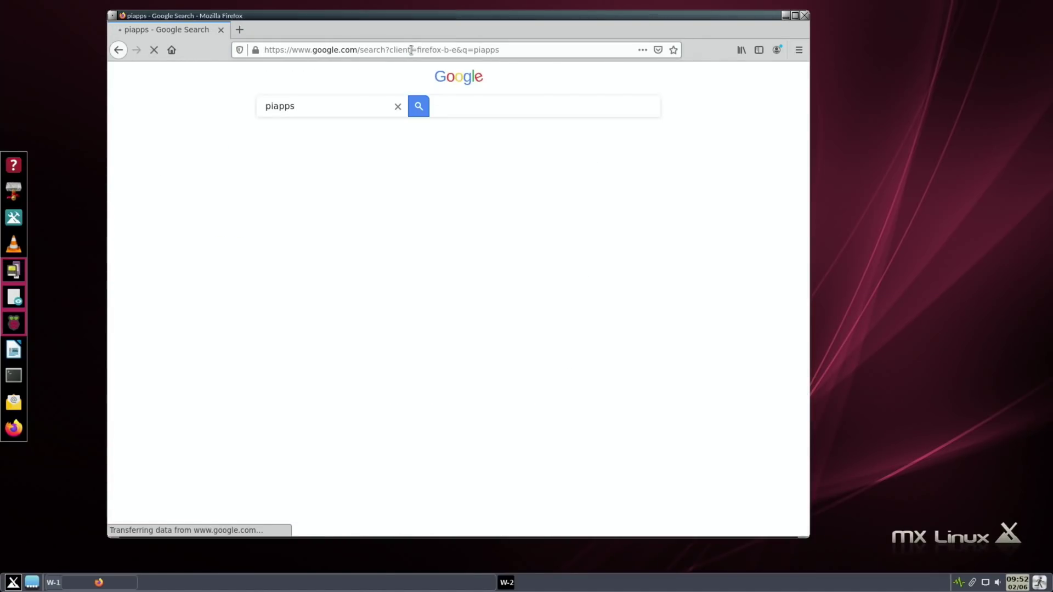
click(291, 185)
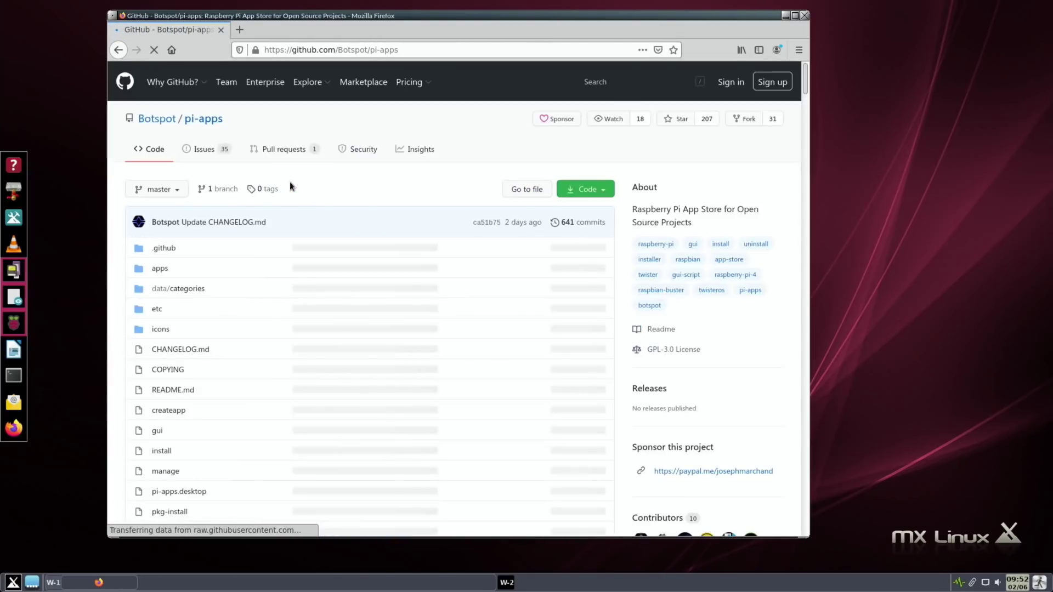
Step: Copy the README's git clone command and run it in a new terminal
scroll(290, 184, down, 10)
scroll(290, 182, down, 5)
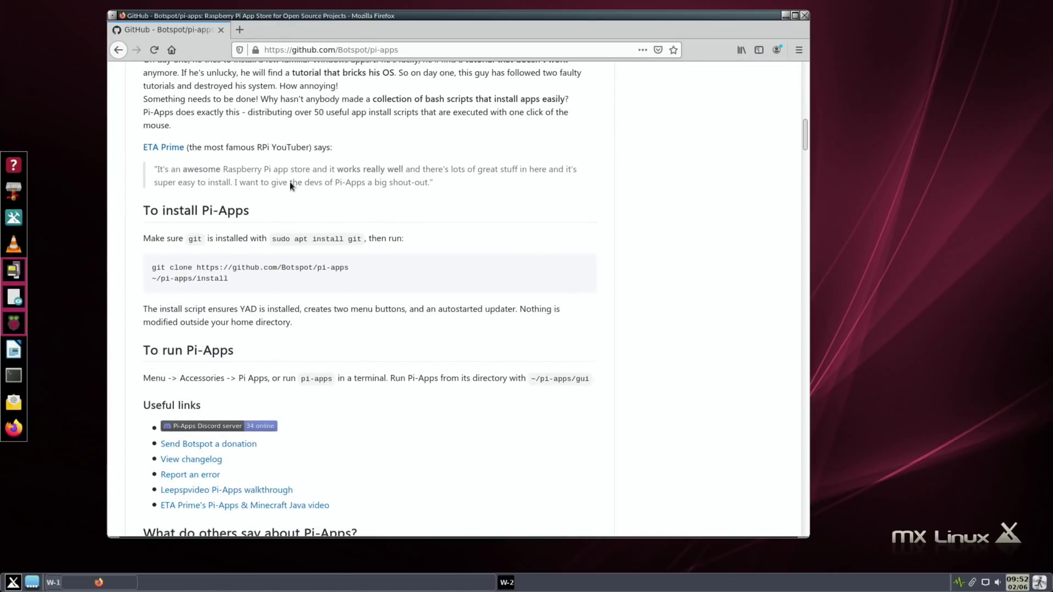
drag(153, 267, 350, 270)
right_click(347, 267)
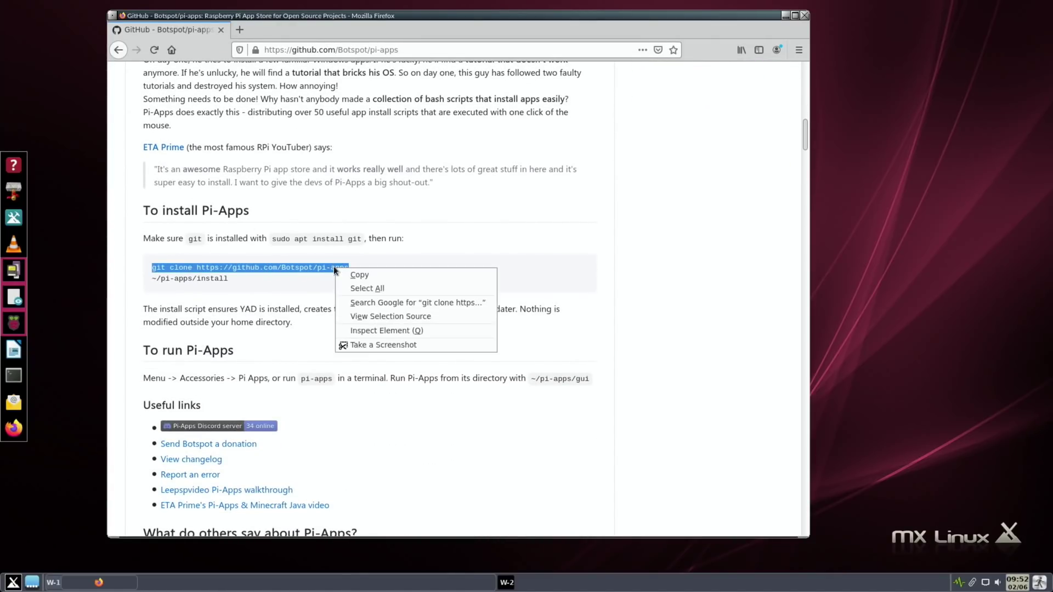
click(355, 278)
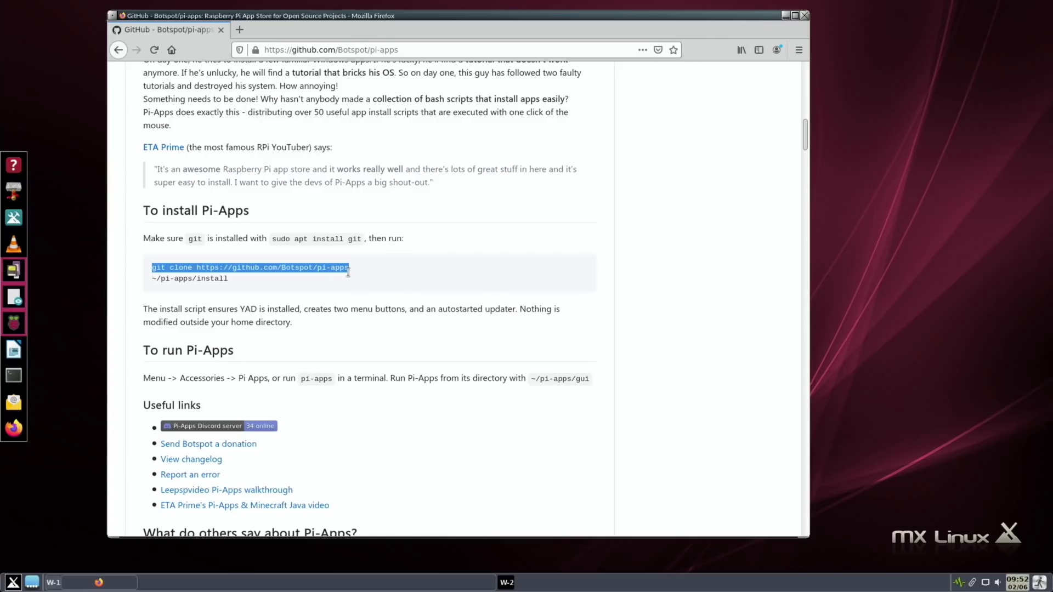
click(14, 375)
right_click(717, 353)
click(753, 414)
key(Return)
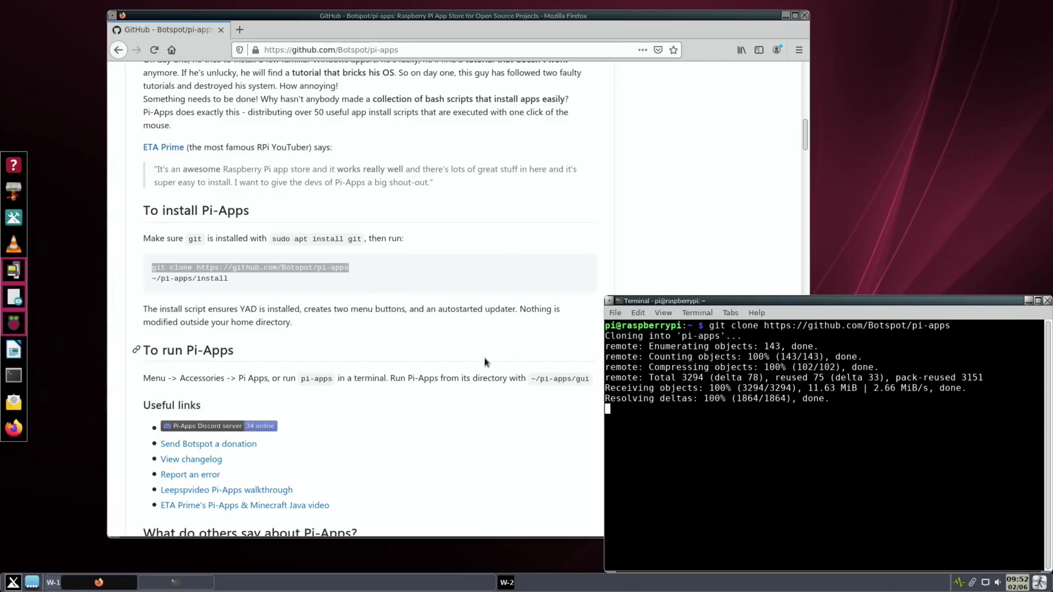
Step: Copy ~/pi-apps/install, run it in the terminal, then close the terminal and Firefox
drag(151, 275, 232, 282)
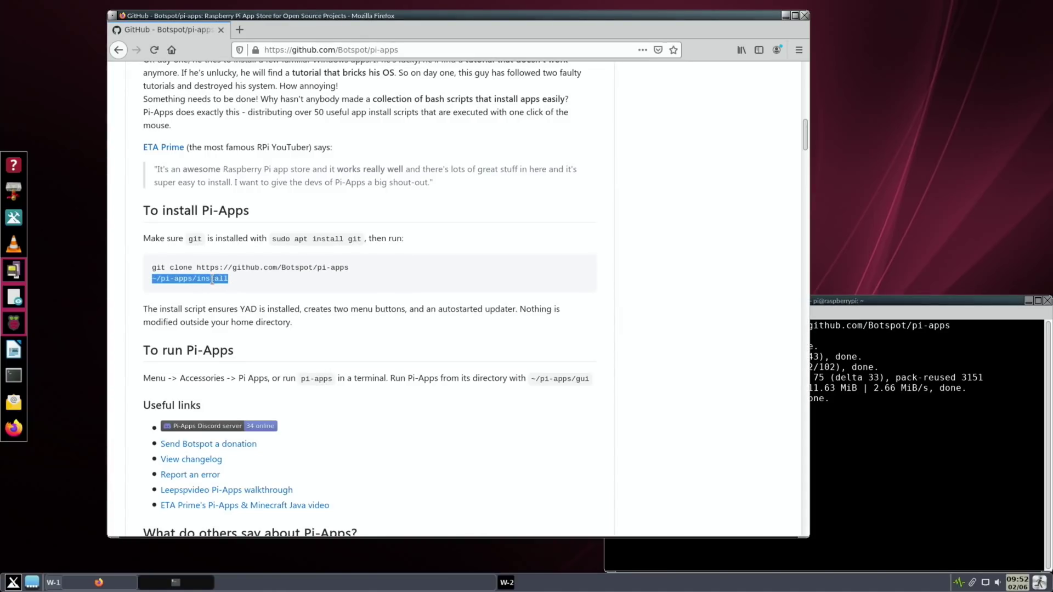
right_click(211, 278)
click(230, 288)
click(863, 440)
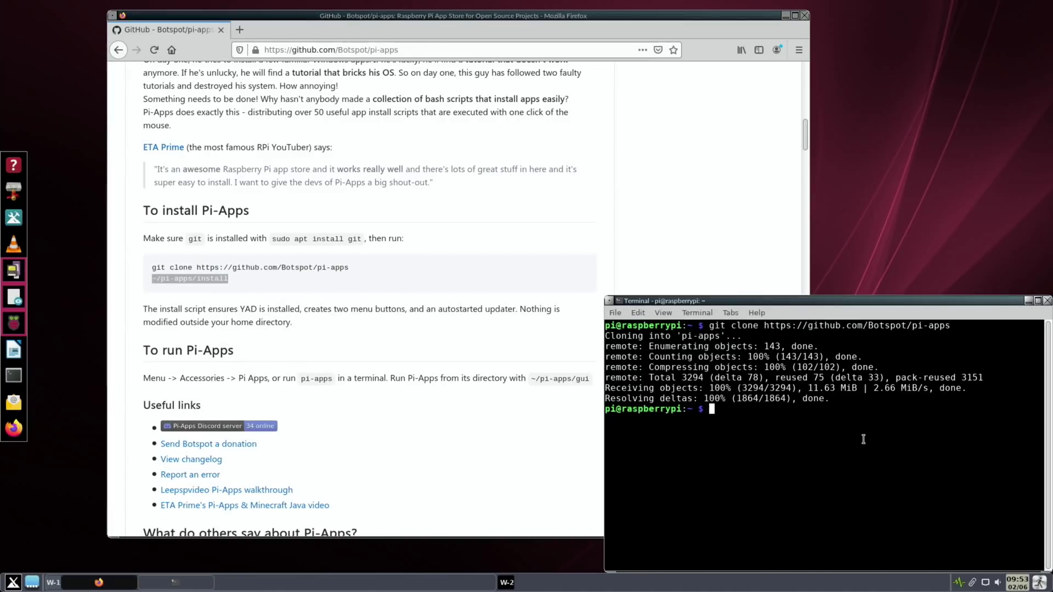
right_click(732, 412)
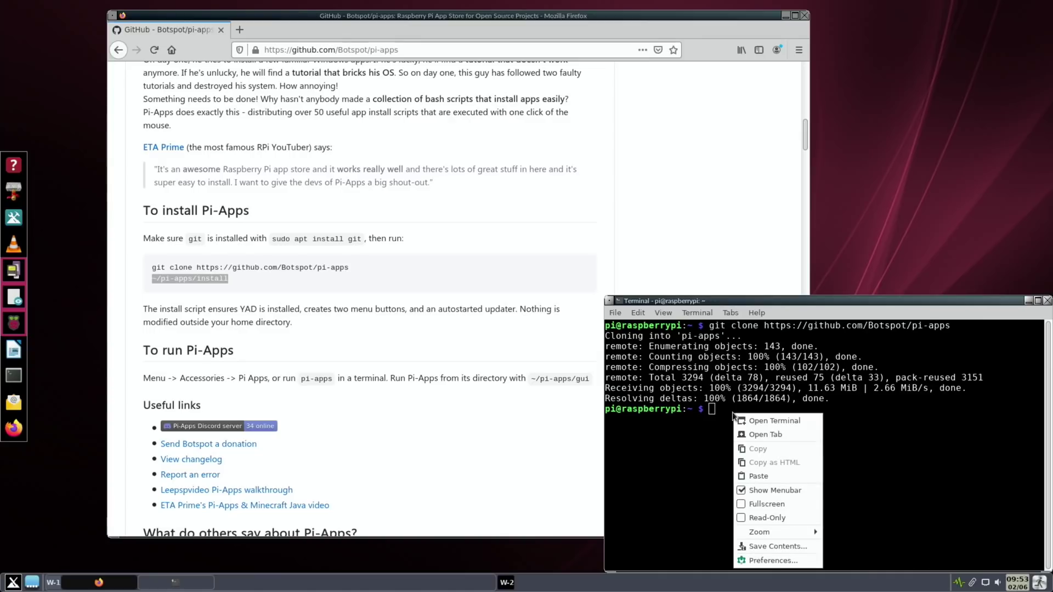
click(757, 474)
key(Return)
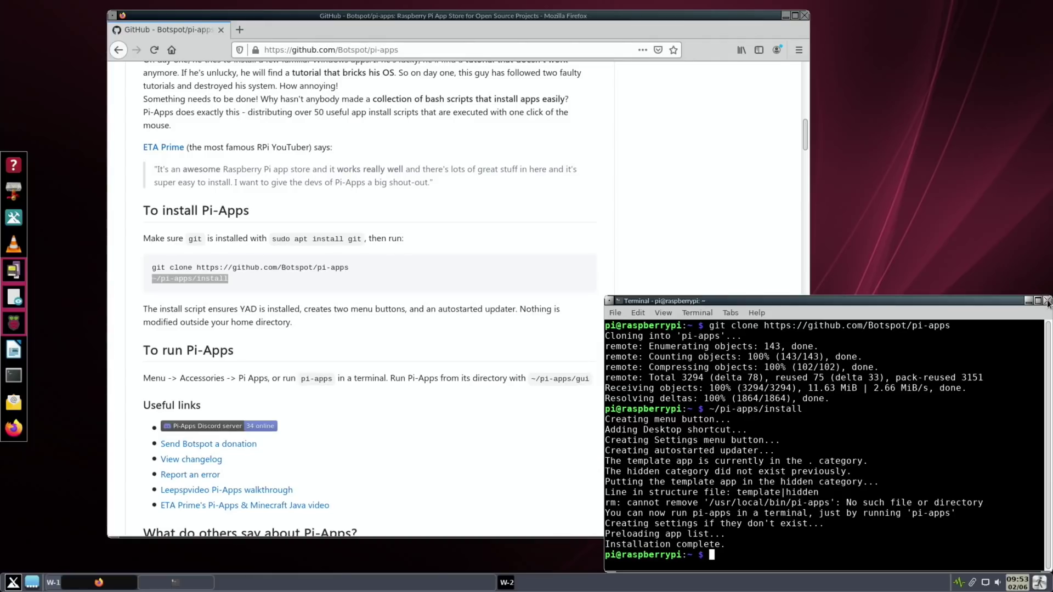
click(1047, 300)
click(804, 15)
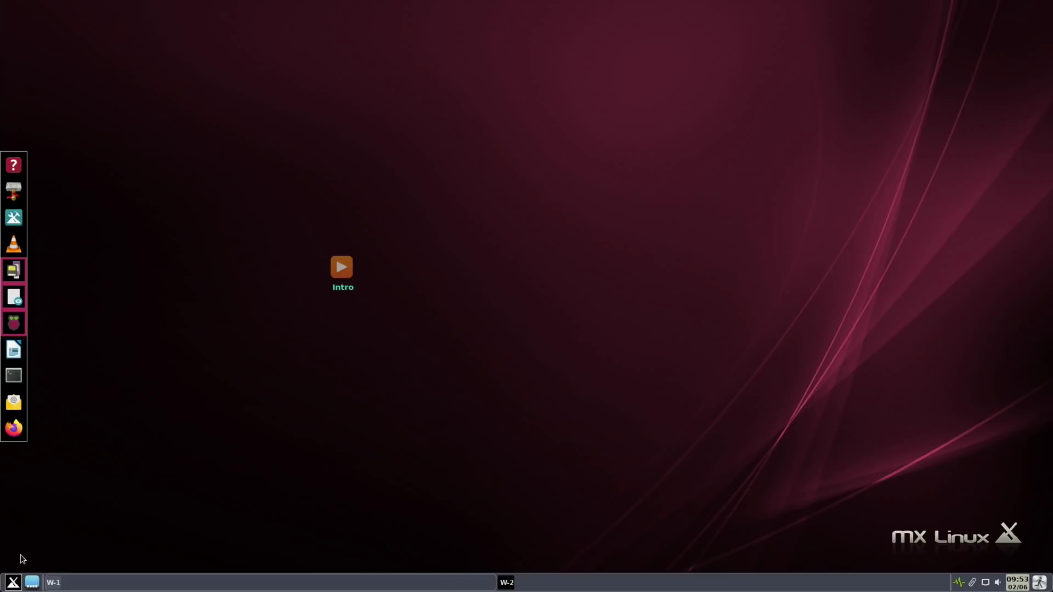
Step: Launch Pi Apps from Application Finder and install CommanderPi from the Tools category
click(12, 583)
text(pi)
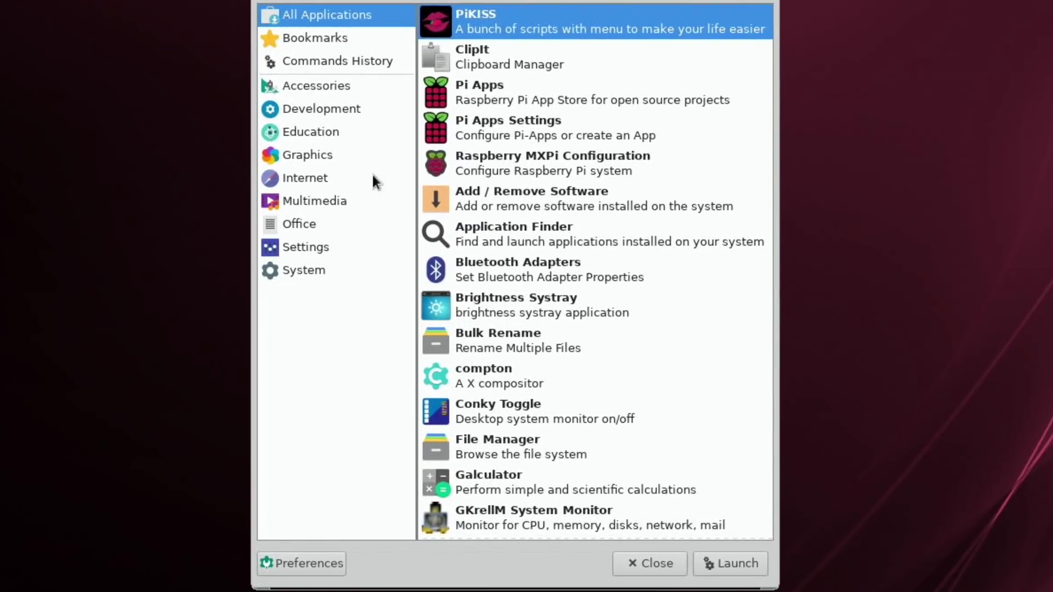
click(454, 88)
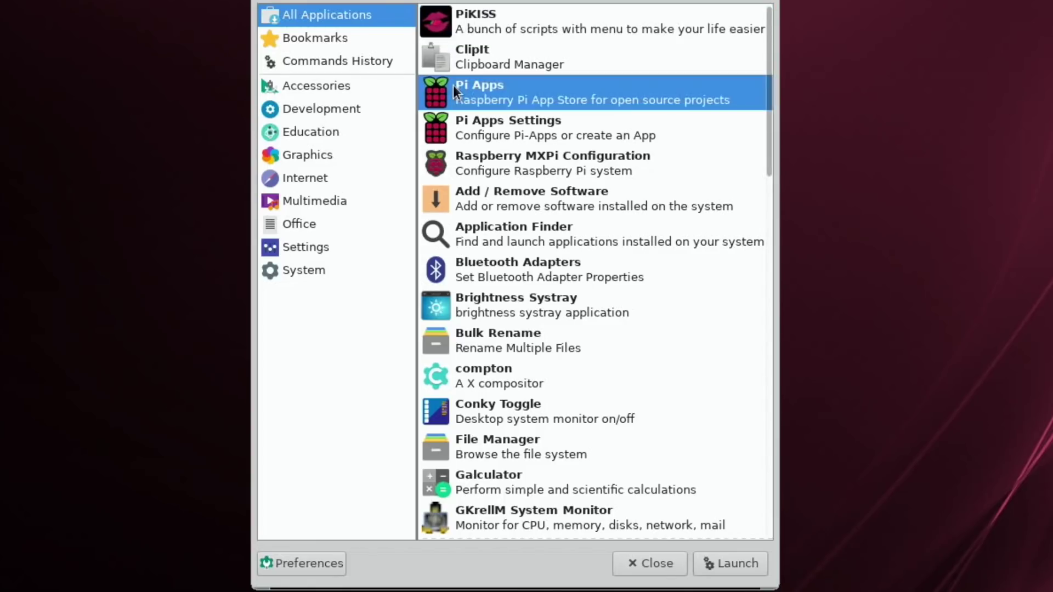
double_click(453, 88)
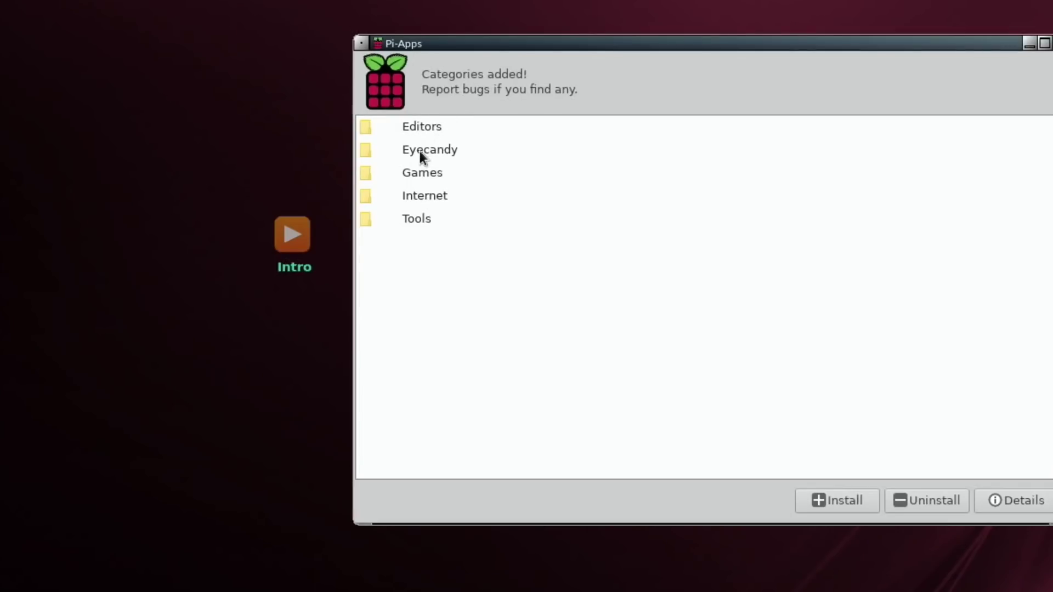
click(367, 219)
double_click(368, 219)
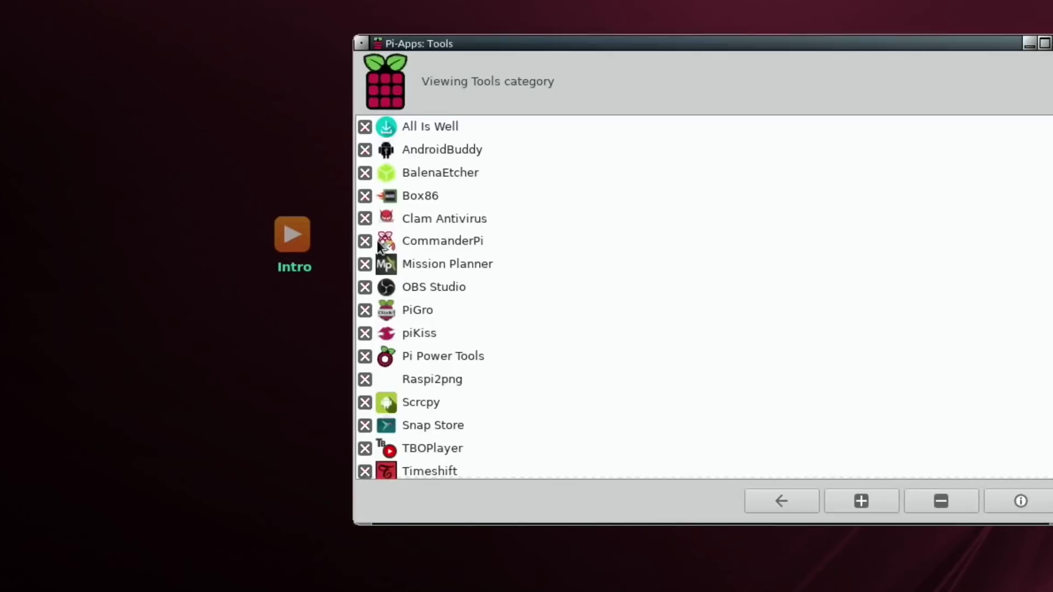
click(365, 243)
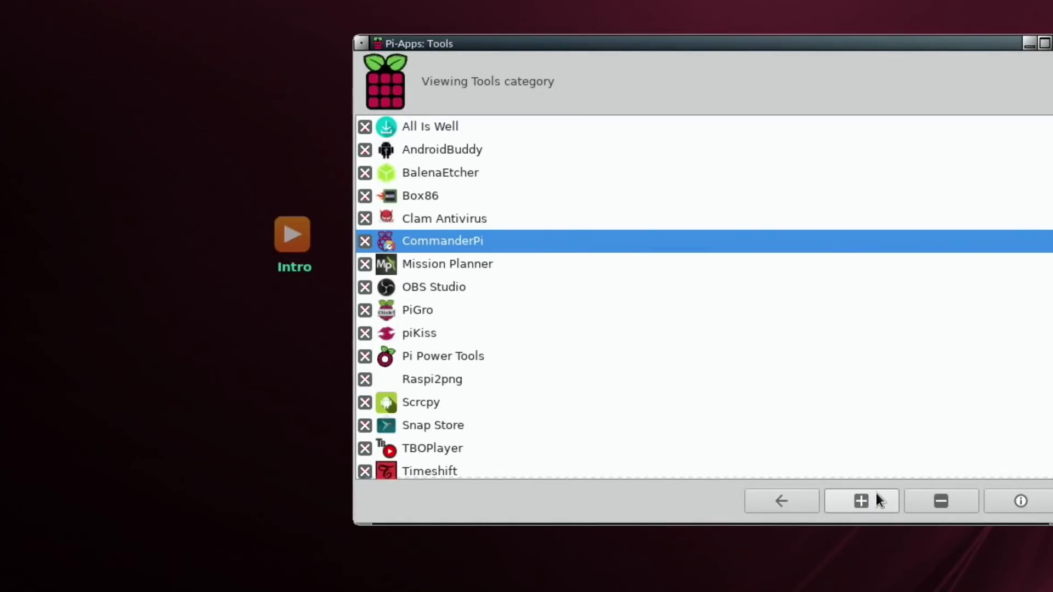
click(871, 494)
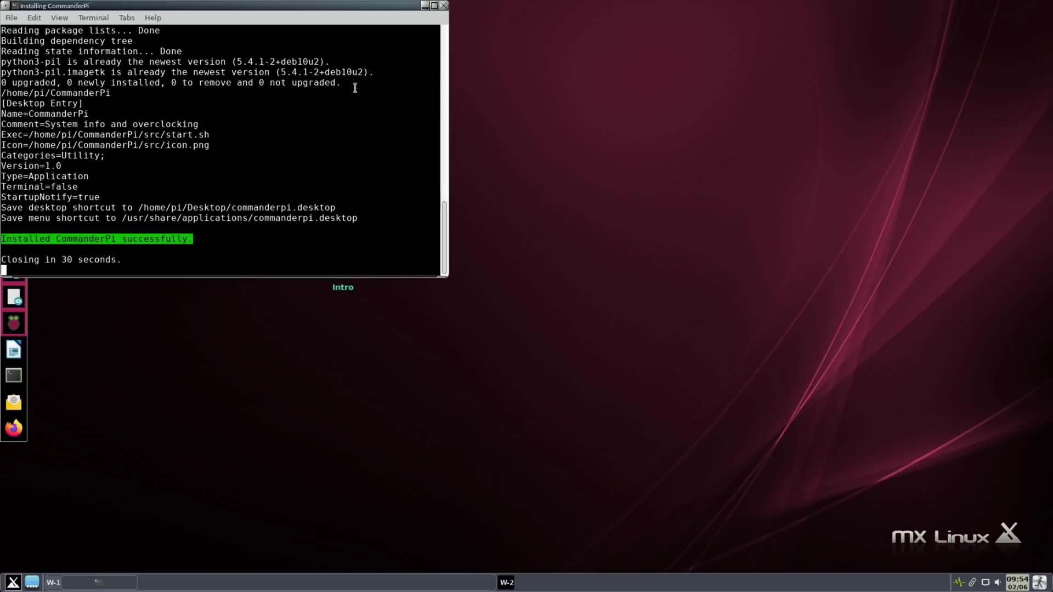
click(443, 5)
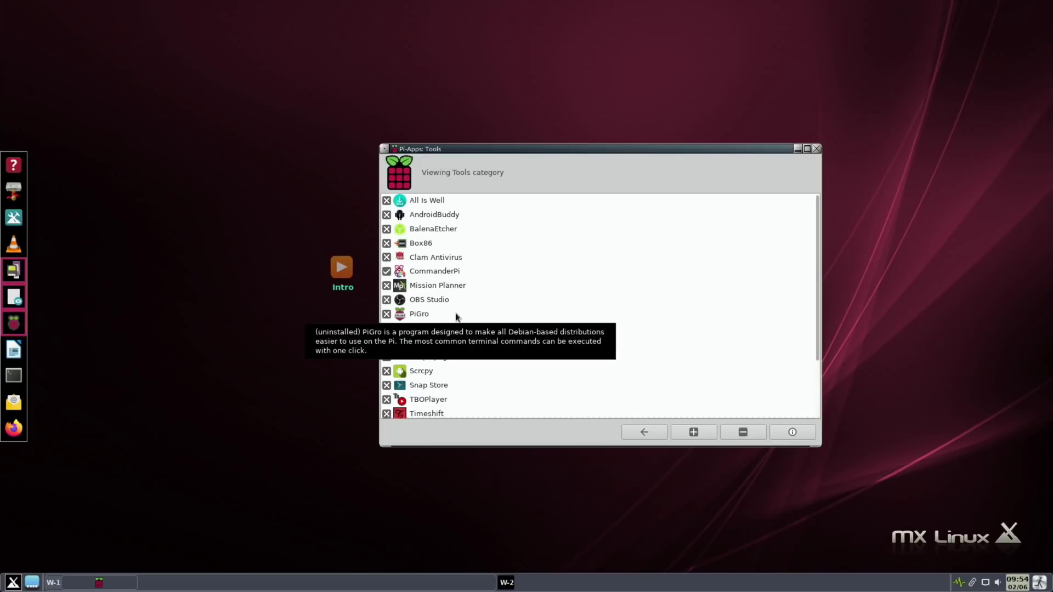
Step: Install Pi Power Tools from the Pi-Apps Tools category
click(431, 344)
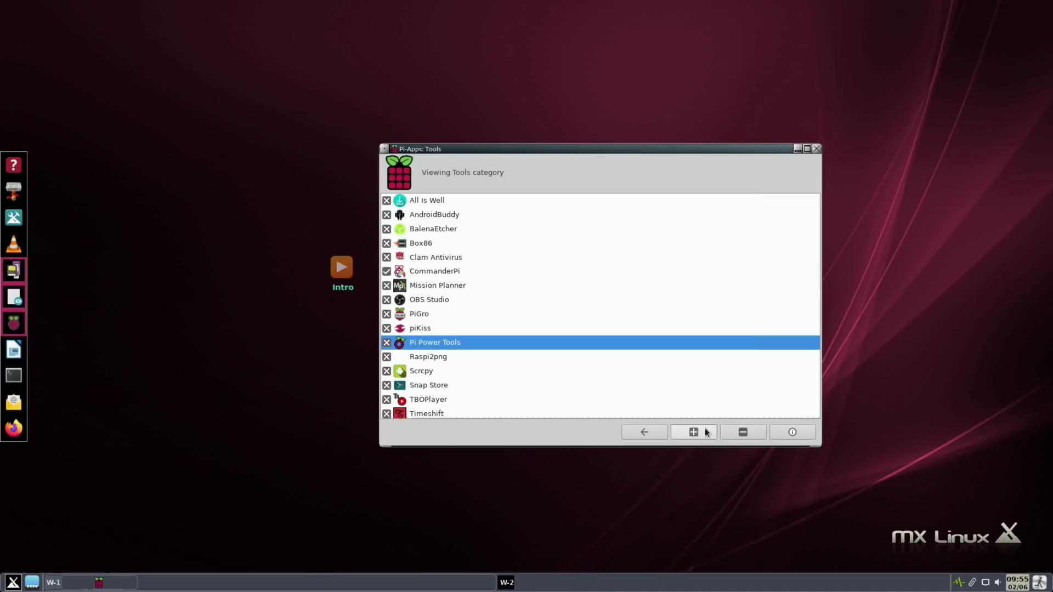
click(705, 433)
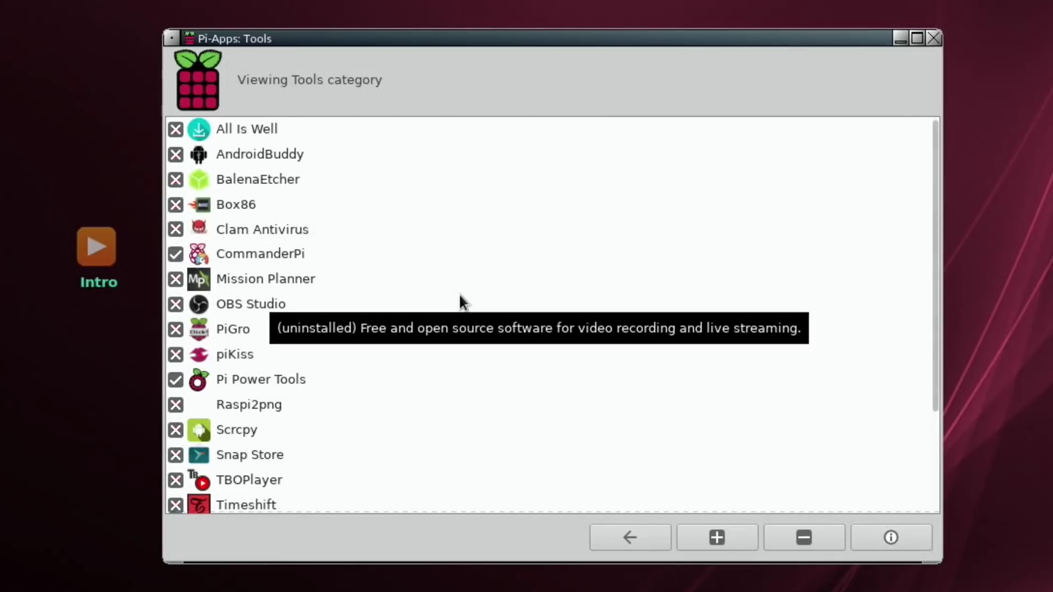
scroll(459, 293, down, 5)
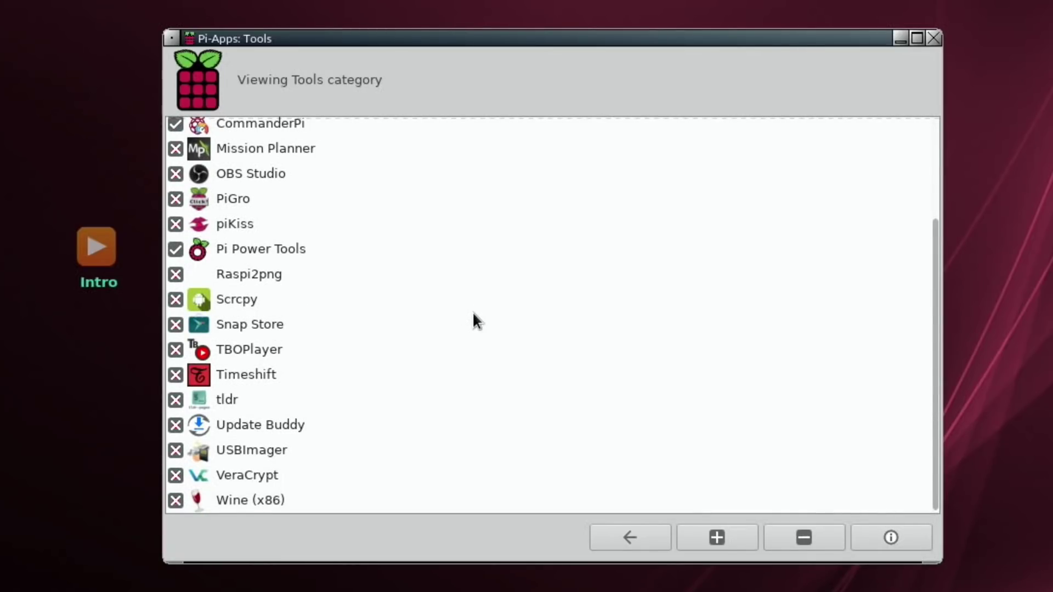
Step: Look through the Games category, then return to the main category list
click(623, 538)
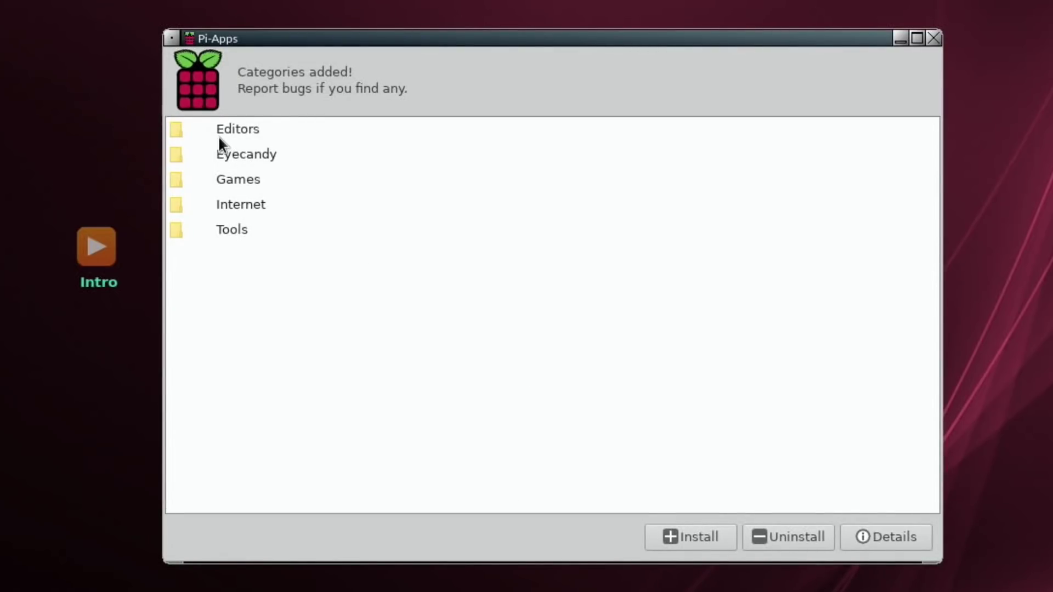
double_click(176, 180)
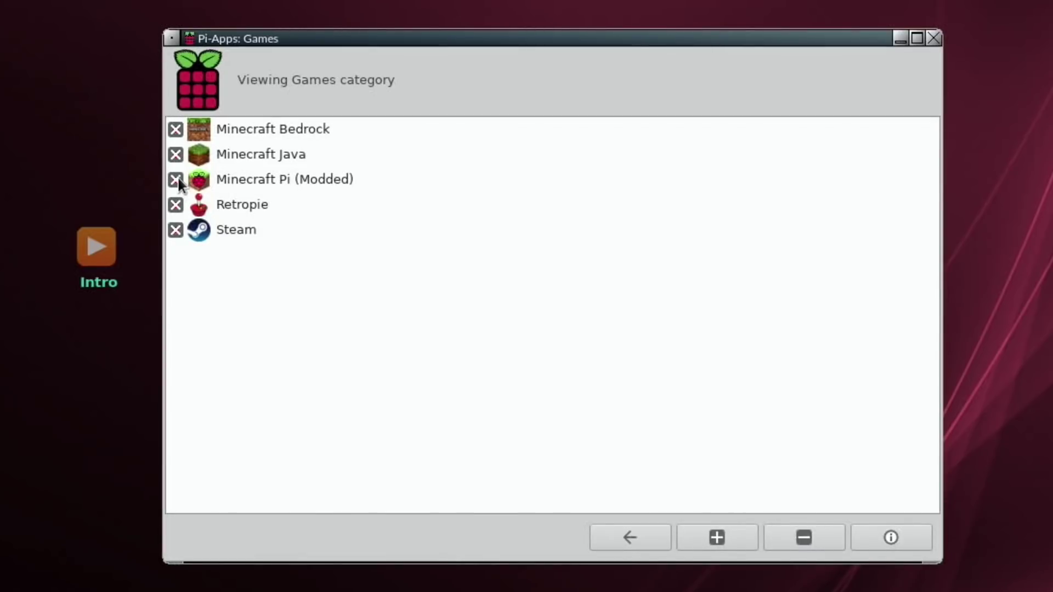
mouse_move(387, 182)
click(622, 537)
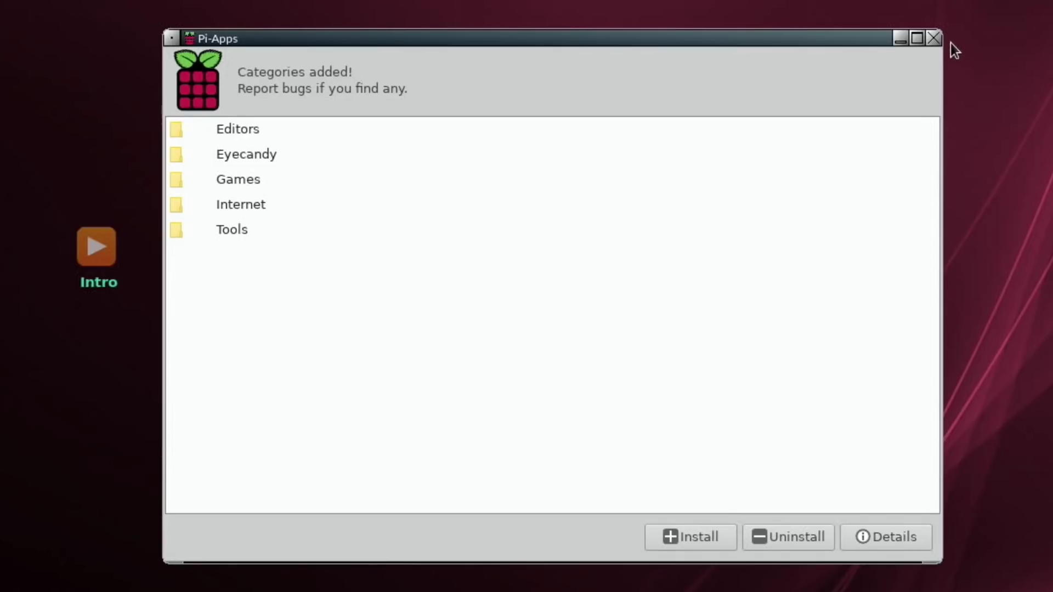
Step: Close Pi-Apps and launch PiKISS by searching 'pik' in Application Finder
click(933, 39)
key(alt+F3)
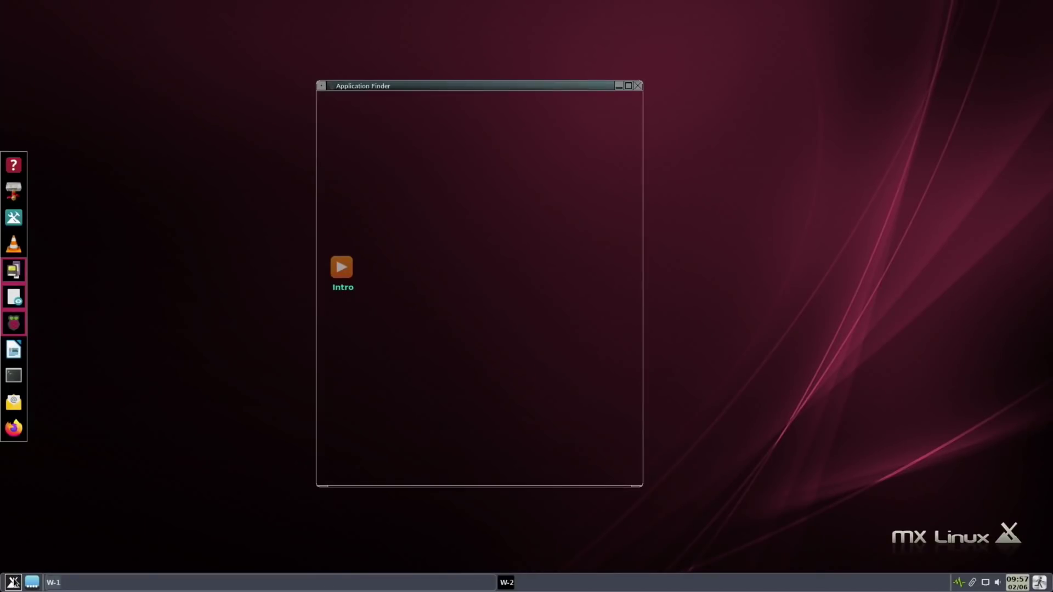
text(pik)
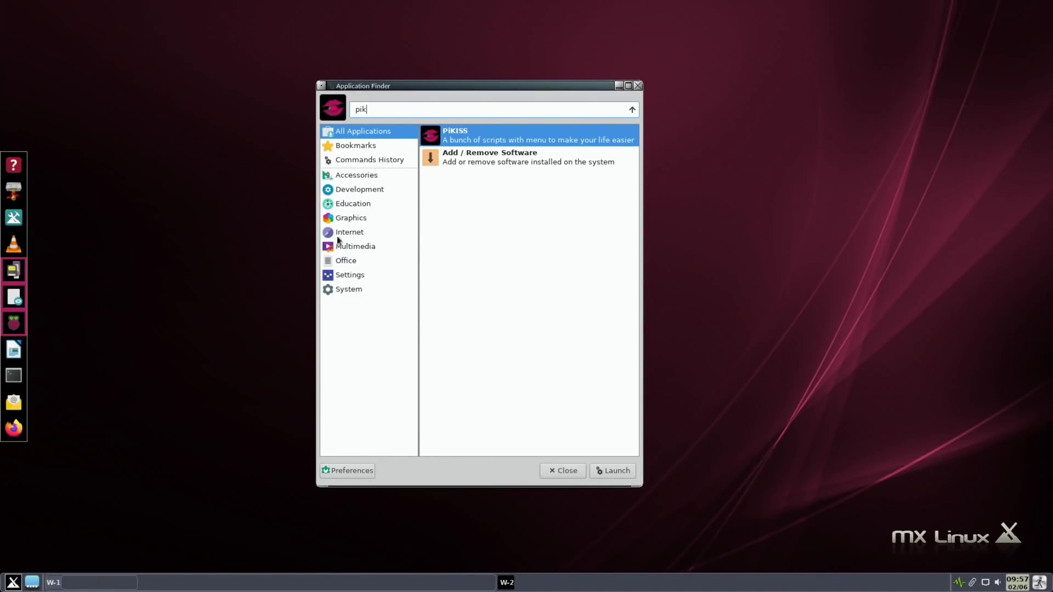
double_click(444, 141)
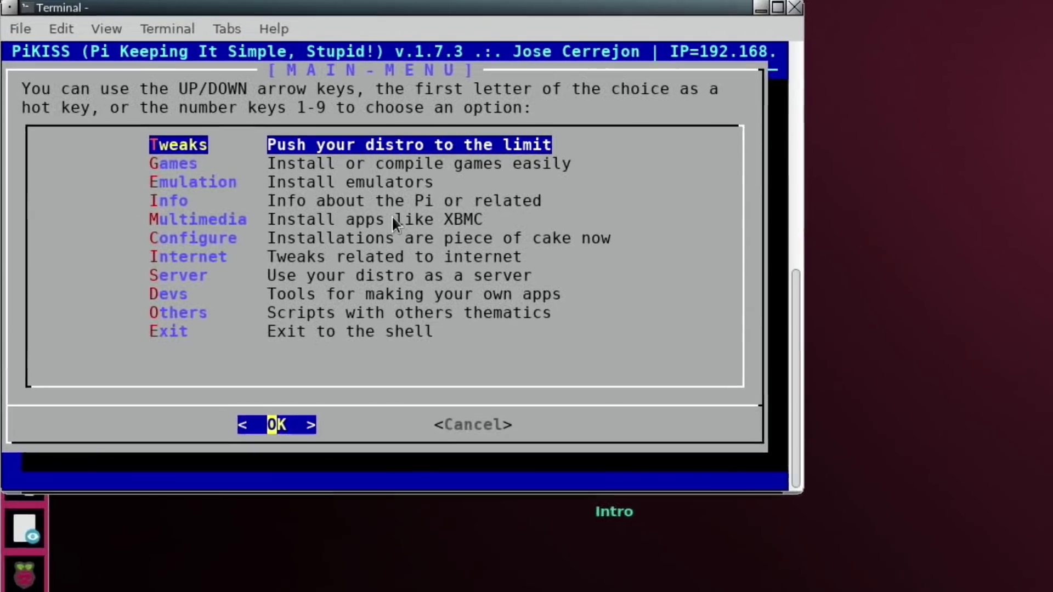
Step: Open PiKISS's Emulation menu and browse the emulator list past Box86
key(Down)
key(Down)
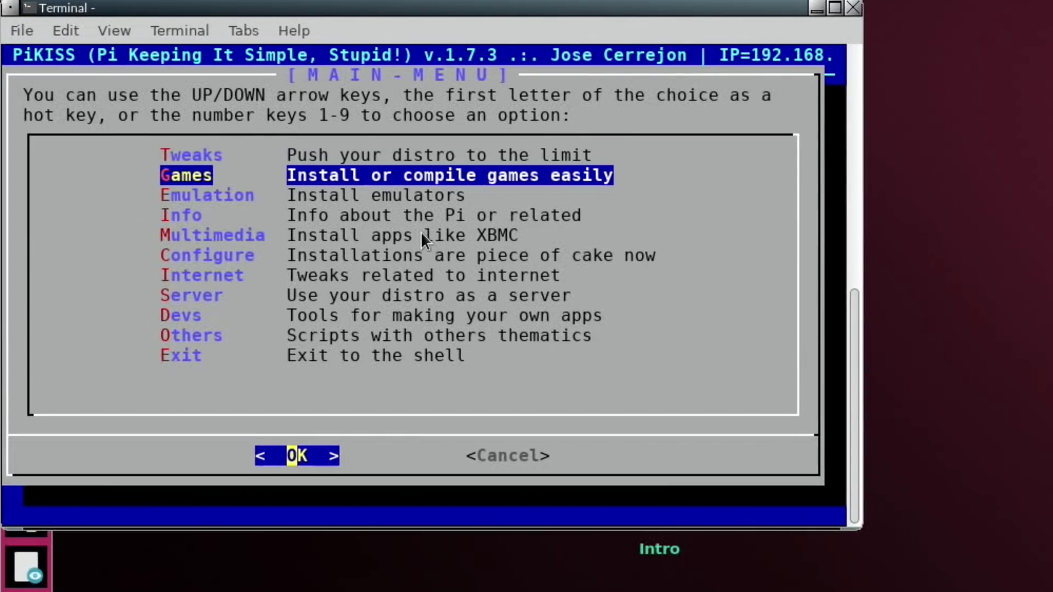
key(Down)
key(Down)
key(Down)
key(Down)
key(Down)
key(Up)
key(Up)
key(Up)
key(Up)
key(Up)
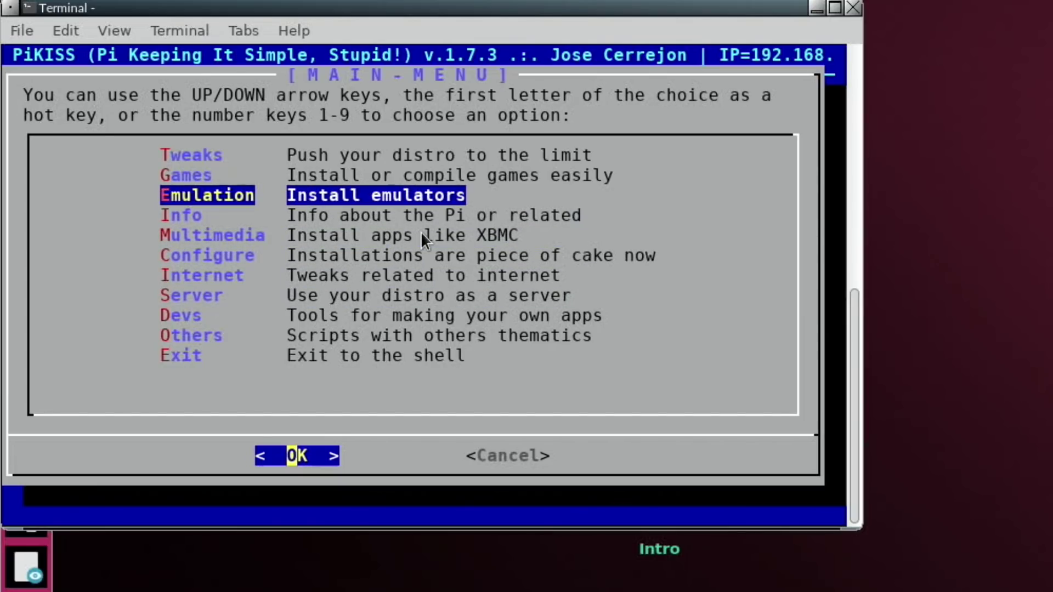
key(Return)
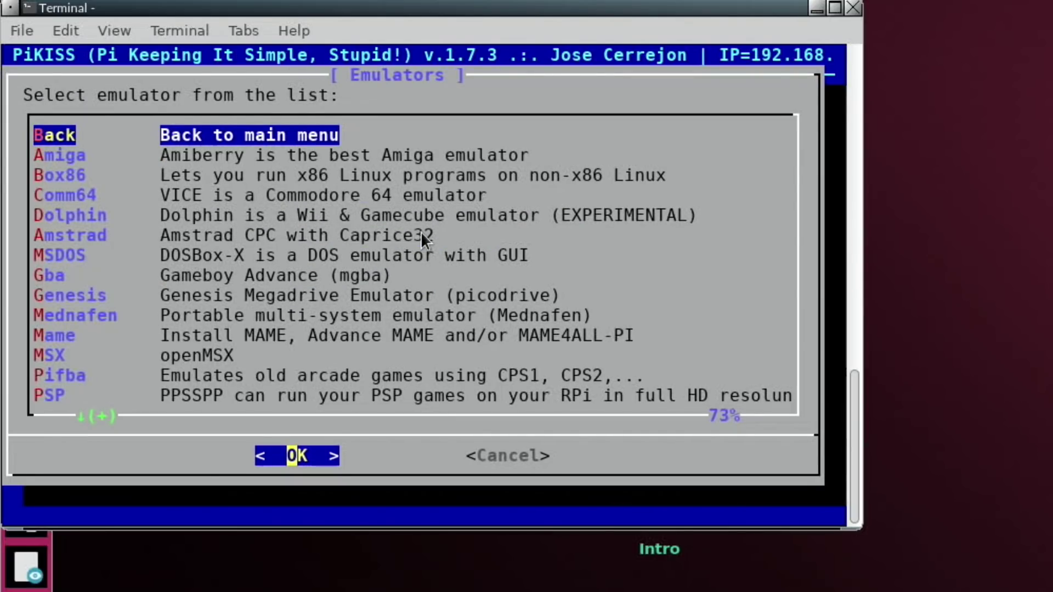
key(Down)
key(Down)
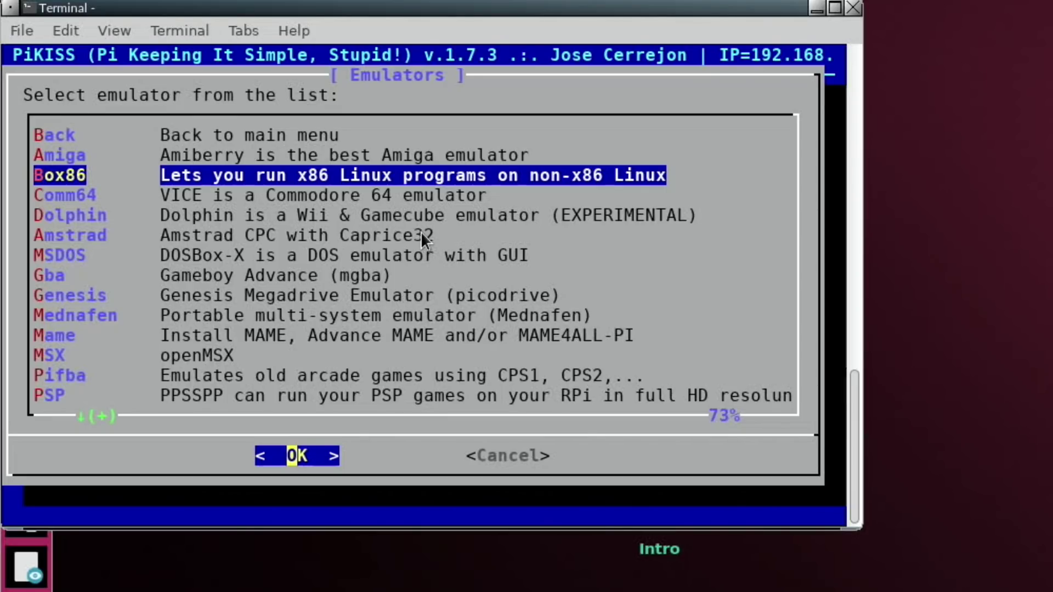
key(Down)
key(Down)
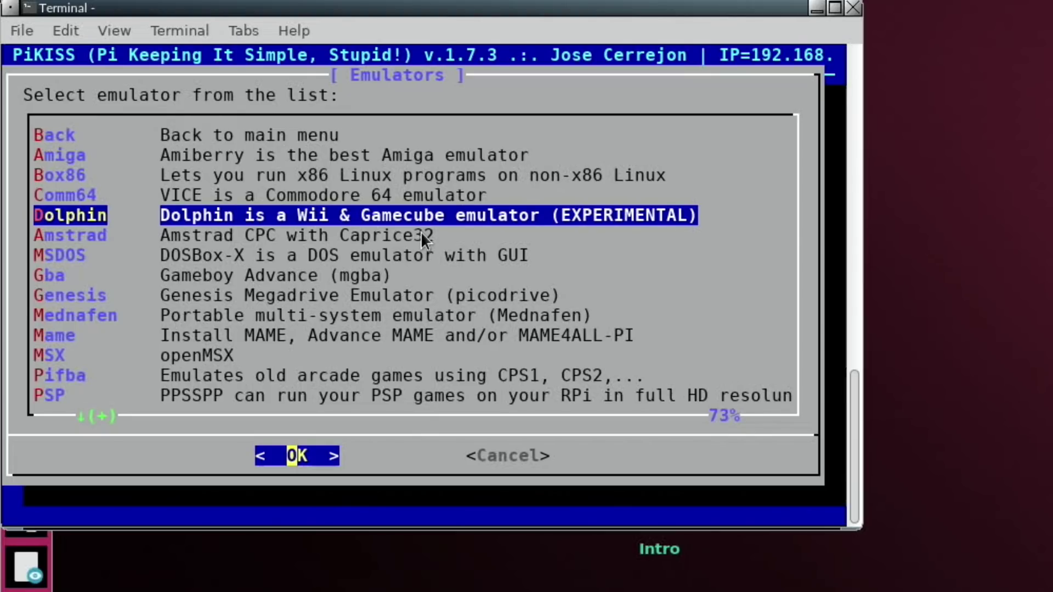
key(Down)
key(Down)
key(Down)
key(Down)
key(Down)
key(Down)
key(Down)
key(Down)
key(Down)
key(Down)
key(Down)
key(Down)
key(Down)
key(Down)
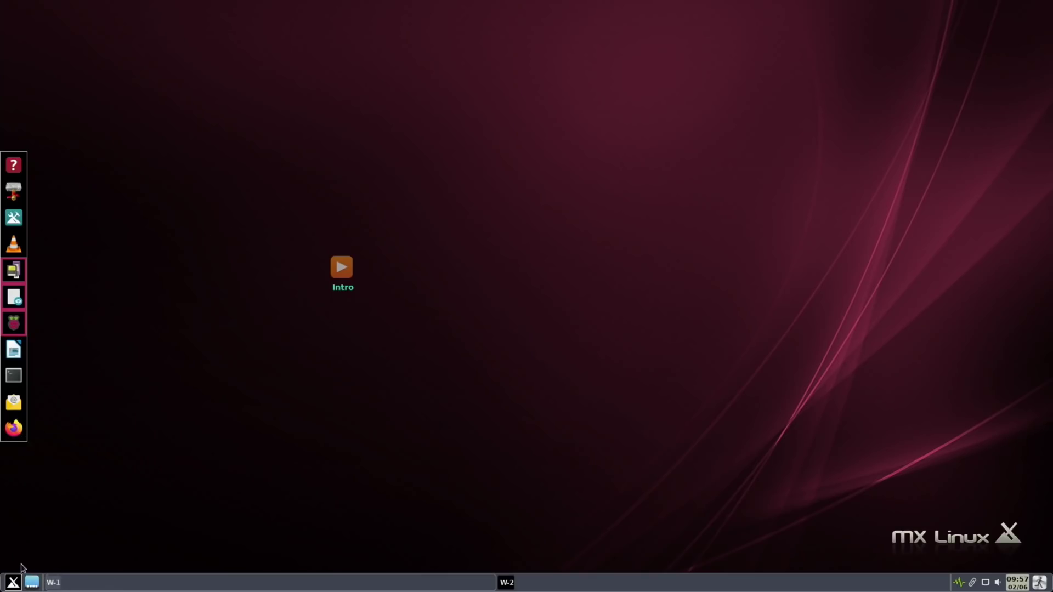
Step: Launch MX Add/Remove Software and search its packages for 'imager'
click(12, 583)
text(add)
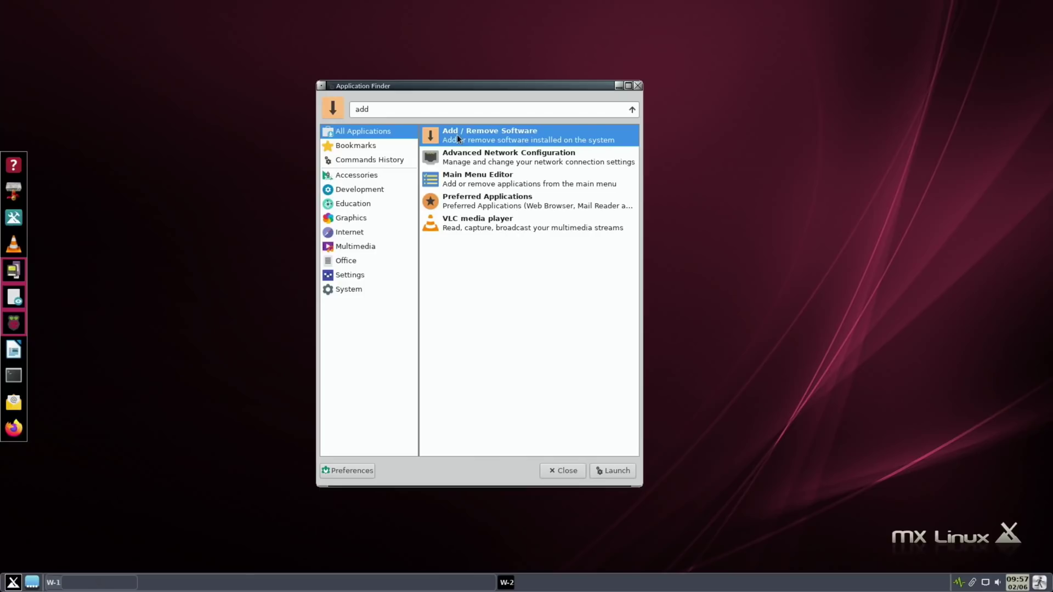
double_click(457, 136)
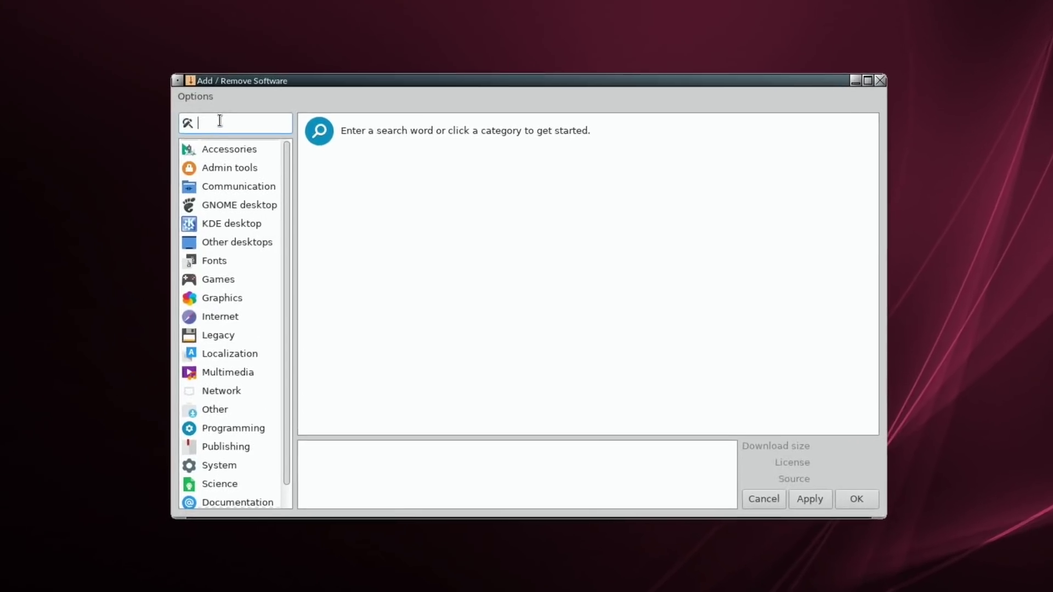
text(imah)
key(BackSpace)
text(ger)
key(Return)
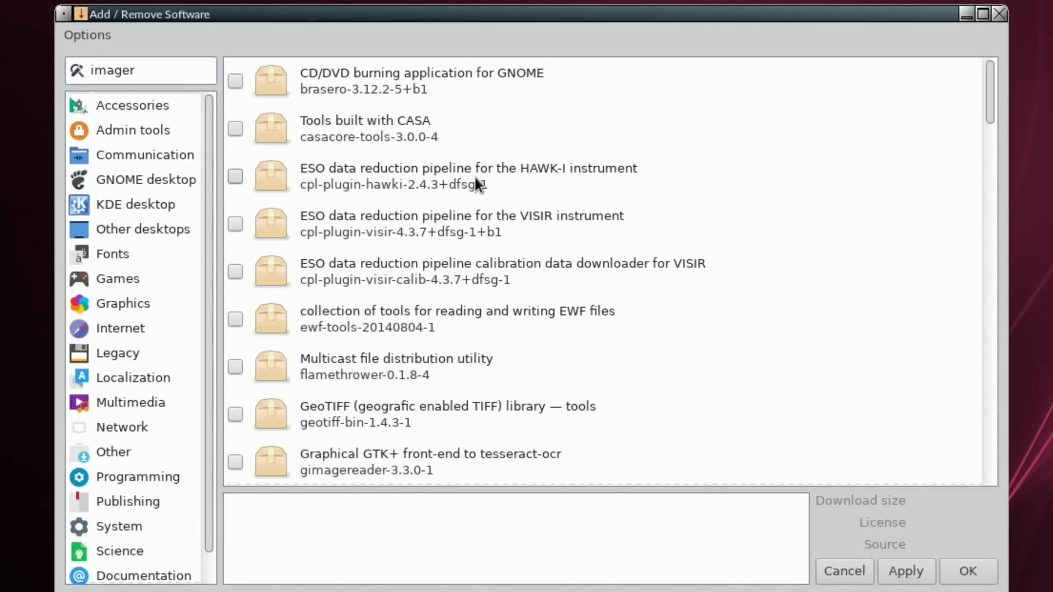
Step: Install rpi-imager with the account password, then search 'imag' in Application Finder
scroll(475, 178, down, 15)
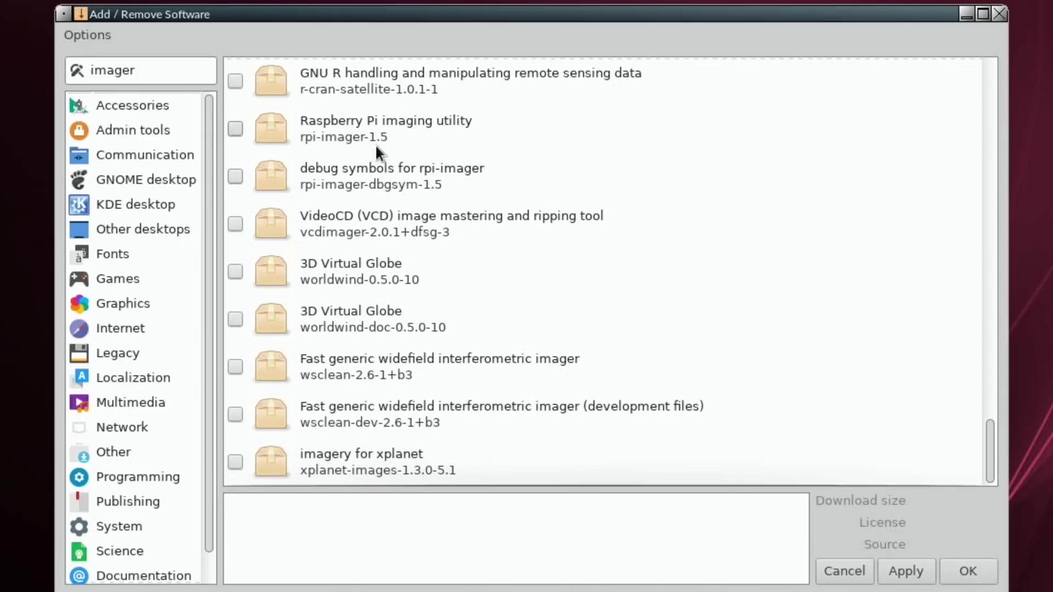
click(235, 128)
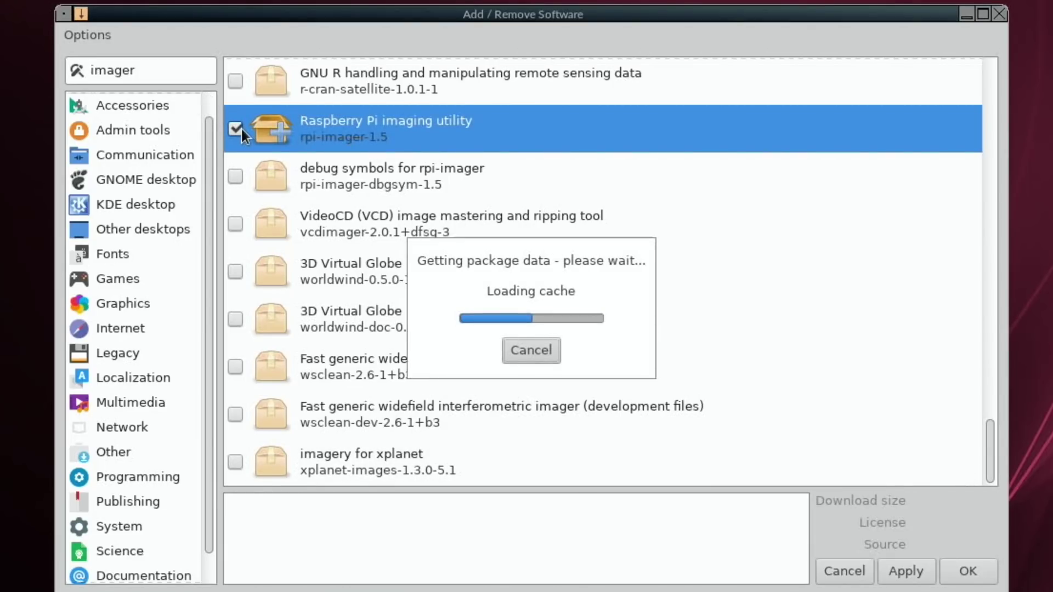
click(827, 569)
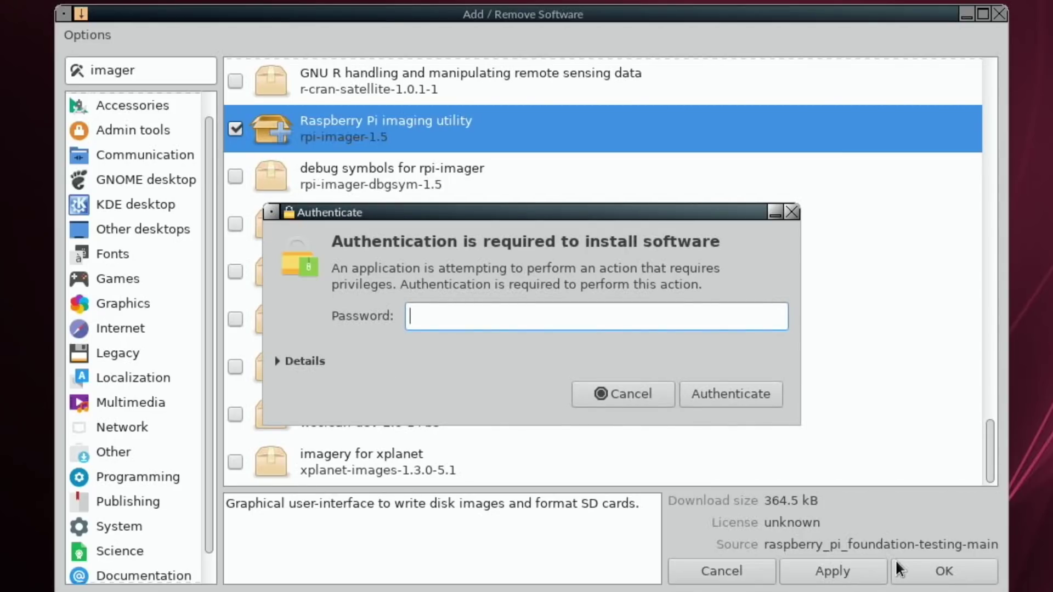
text(raspberry)
key(Return)
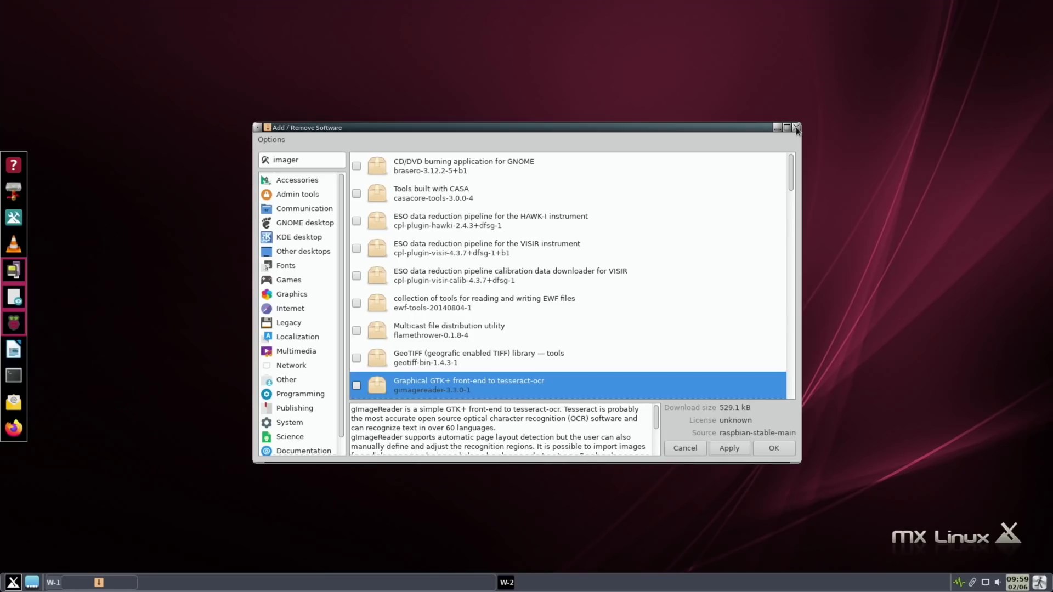
click(999, 13)
click(7, 584)
text(imag)
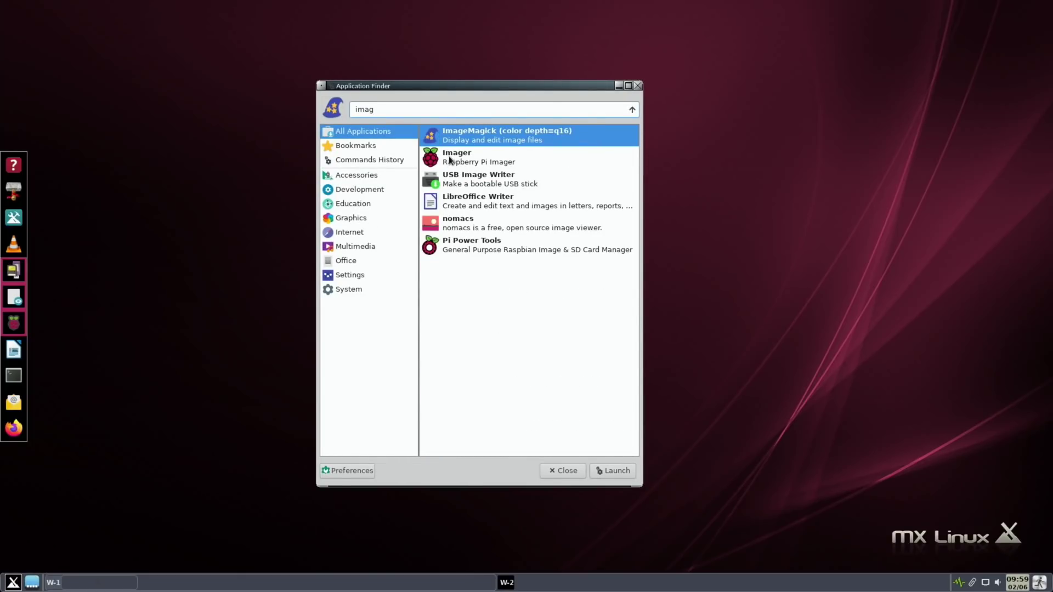
Step: Launch Raspberry Pi Imager and scroll through its Choose OS list
click(449, 160)
double_click(450, 160)
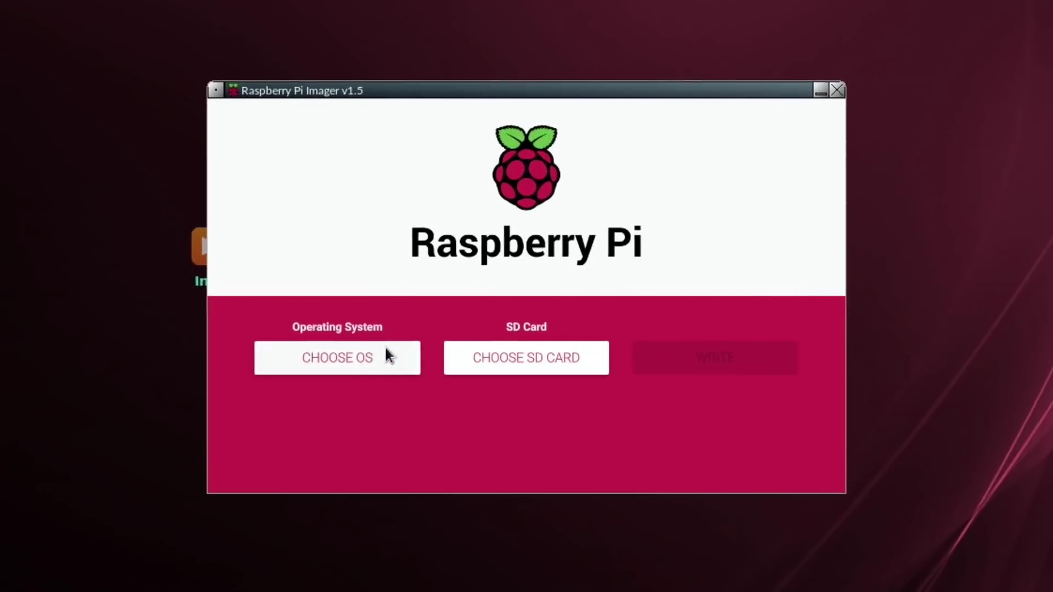
click(390, 351)
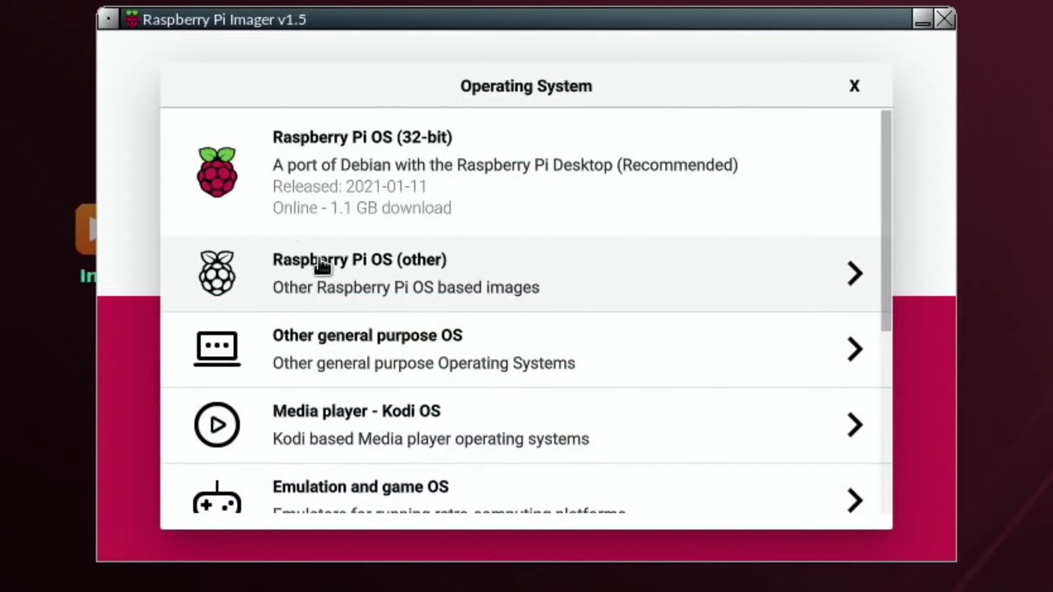
scroll(322, 266, down, 5)
scroll(322, 266, up, 5)
scroll(321, 266, down, 5)
scroll(322, 266, up, 5)
scroll(322, 266, down, 5)
scroll(321, 266, up, 5)
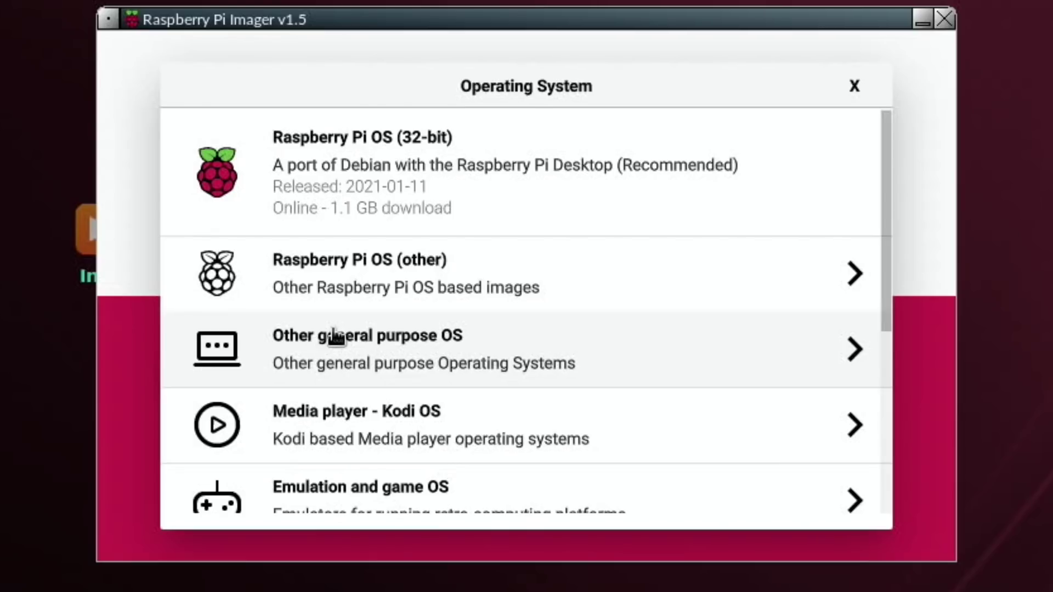
scroll(336, 338, down, 3)
Step: Browse the Ubuntu images under Other general purpose OS
click(305, 148)
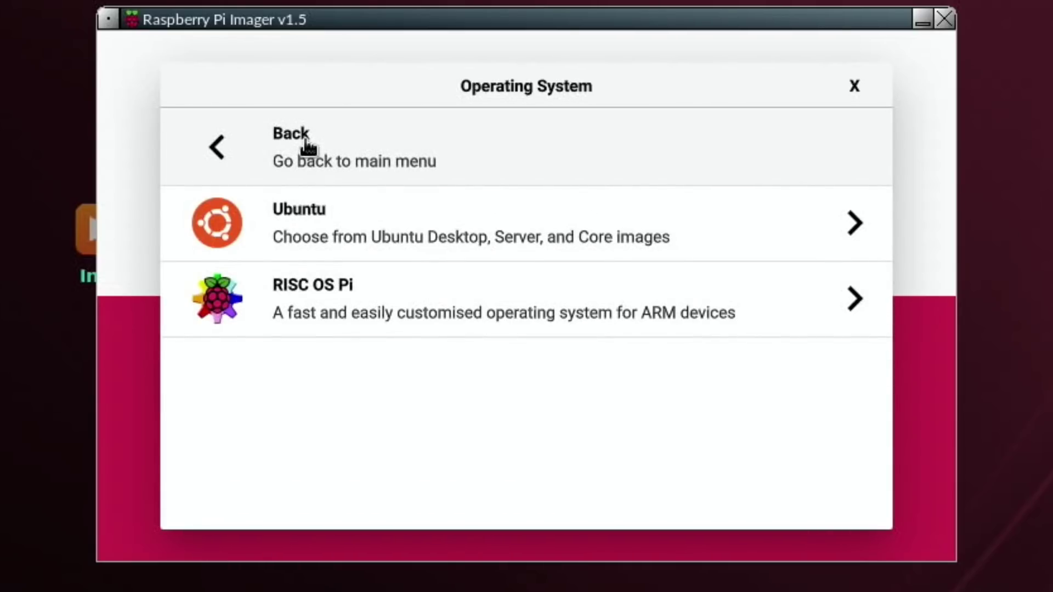
click(309, 241)
scroll(310, 229, down, 5)
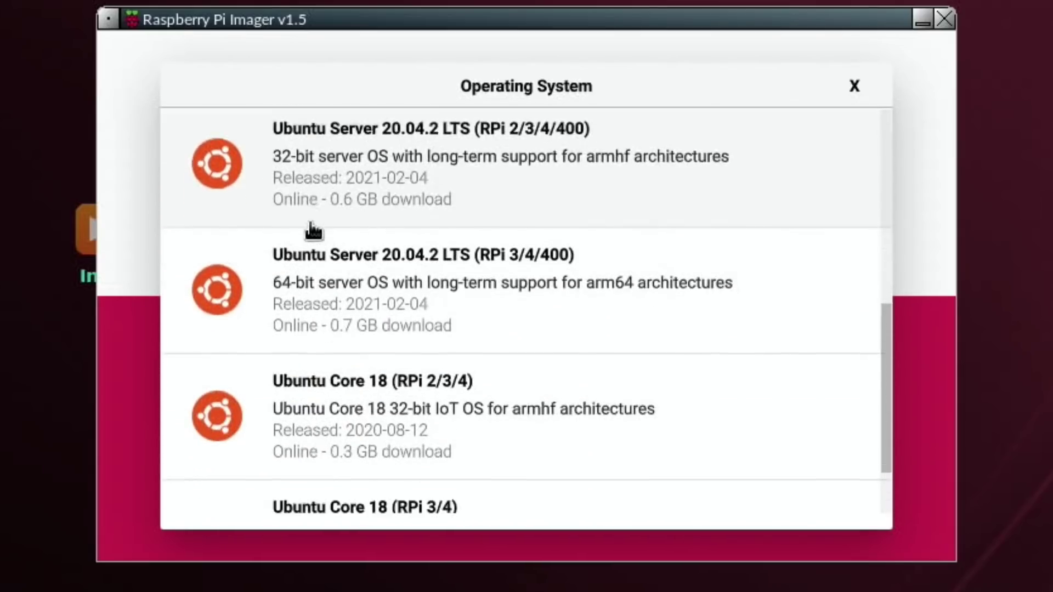
scroll(310, 229, up, 5)
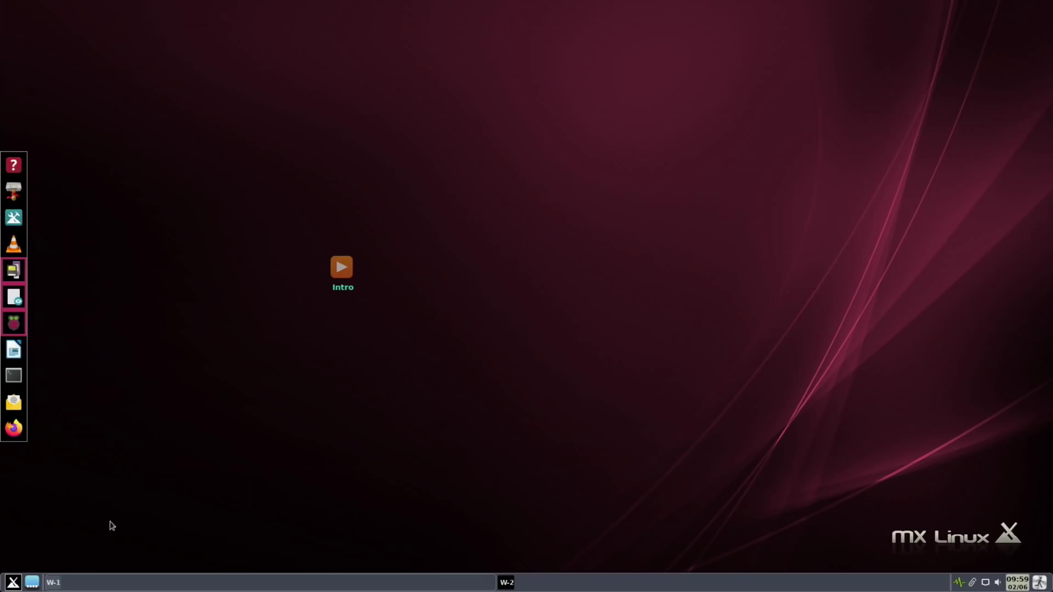
Step: Launch Commander Pi from the application launcher and move its window from the corner
right_click(178, 378)
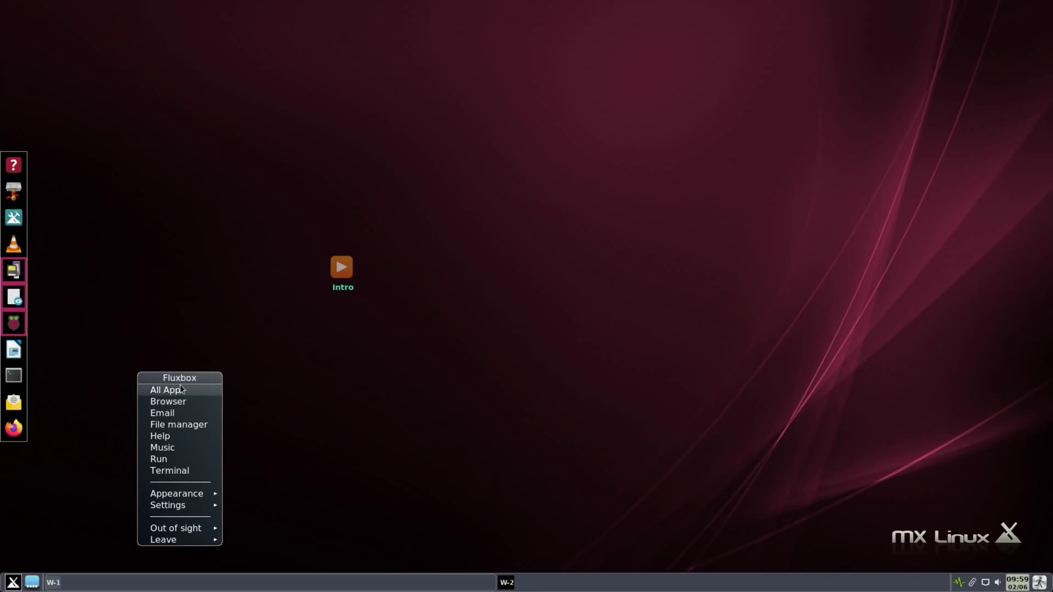
click(179, 390)
text(co)
text(mm)
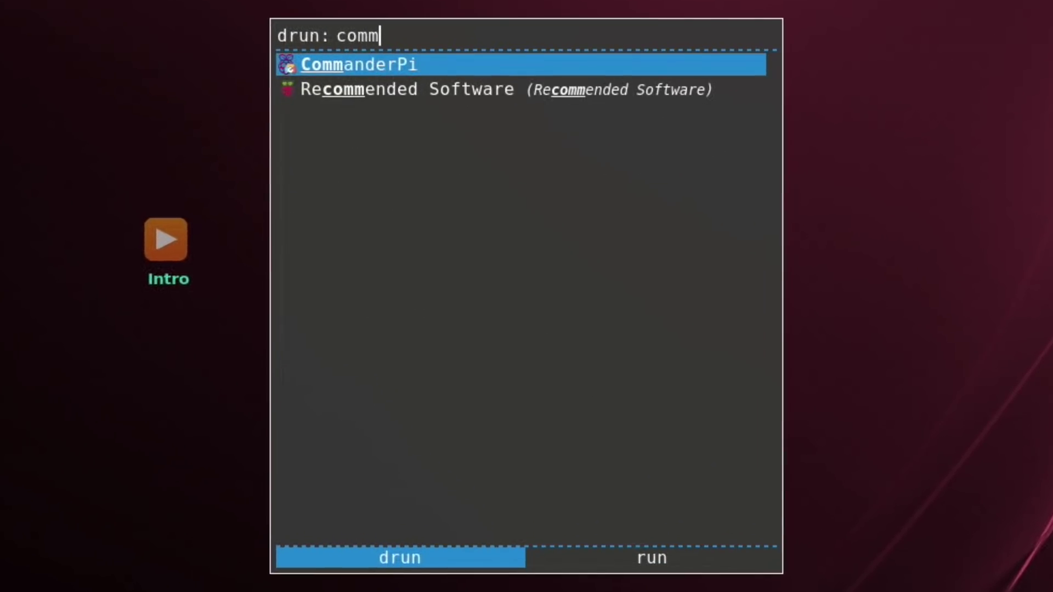
key(Return)
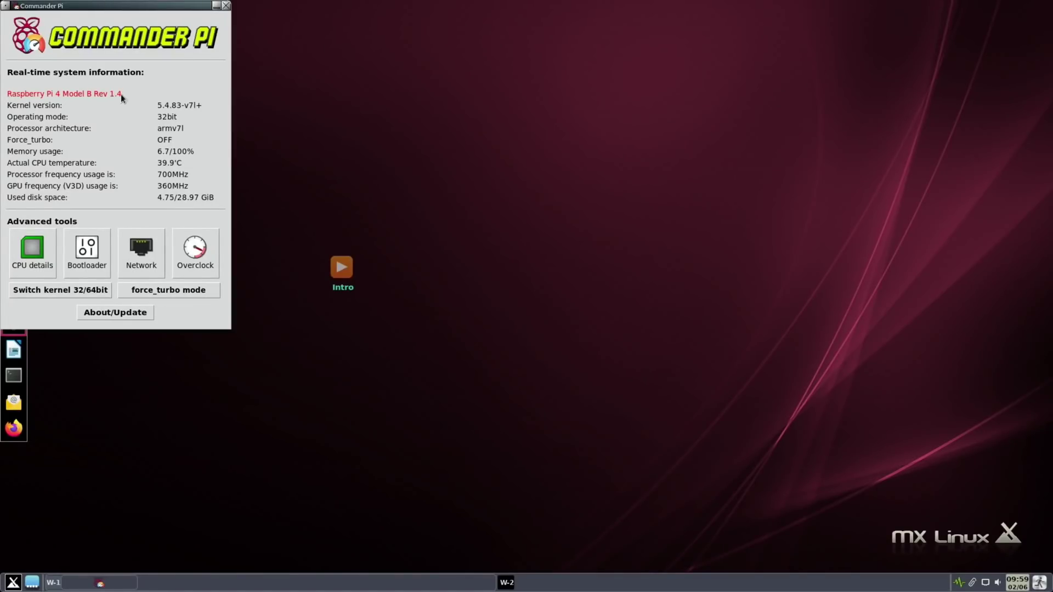
drag(96, 2, 213, 66)
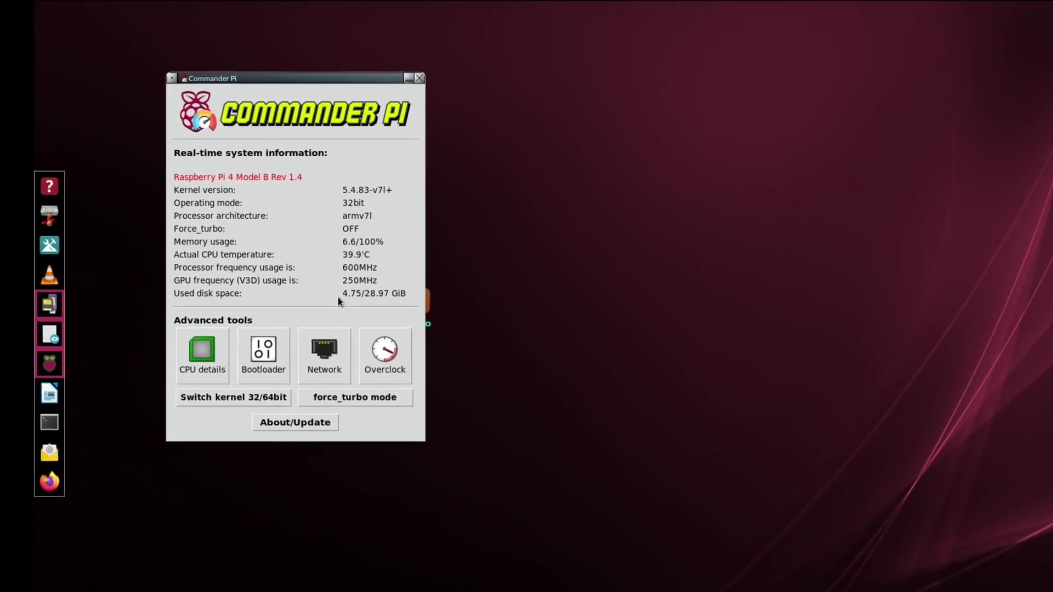
Step: In Commander Pi's overclock settings, set CPU speed to 2147 and GPU speed to 750
click(574, 441)
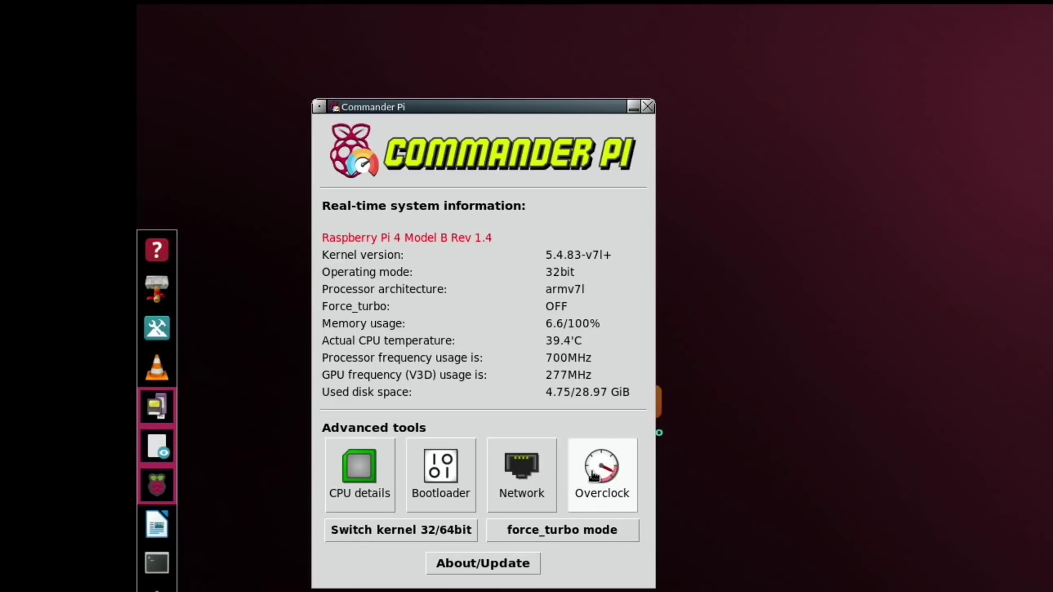
click(862, 104)
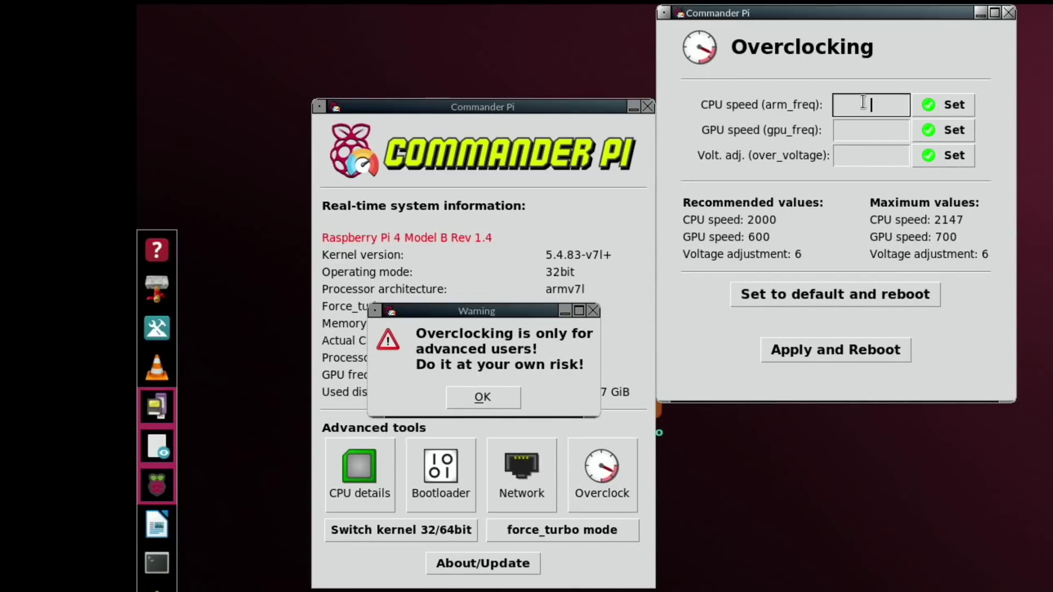
text(115)
key(BackSpace)
text(47)
click(924, 113)
click(880, 131)
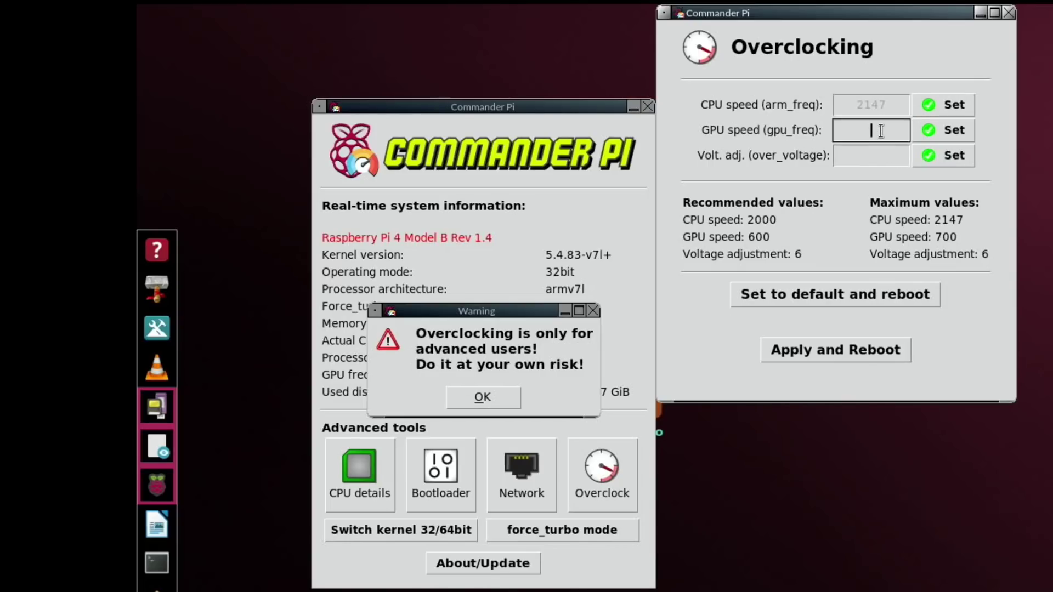
text(750)
click(916, 136)
Step: Set the voltage adjustment to 8, then apply the overclock and confirm the reboot
click(879, 160)
text(8)
click(948, 160)
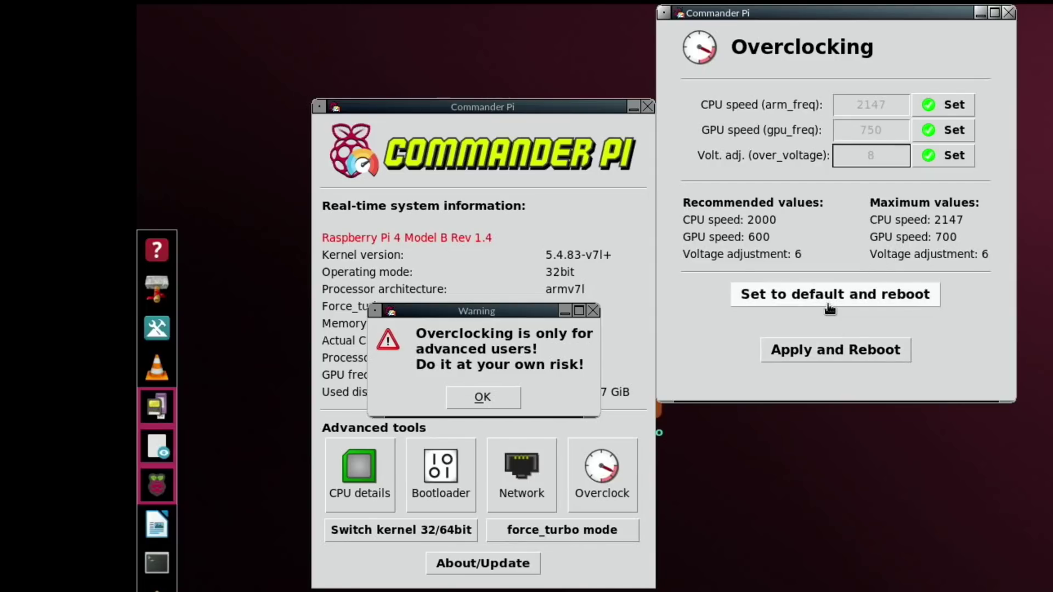
click(827, 350)
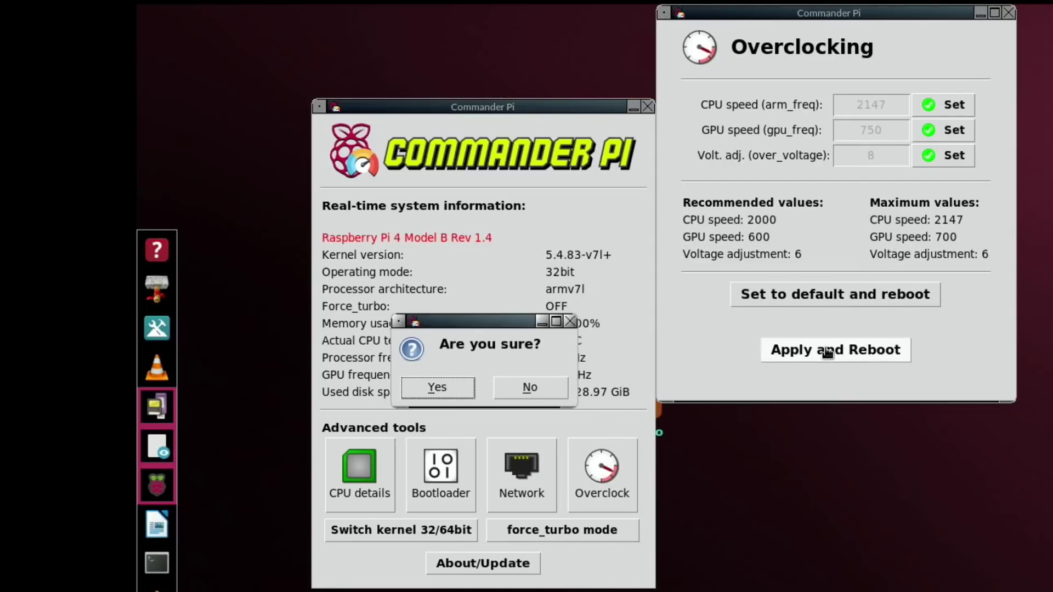
click(458, 389)
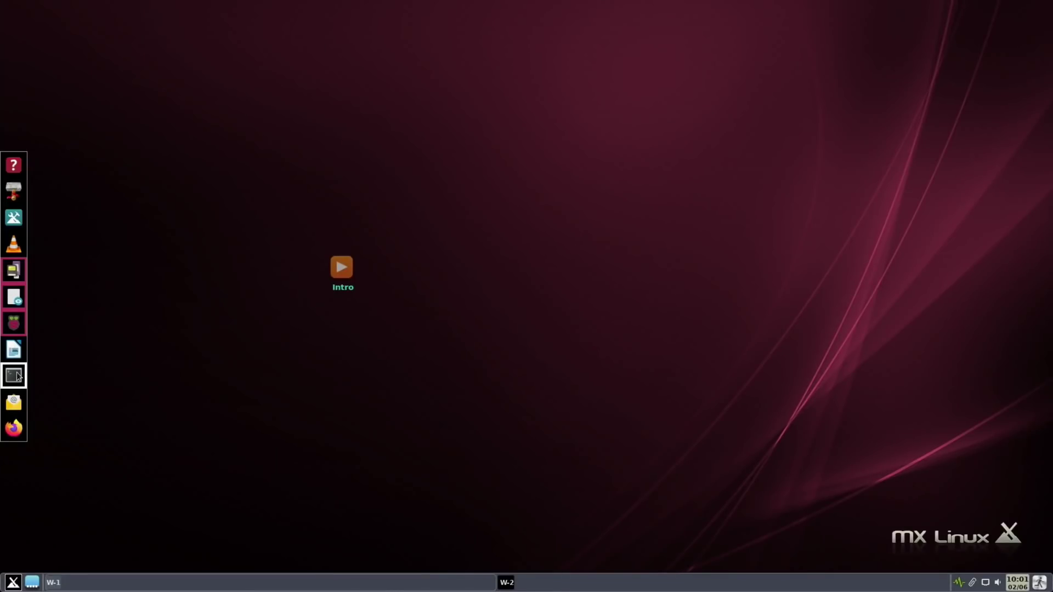
Step: In a terminal, install neofetch with 'sudo apt install neofetch' and run 'neofetch'
click(16, 376)
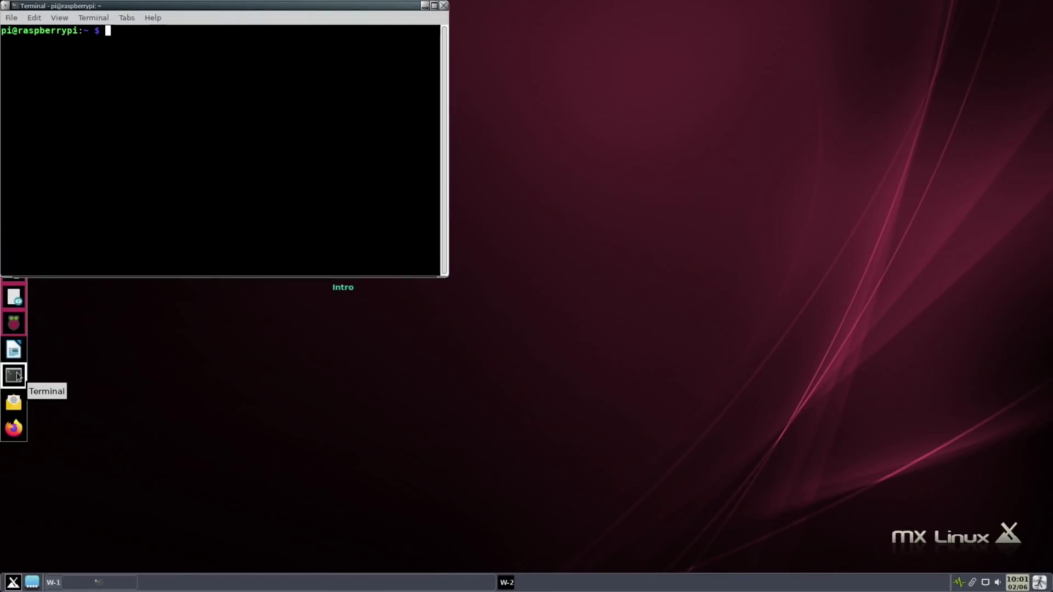
text(sudo apt)
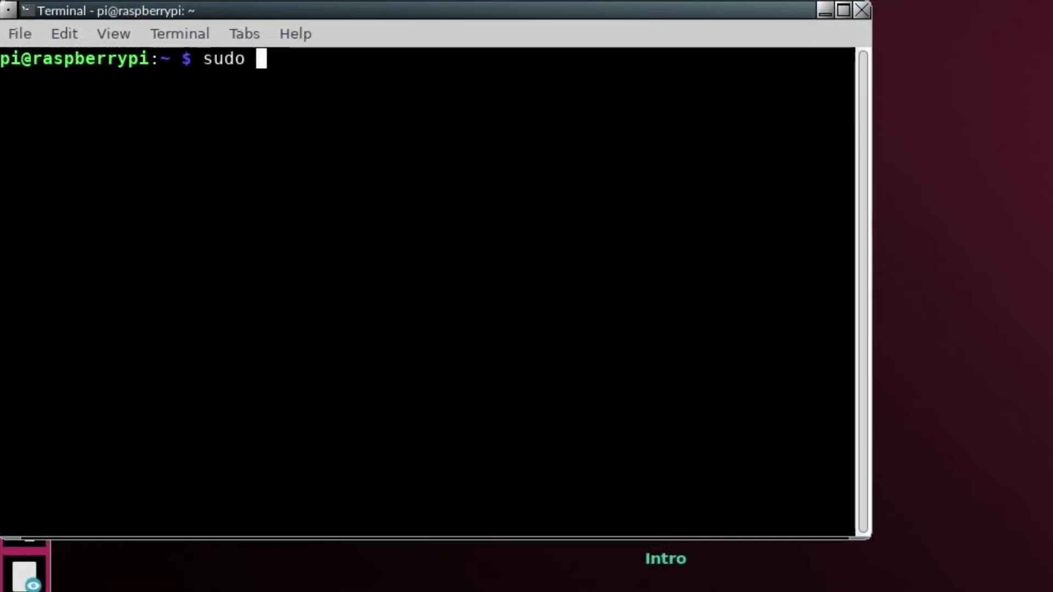
text(ns)
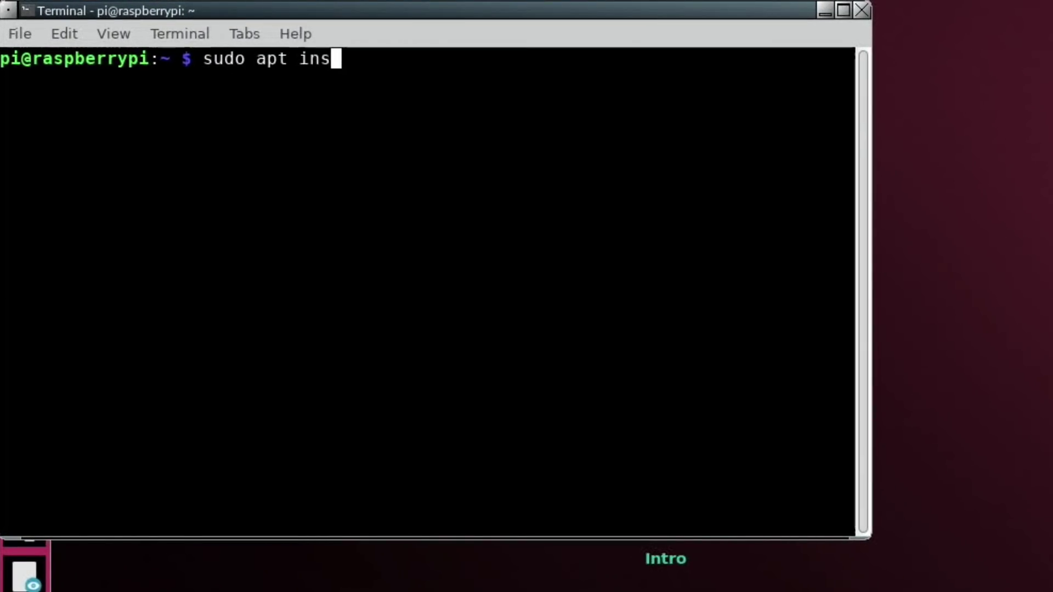
text(tall neofetch)
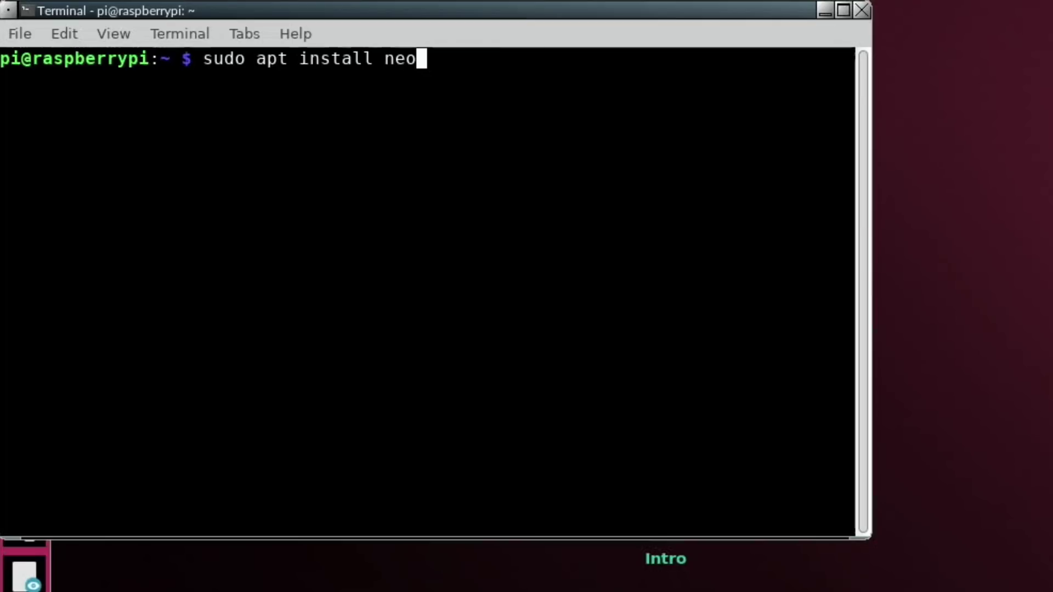
key(Return)
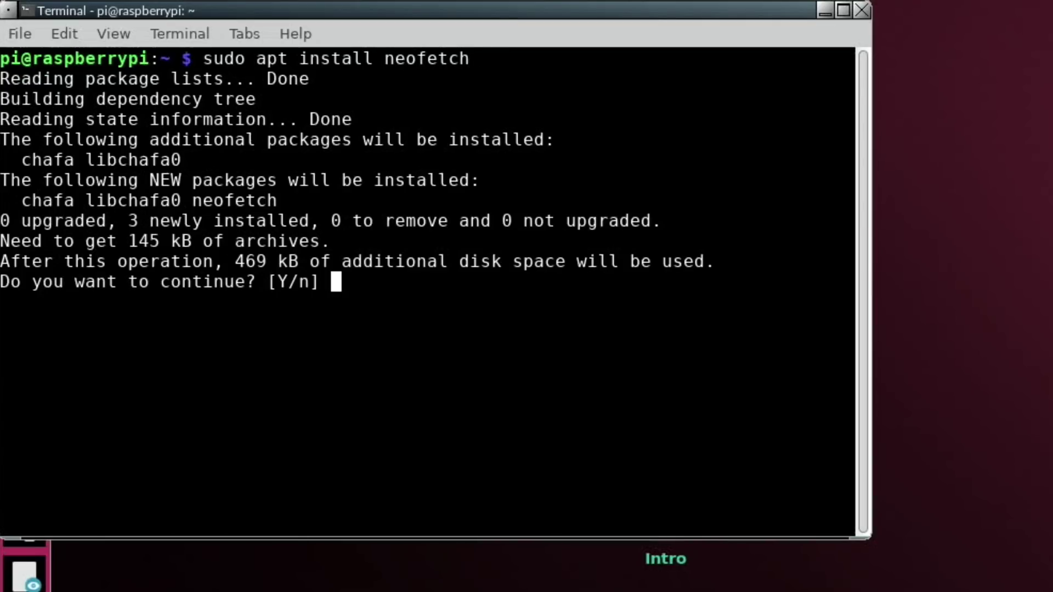
text(y)
key(Return)
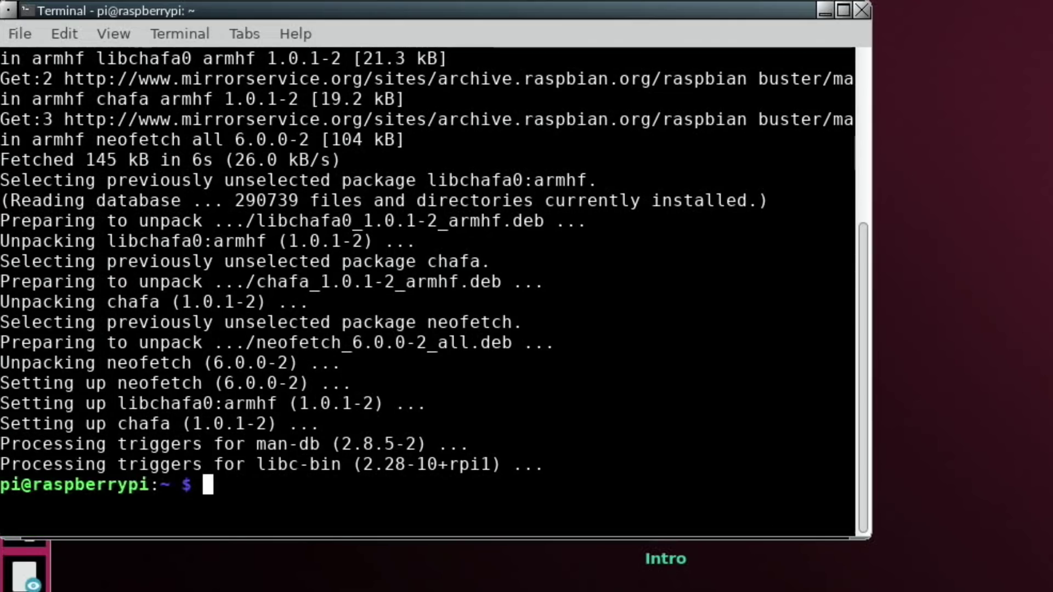
text(neofetch)
key(Return)
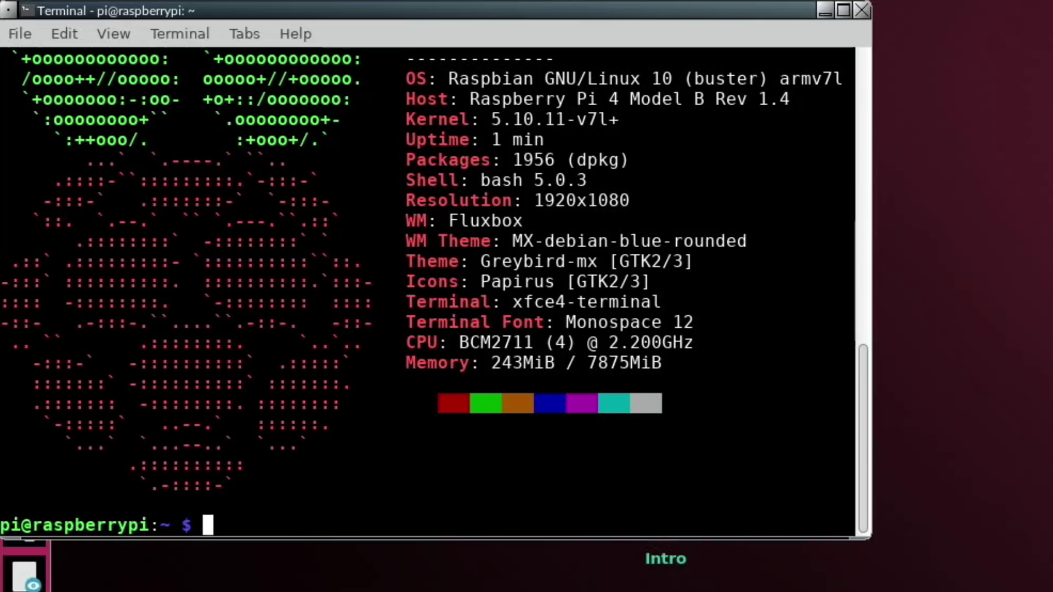